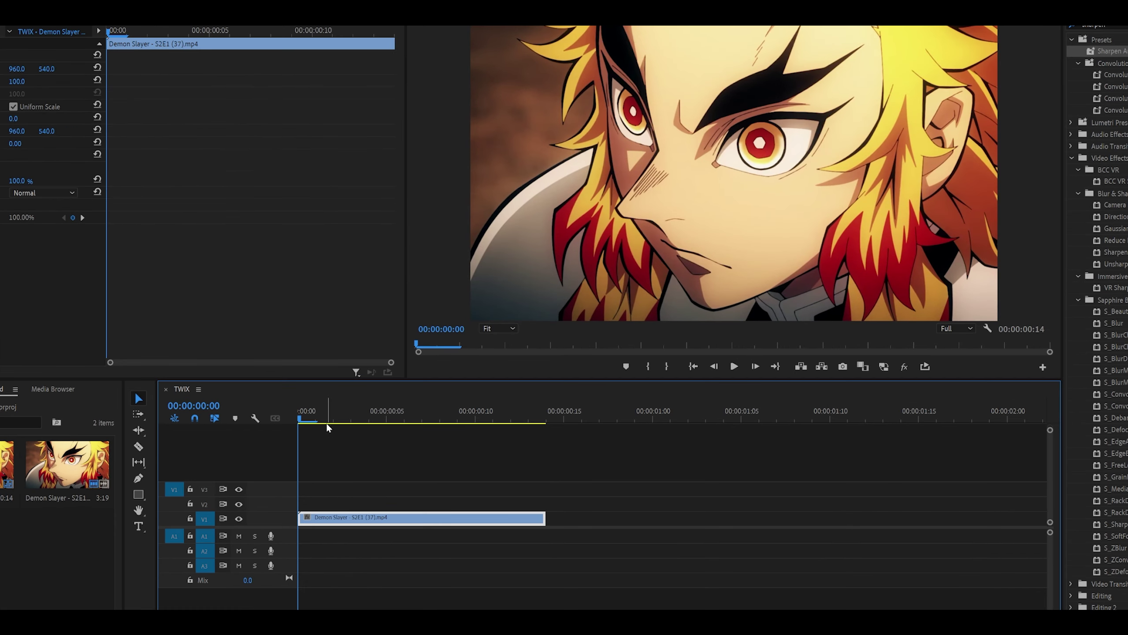
Step through the first frames of the Demon Slayer clip in the TWIX sequence.
mouse_move(338, 405)
left_mouse_down()
mouse_move(378, 410)
mouse_move(324, 404)
left_mouse_up()
left_click(651, 221)
key("Right")
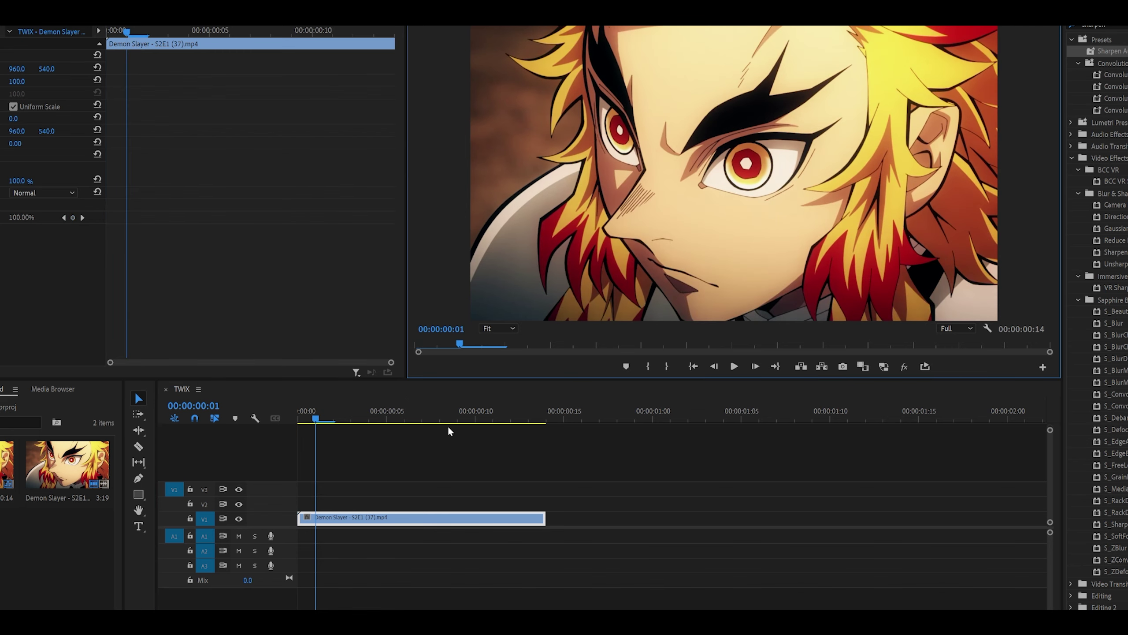
key("Left")
right_click(399, 525)
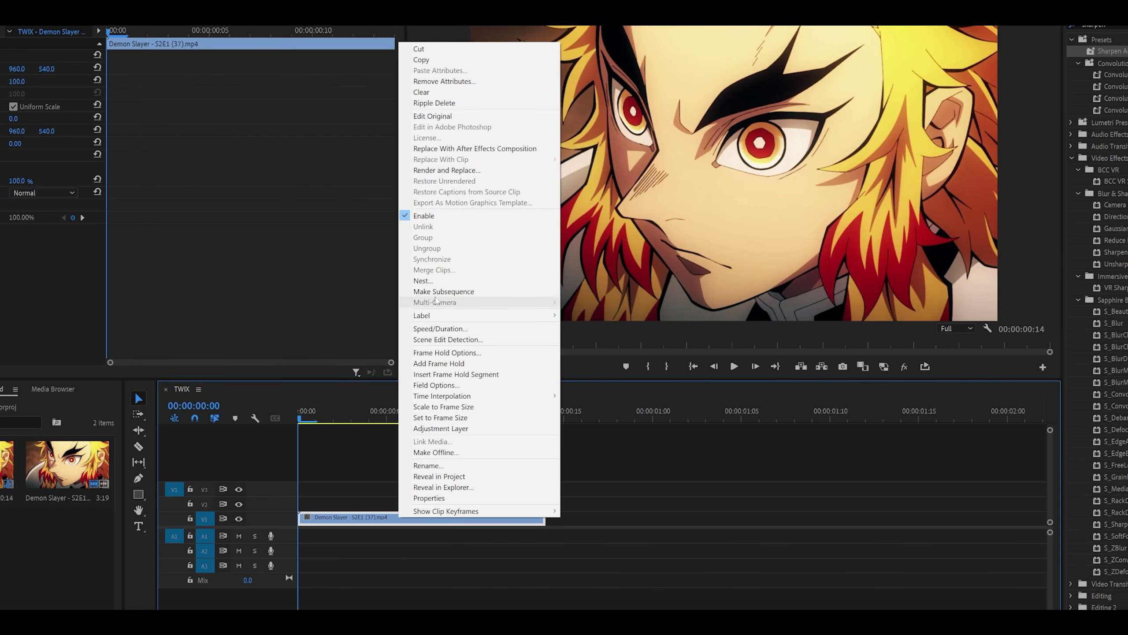
left_click(427, 287)
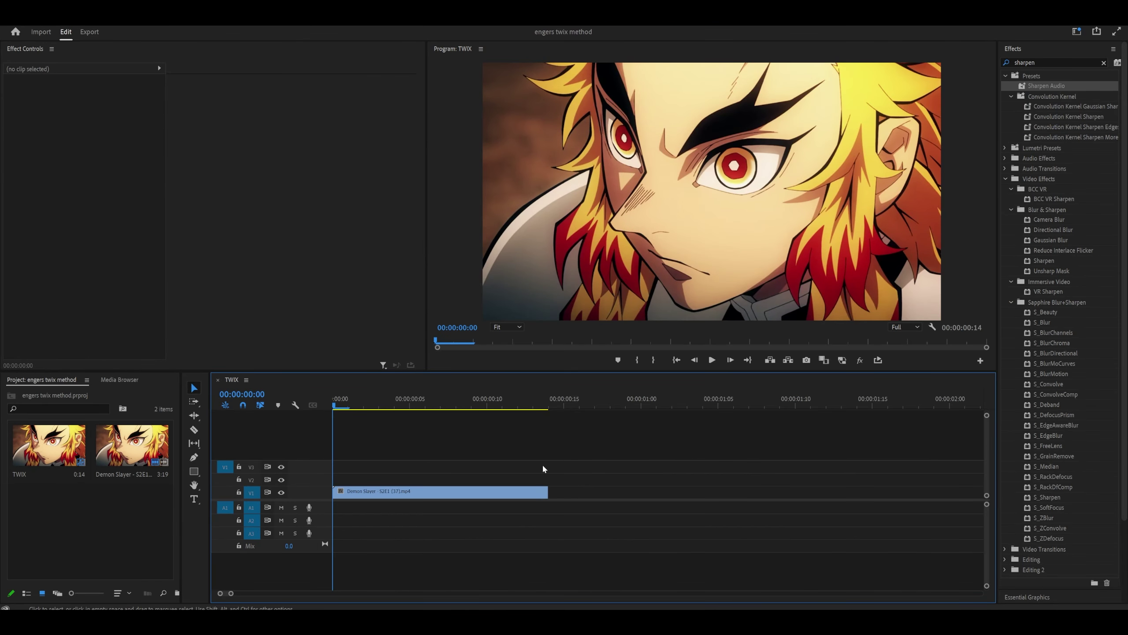
Review the TWIX sequence's timebase and frame size settings without changing them.
left_click(54, 20)
left_click(60, 30)
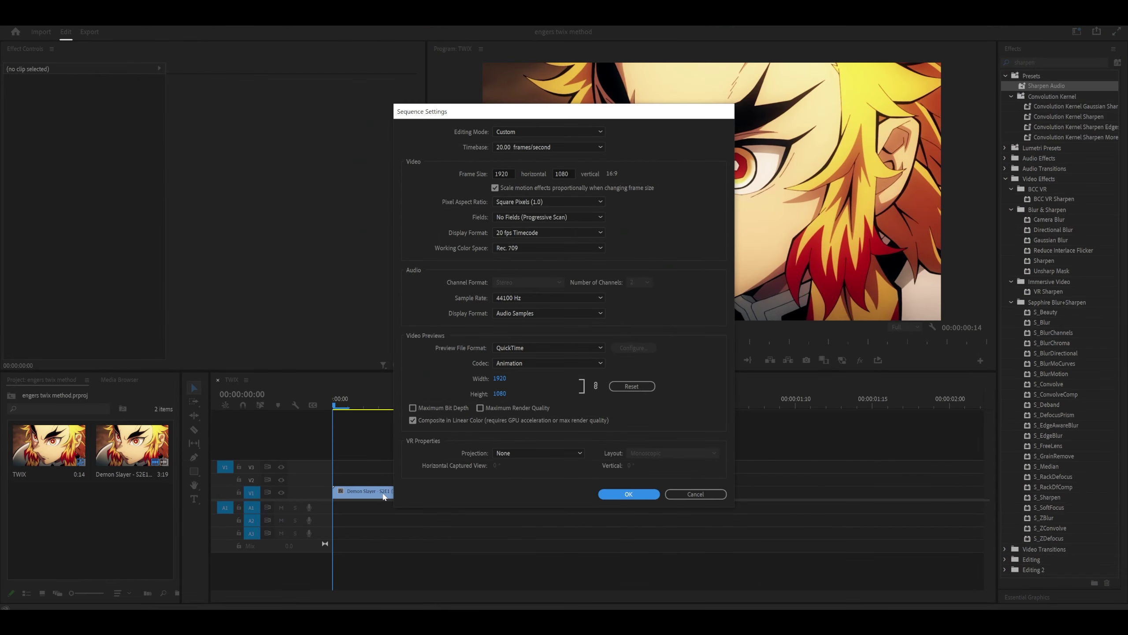
key("Escape")
Nest the Demon Slayer clip under the default name and open the nested sequence.
left_click(383, 492)
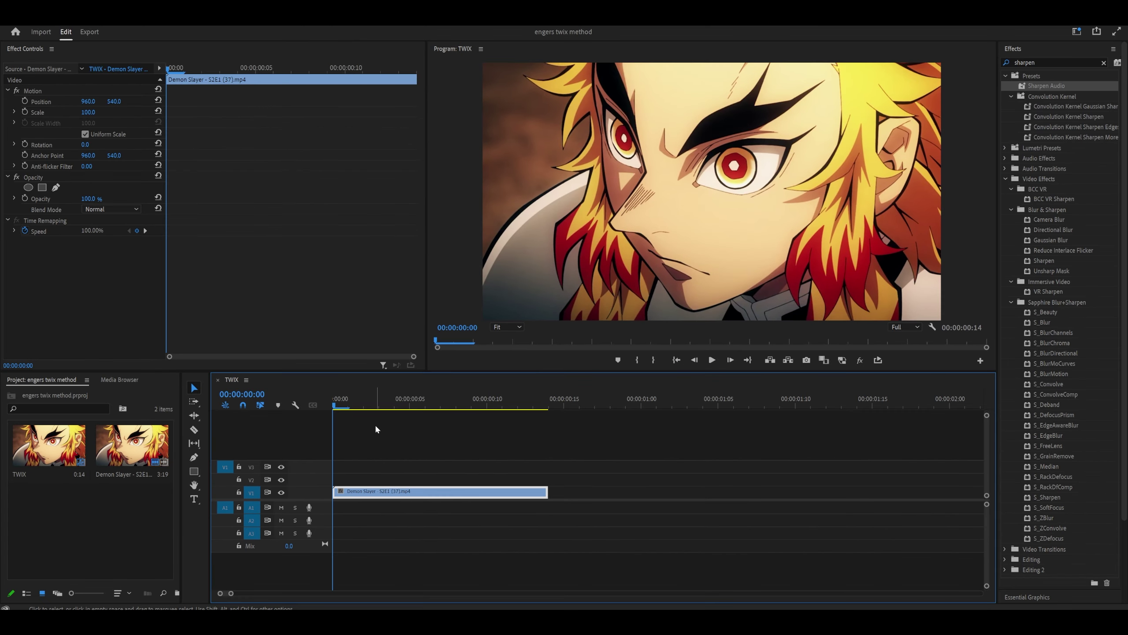
right_click(387, 494)
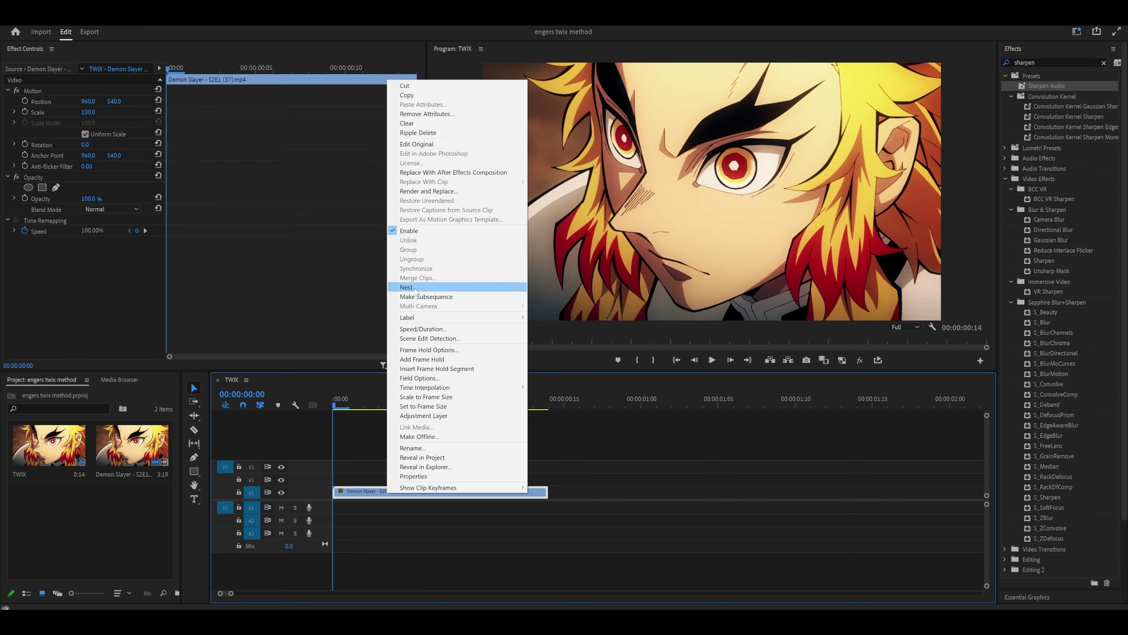
left_click(415, 287)
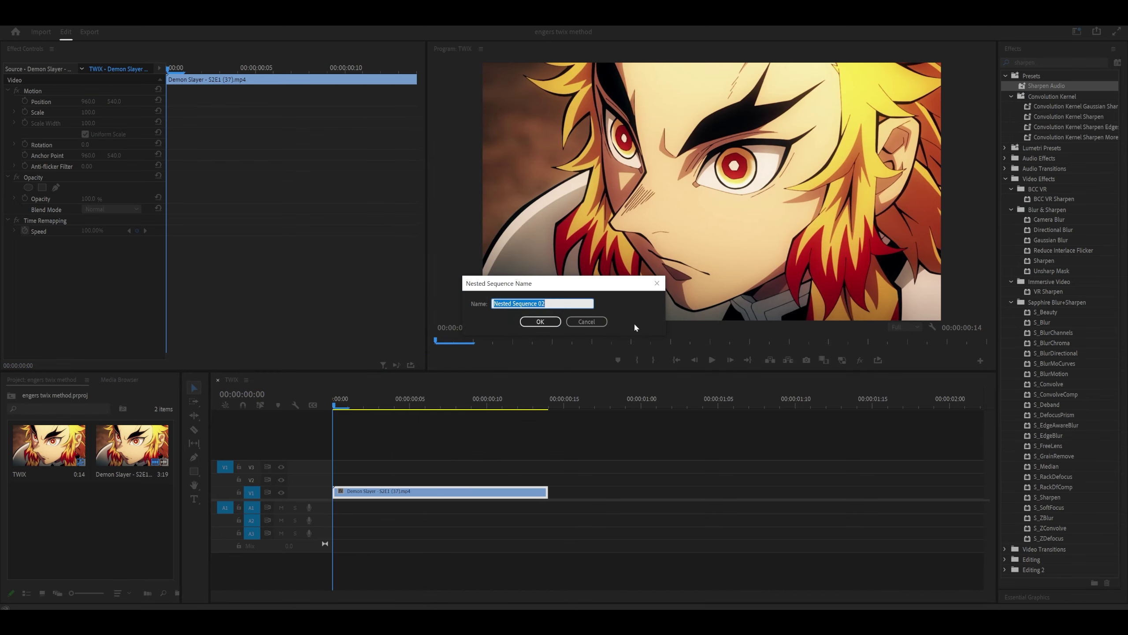
left_click(540, 322)
double_click(385, 487)
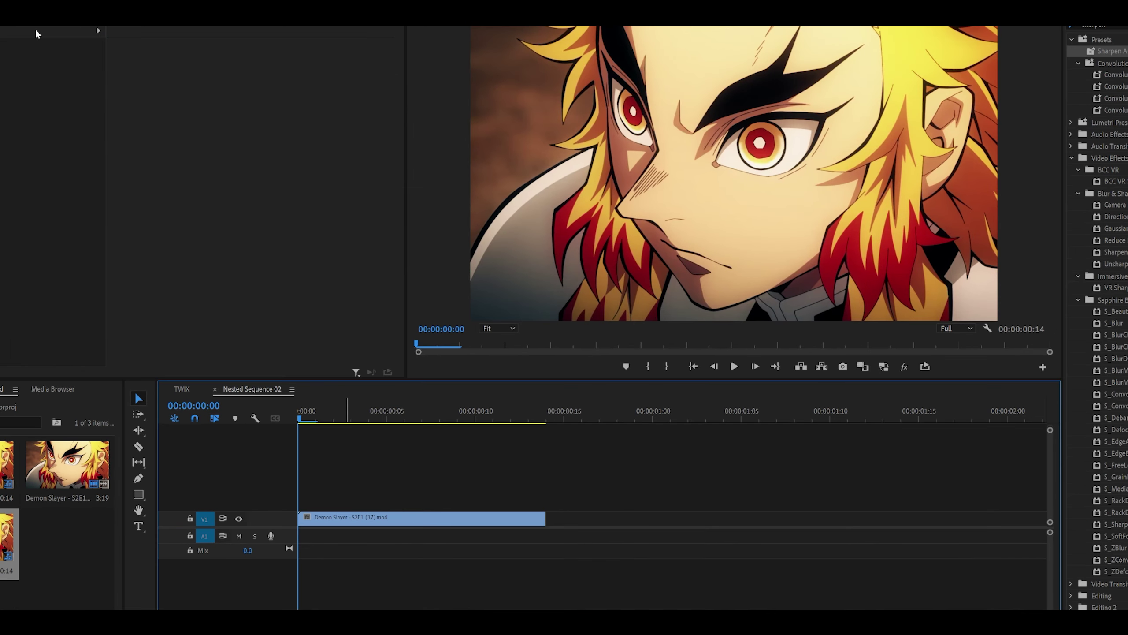
Set the nested sequence's timebase to 23.976 frames/second.
left_click(7, 27)
left_click(44, 28)
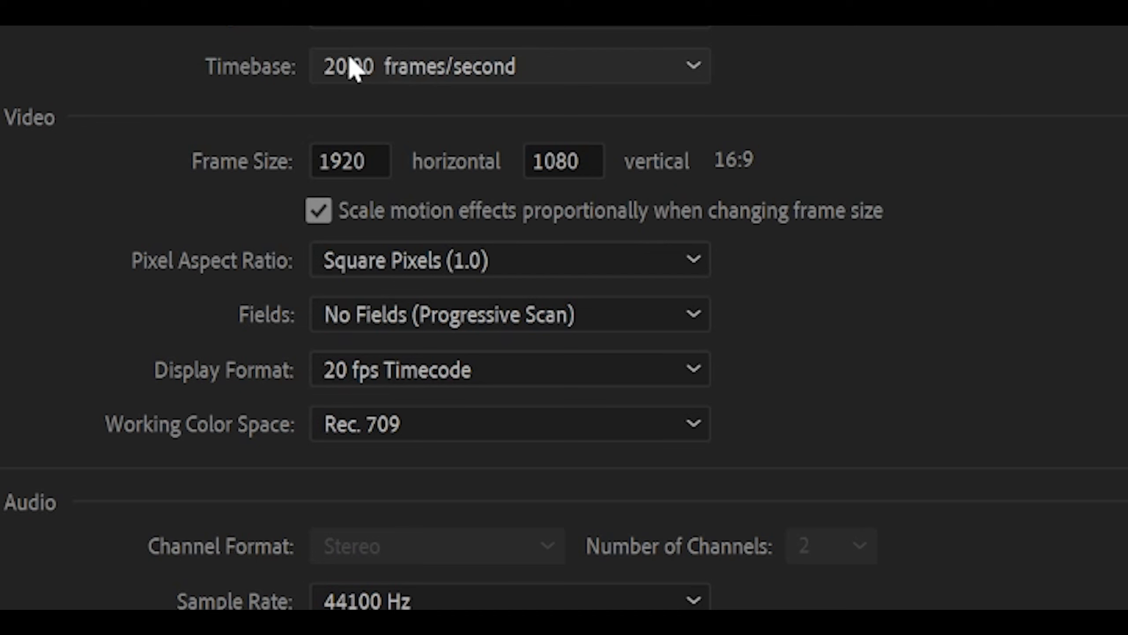
left_click(438, 58)
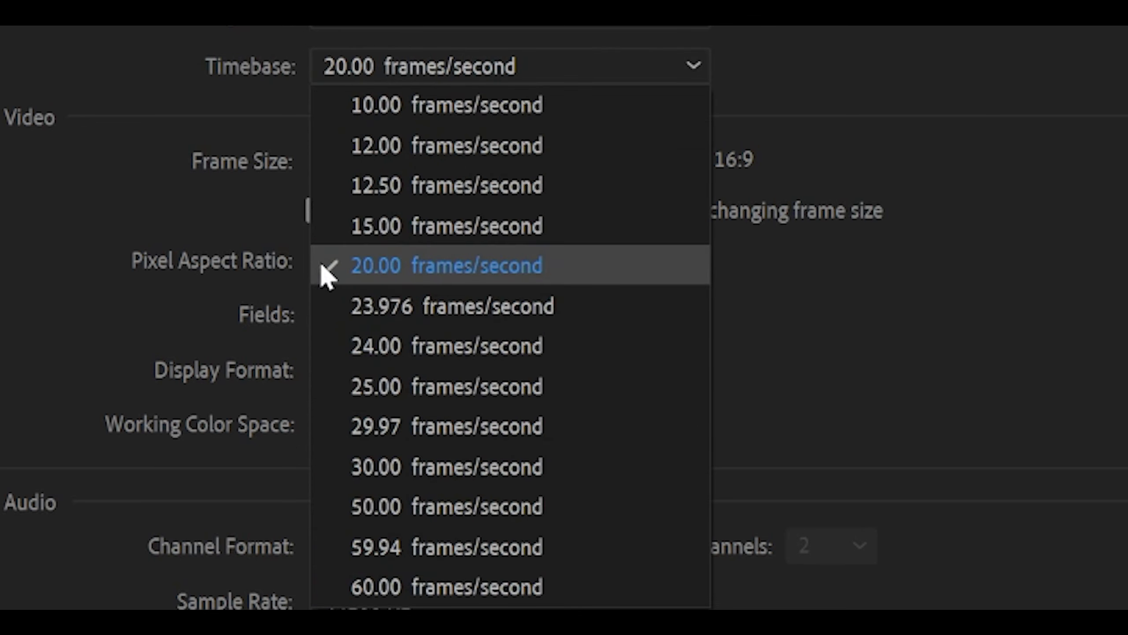
left_click(406, 307)
left_click(448, 67)
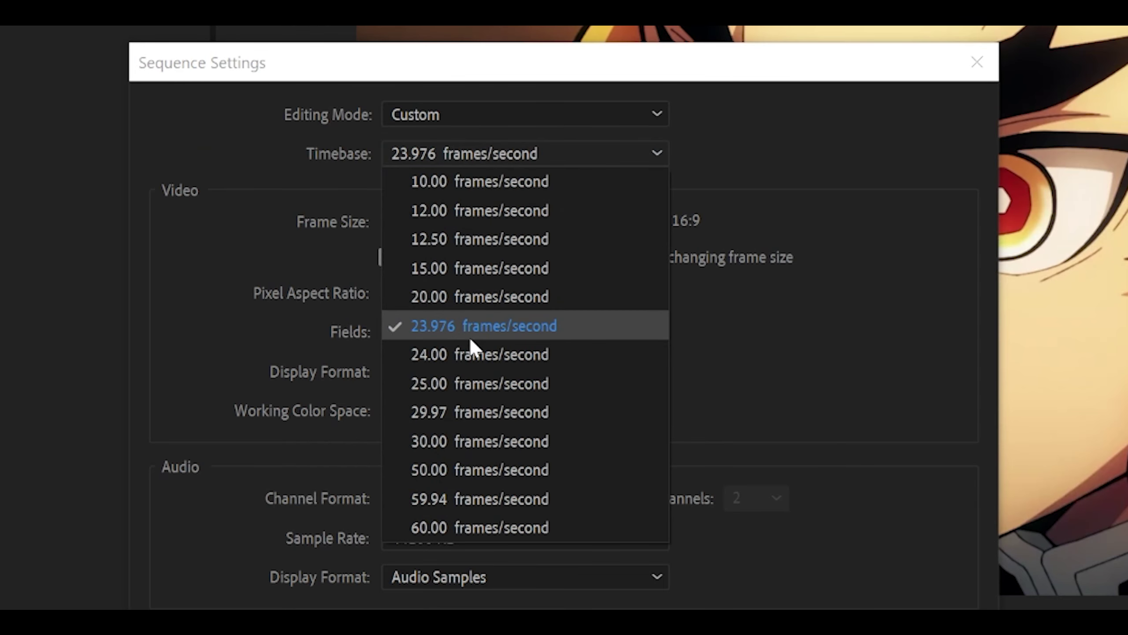
left_click(469, 334)
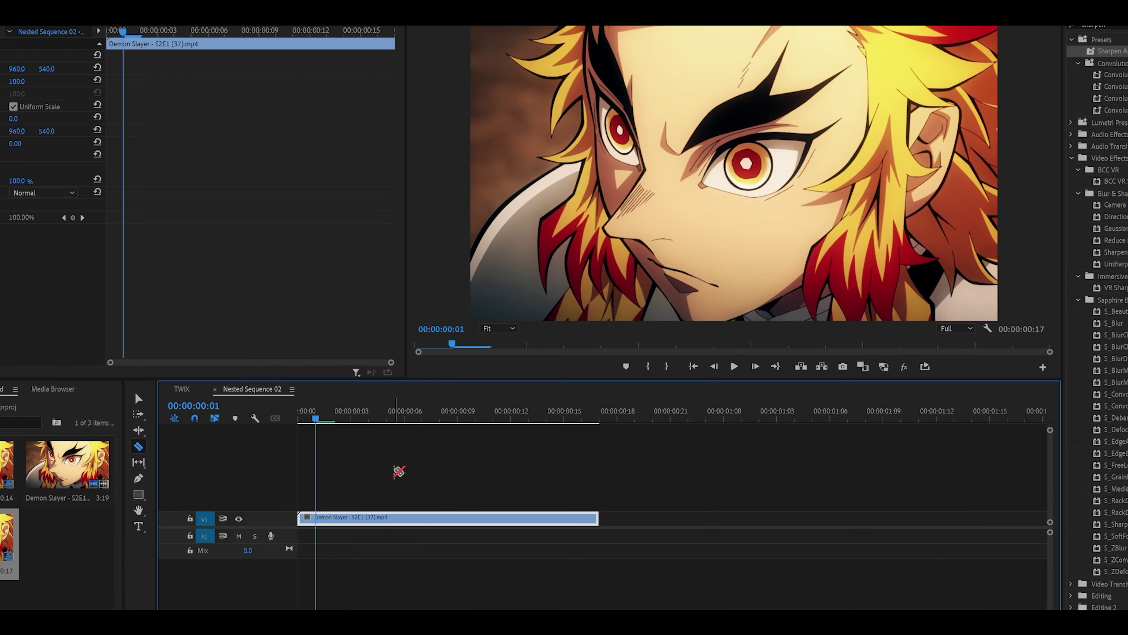
Cut the nested sequence's clip at frame 1 and at every second frame after that, through to its end.
left_click(316, 518)
key("Right")
key("Right")
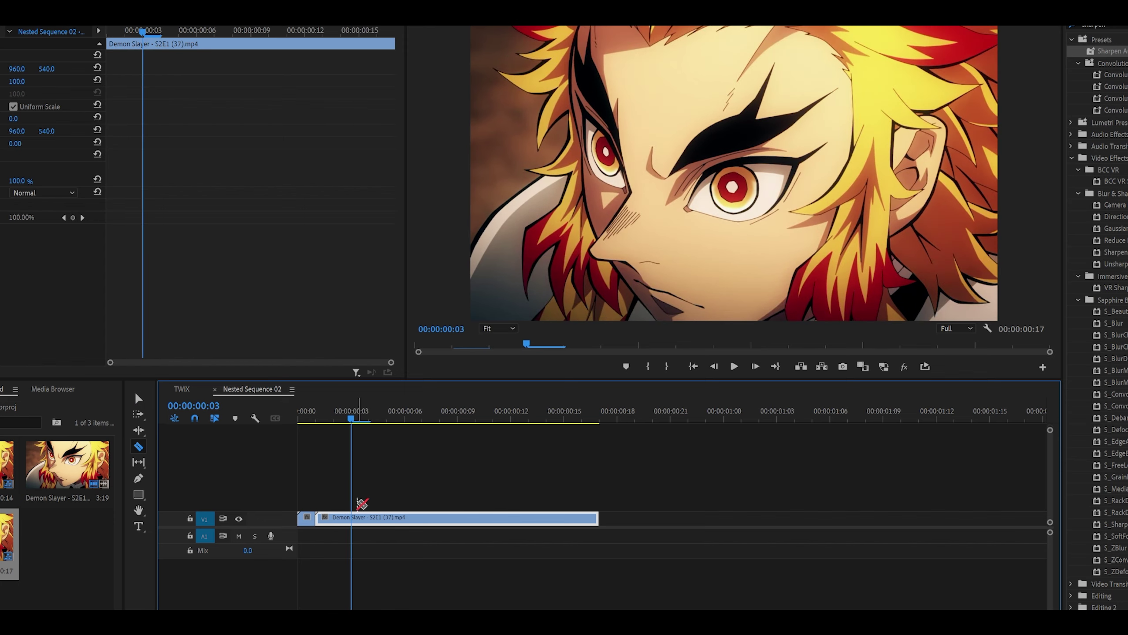
left_click(351, 518)
key("Right")
key("Right")
left_click(386, 518)
key("Right")
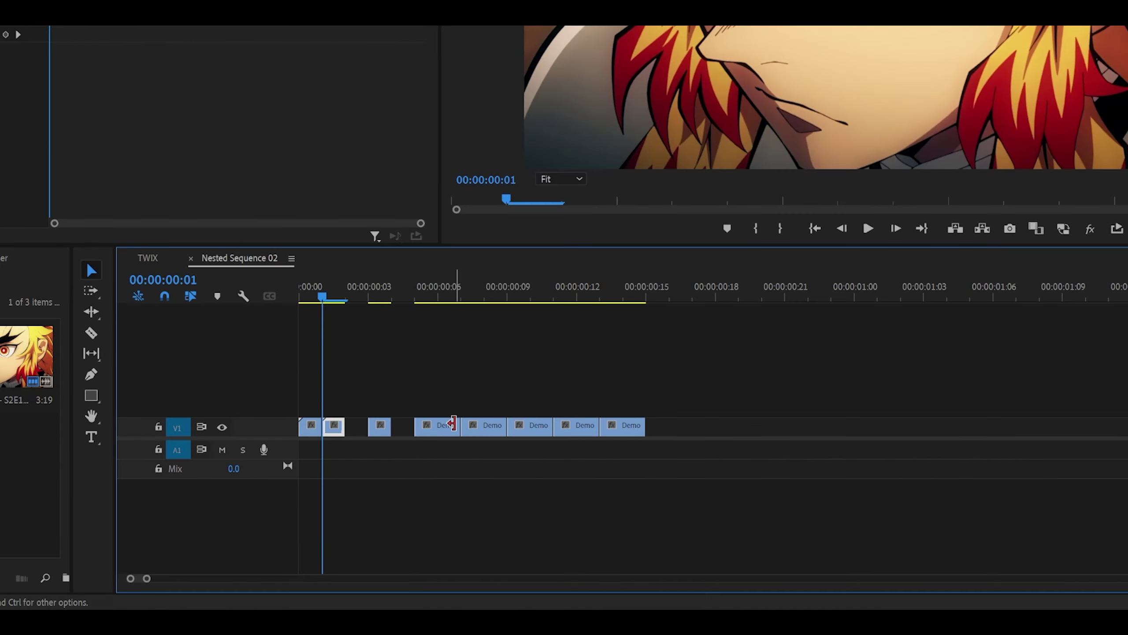
Remove the duplicate second frame from each remaining two-frame piece so only single-frame clips are left.
left_click(451, 426)
key("Delete")
left_click(501, 426)
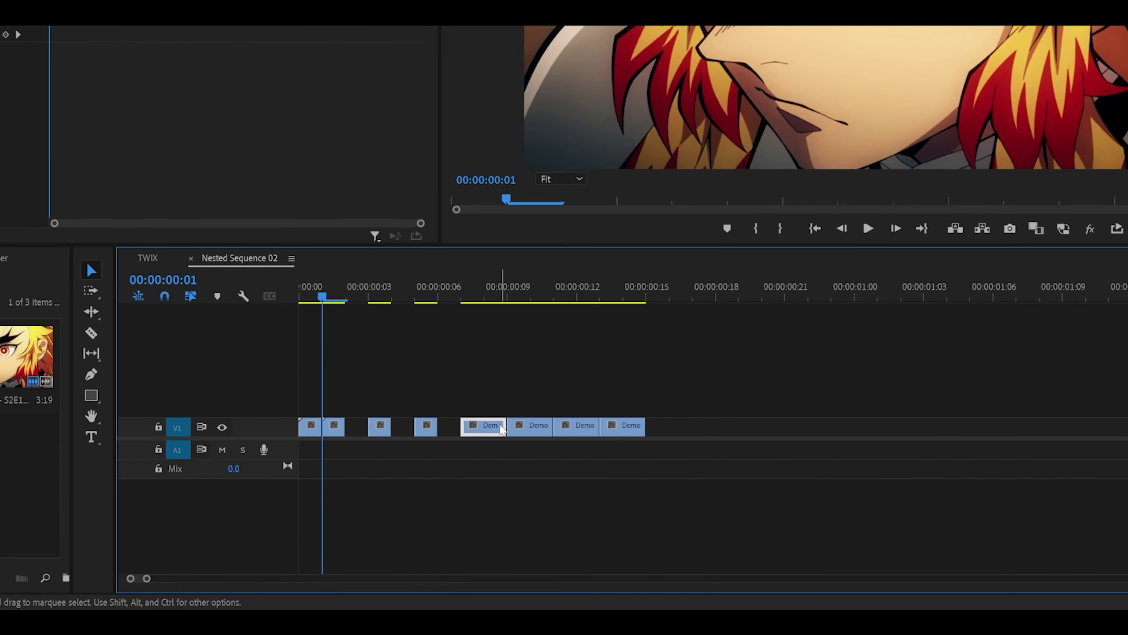
Select all single-frame clips in the nested sequence and close the gaps between them.
left_click_drag(605, 455, 331, 504)
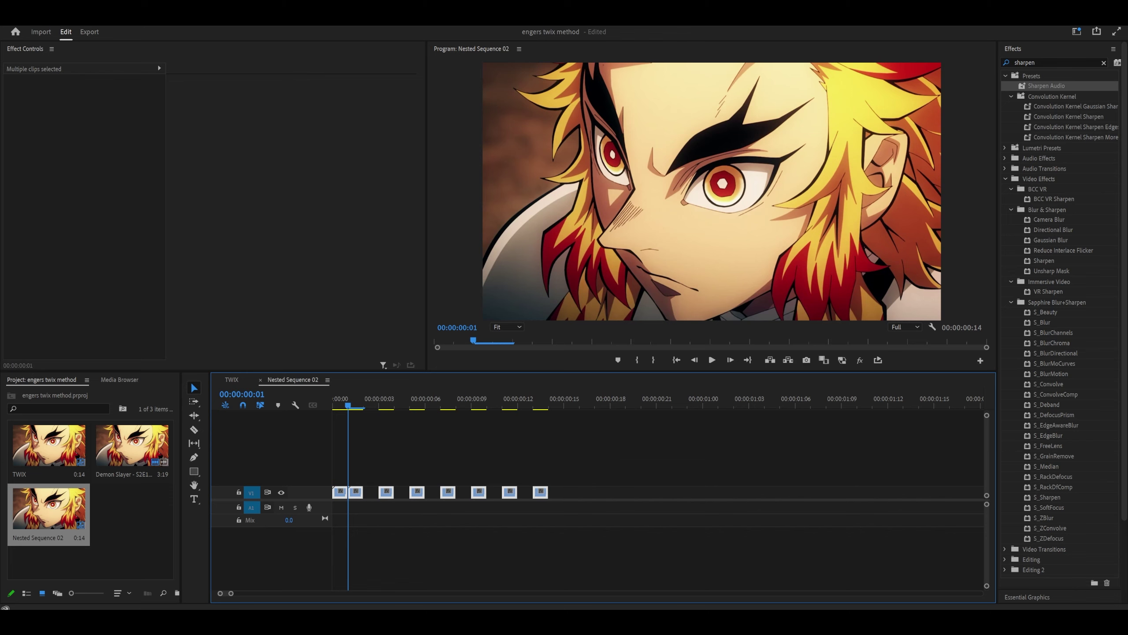
left_click(63, 14)
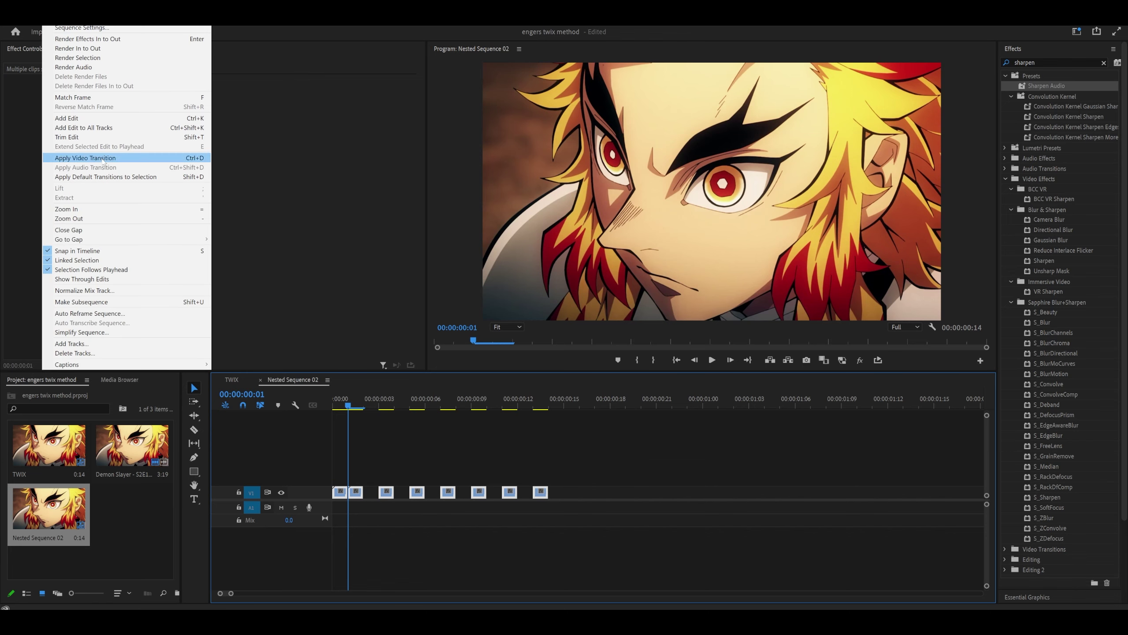
left_click(71, 229)
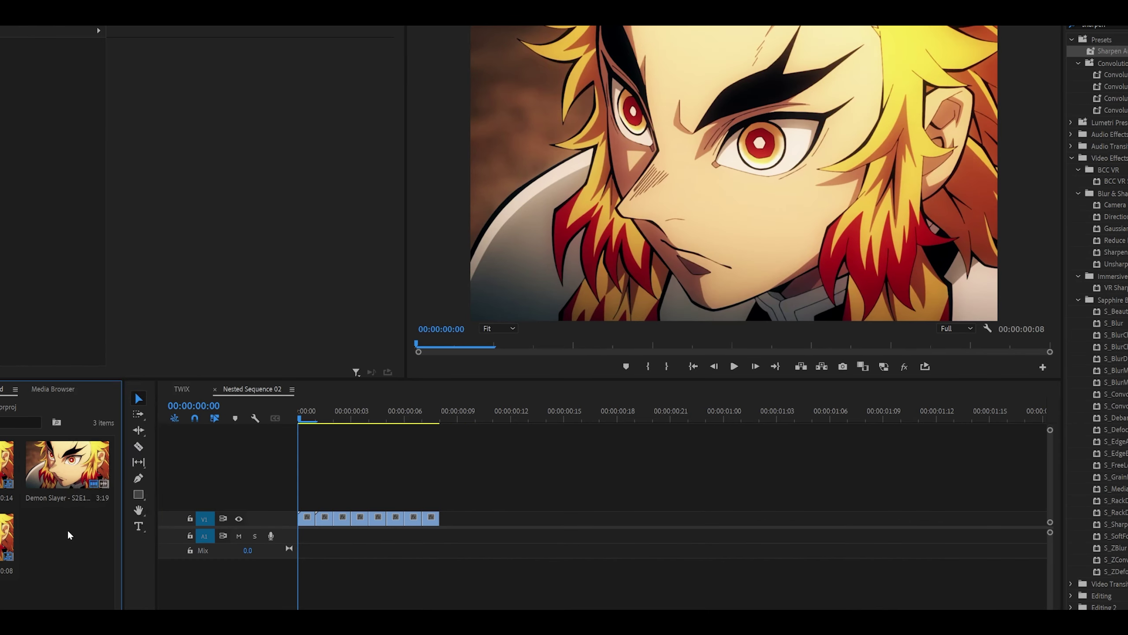
Create a Black Video item at 1920 x 1080, 23.976 fps, with Square Pixels (1.0).
right_click(68, 534)
mouse_move(125, 394)
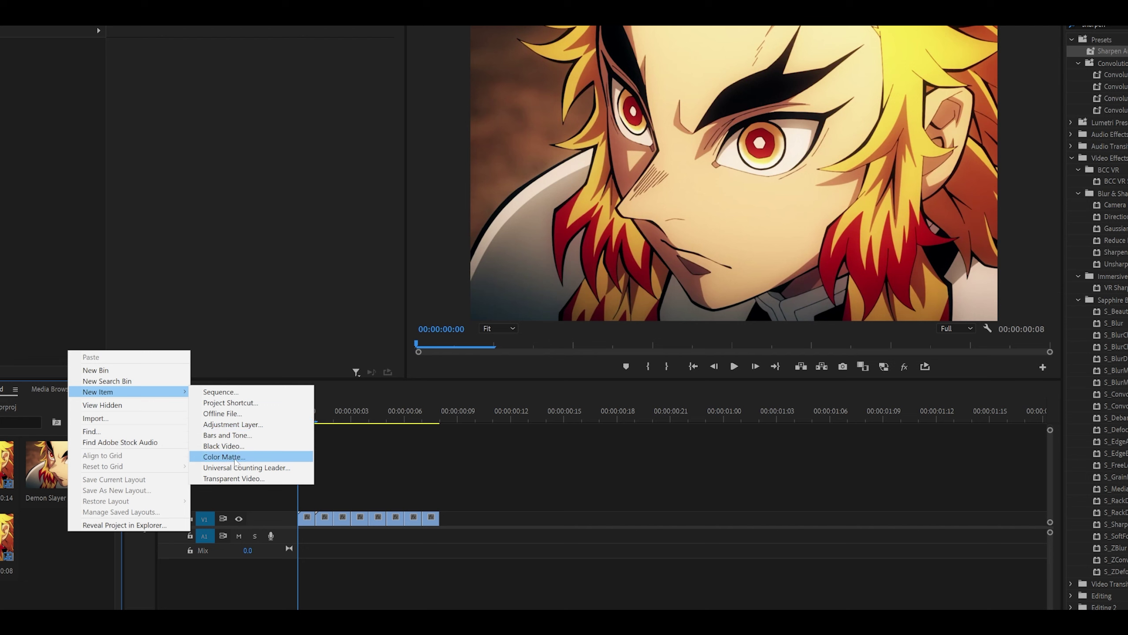
left_click(223, 446)
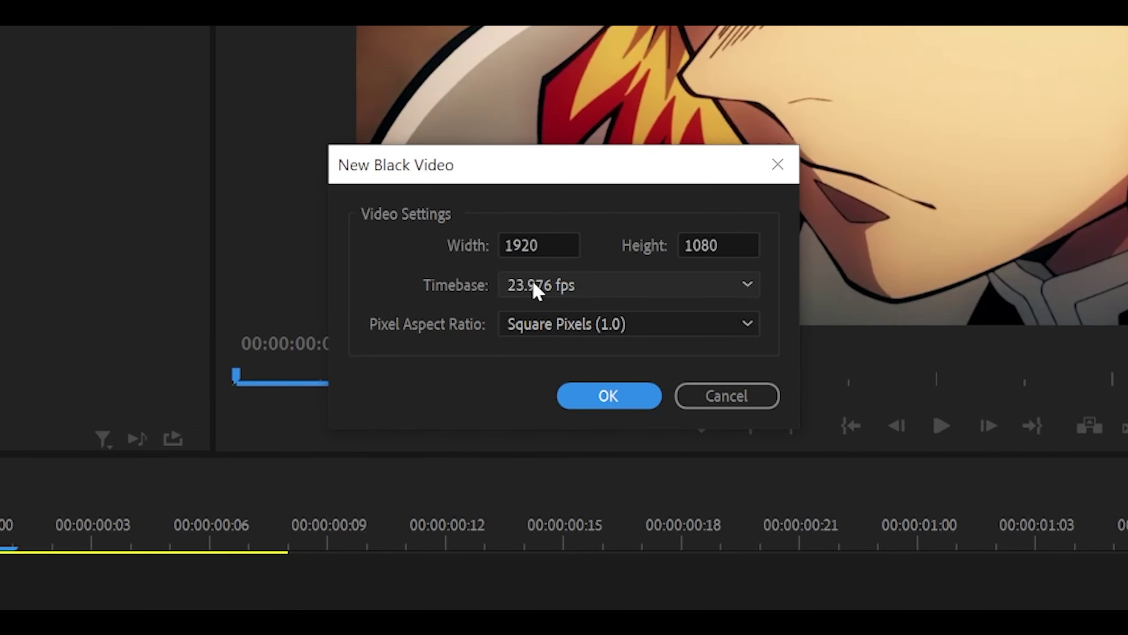
left_click(608, 396)
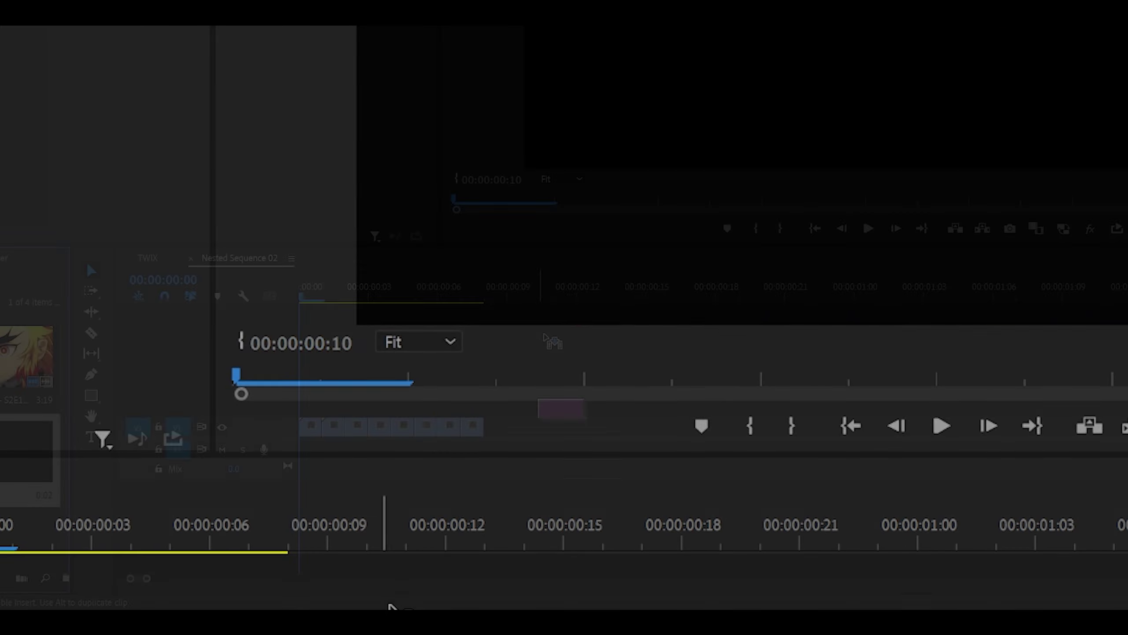
Place the Black Video directly after the single-frame clips on V1 and extend its end to about 00:00:03:22.
left_click_drag(26, 451, 487, 422)
key("minus")
left_click_drag(601, 427, 981, 418)
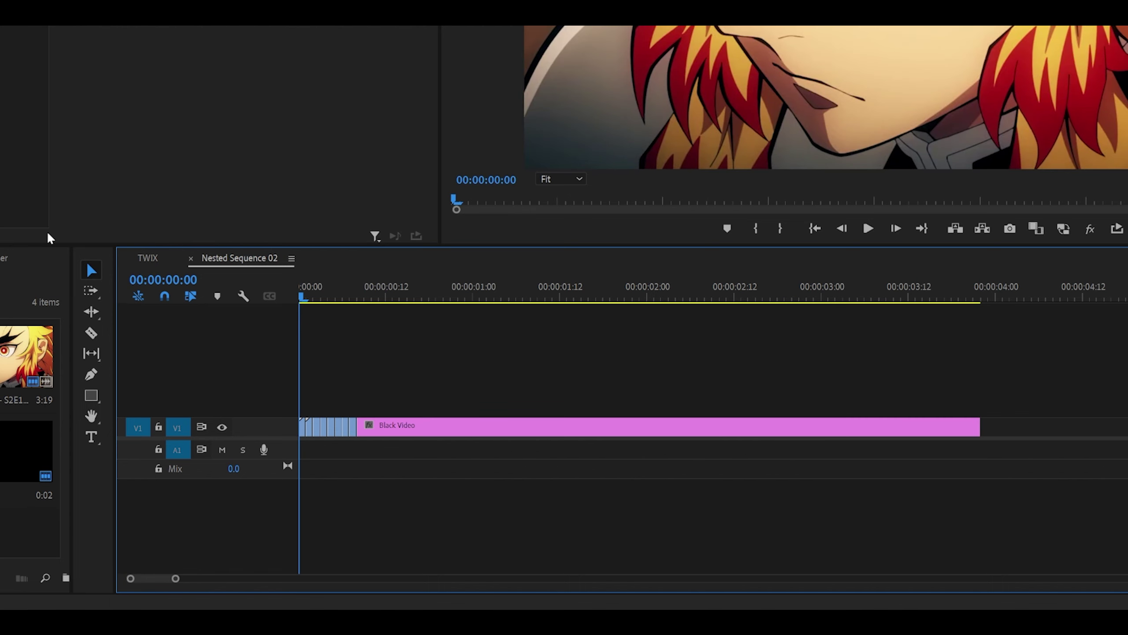
Return to the TWIX sequence and try to extend the nested clip's end.
left_click(146, 260)
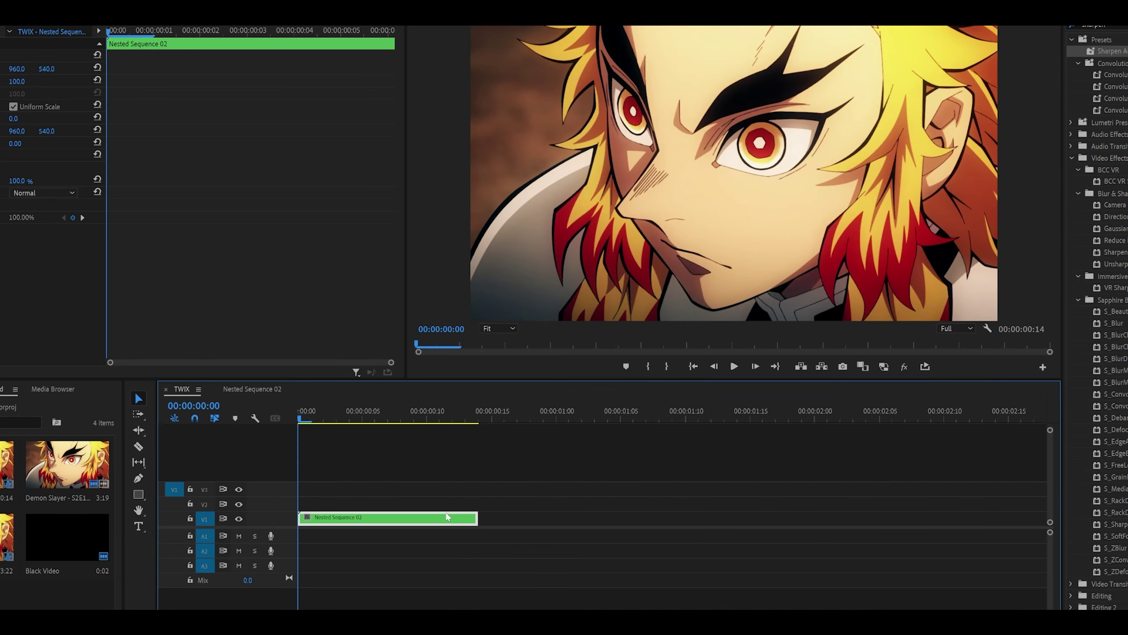
left_click_drag(476, 518, 946, 520)
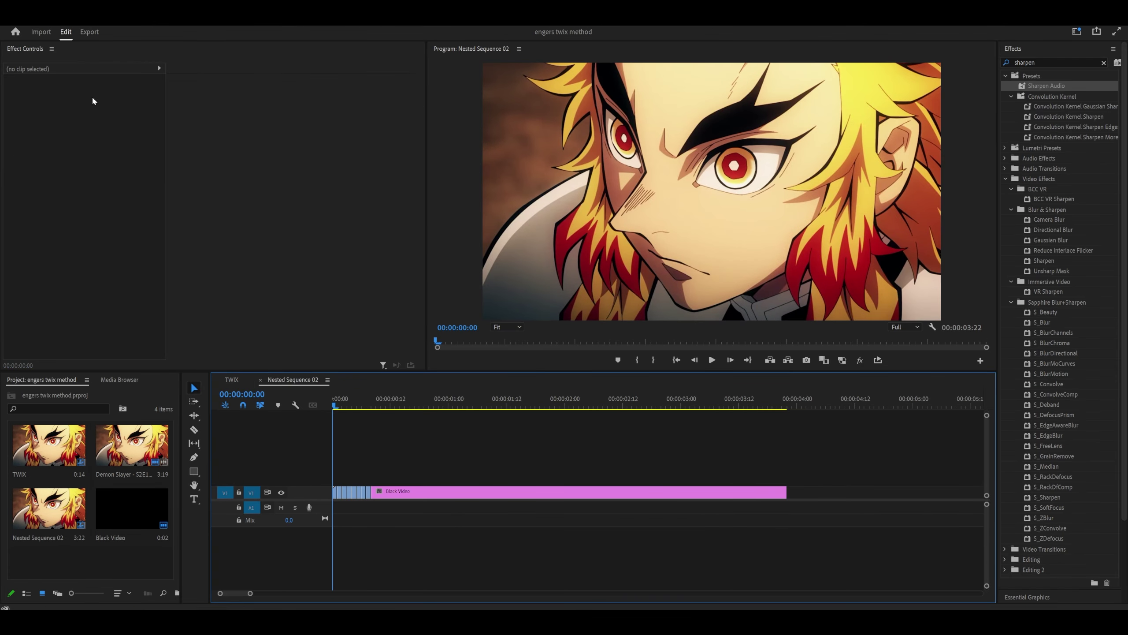
Review the nested sequence's settings and close the nested sequence to return to TWIX.
left_click(53, 20)
left_click(71, 29)
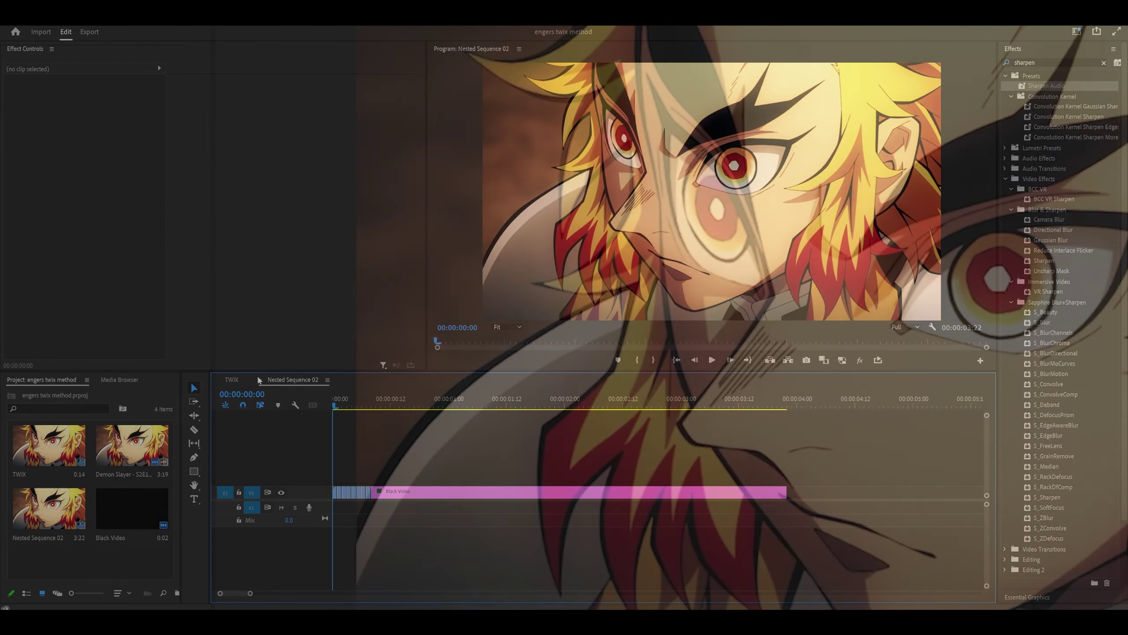
left_click(231, 379)
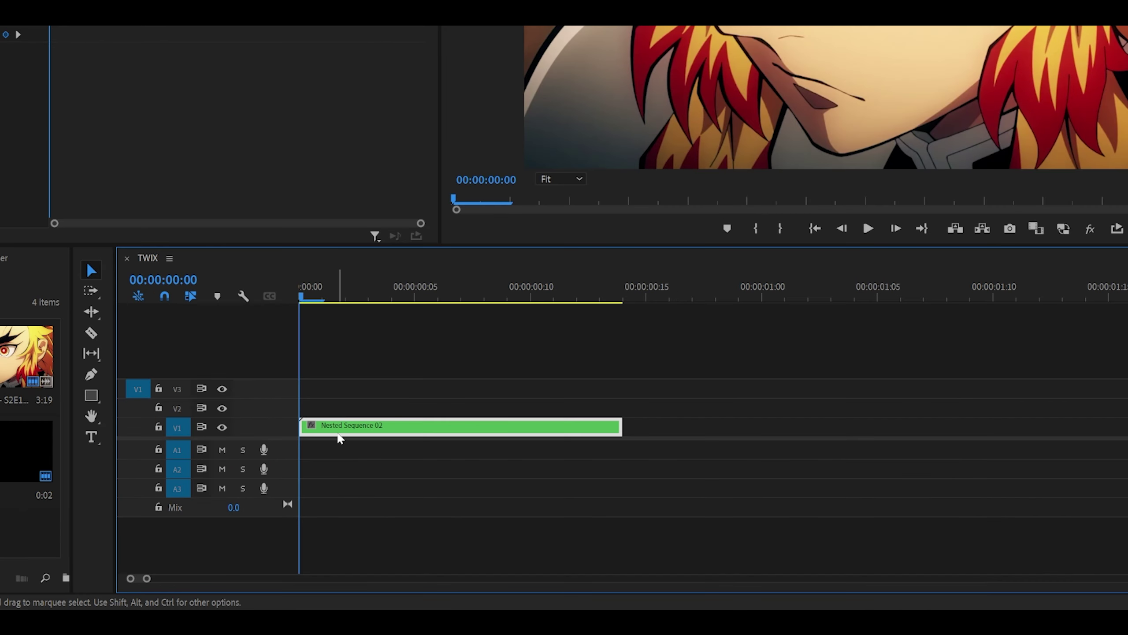
double_click(356, 492)
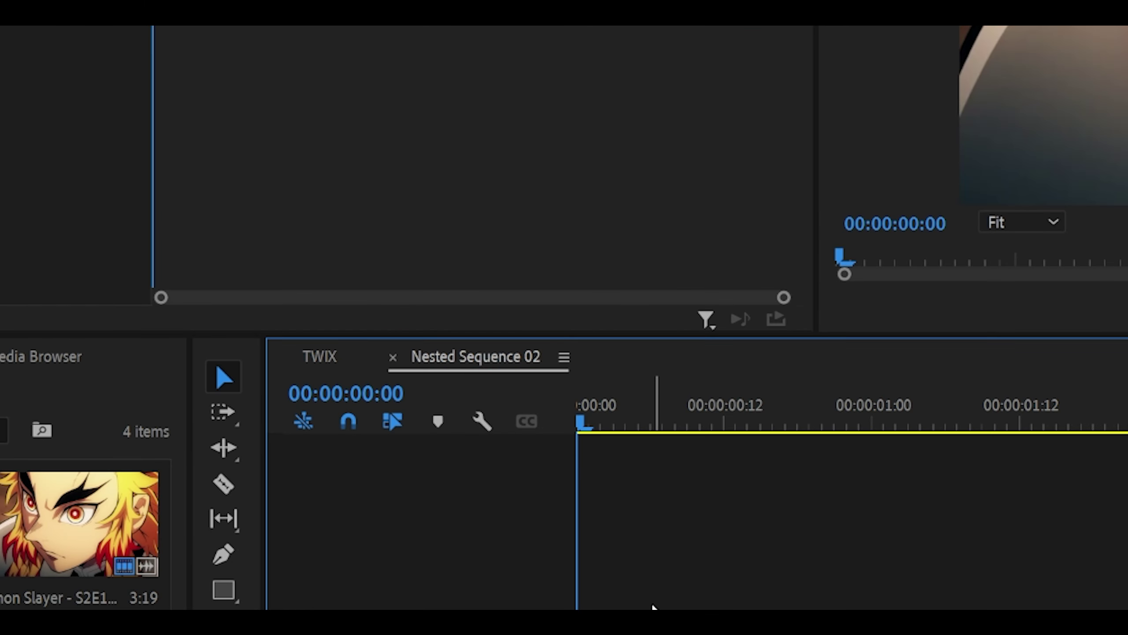
left_click(393, 357)
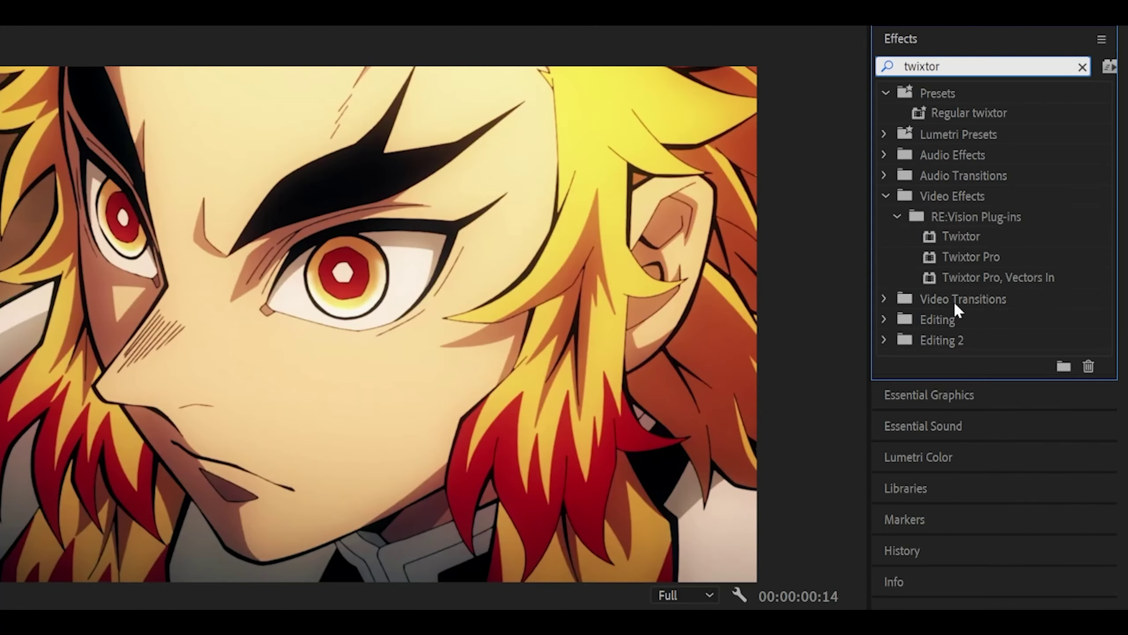
Find Twixtor Pro among the effects, apply it to the nested clip in TWIX and set its Image Prep to Delinearize.
left_click_drag(971, 256, 75, 515)
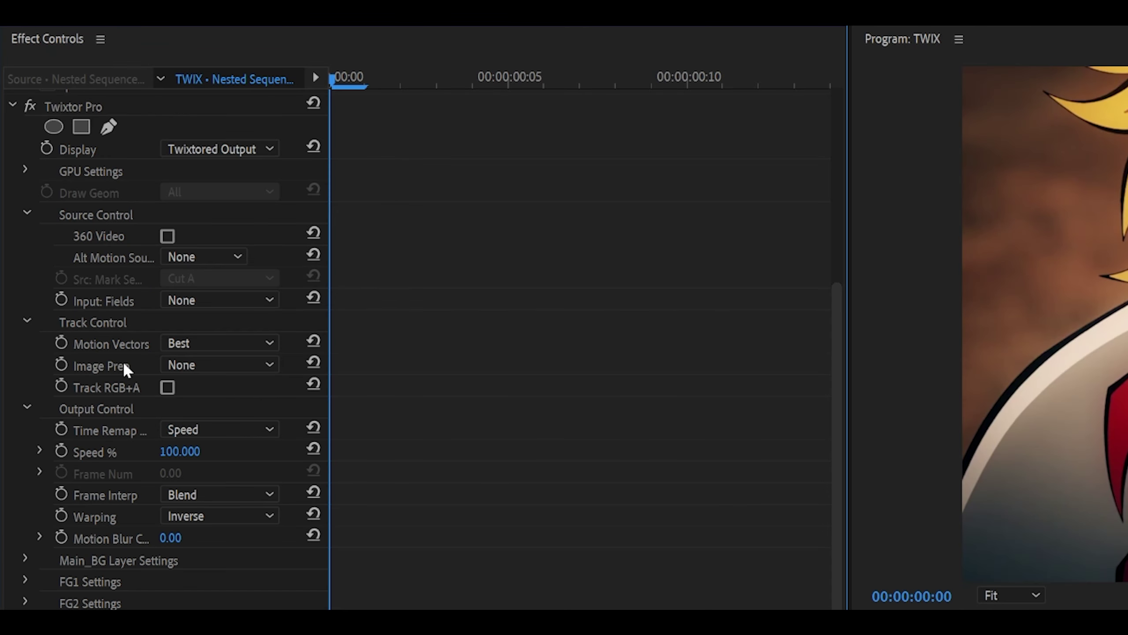
left_click(206, 362)
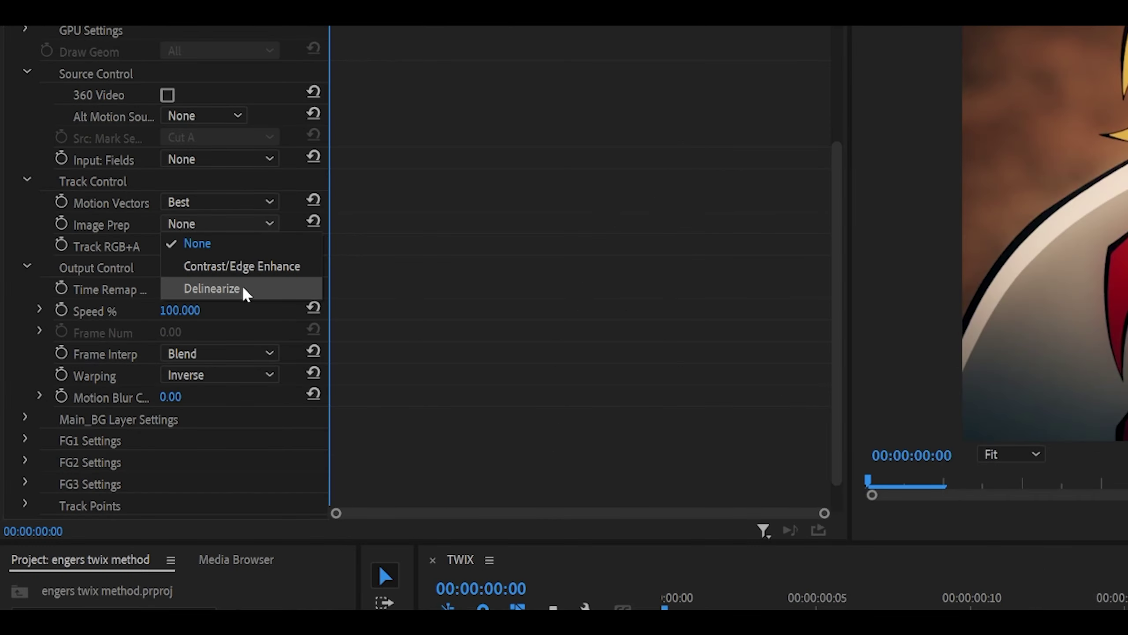
left_click(229, 287)
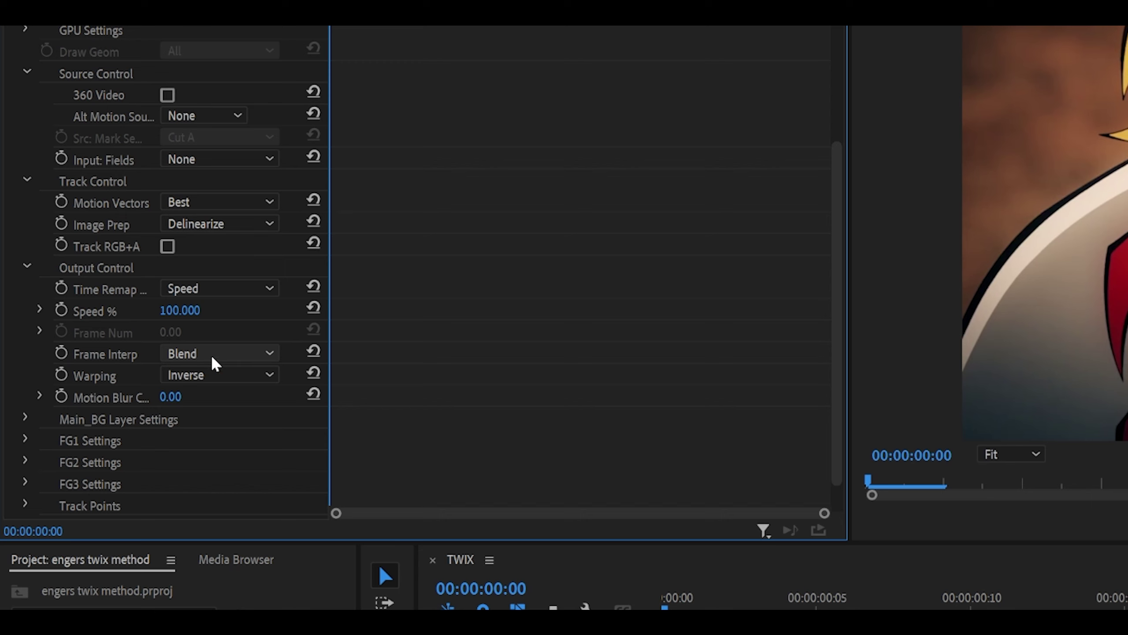
Examine the Frame Interp options of the Twixtor Pro effect, leaving the choice at Blend.
left_click(208, 356)
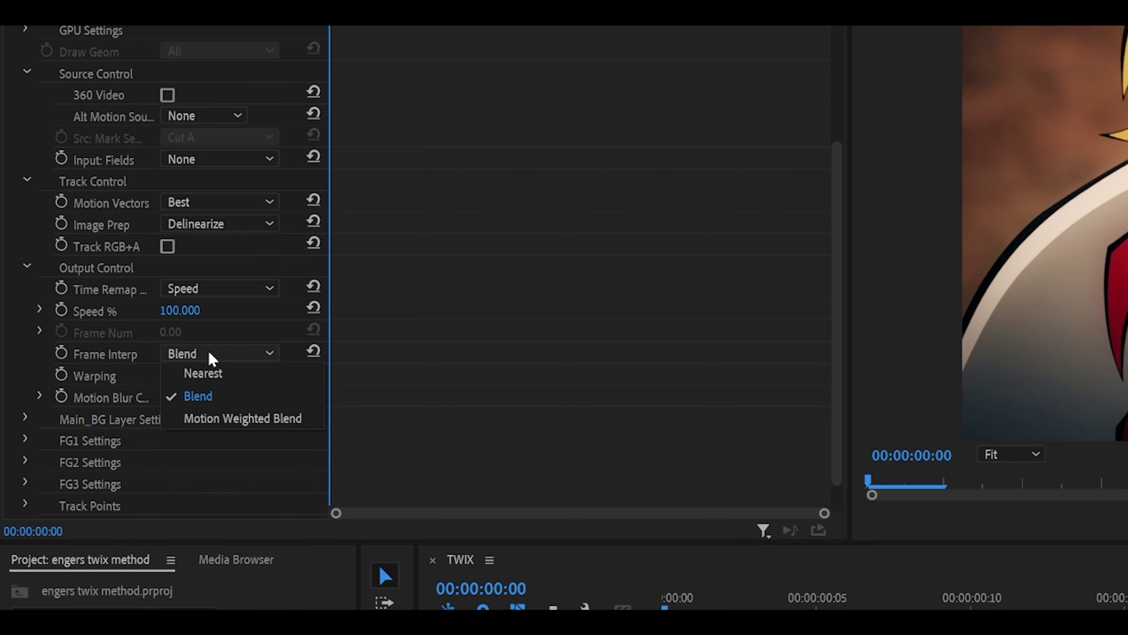
left_click(219, 358)
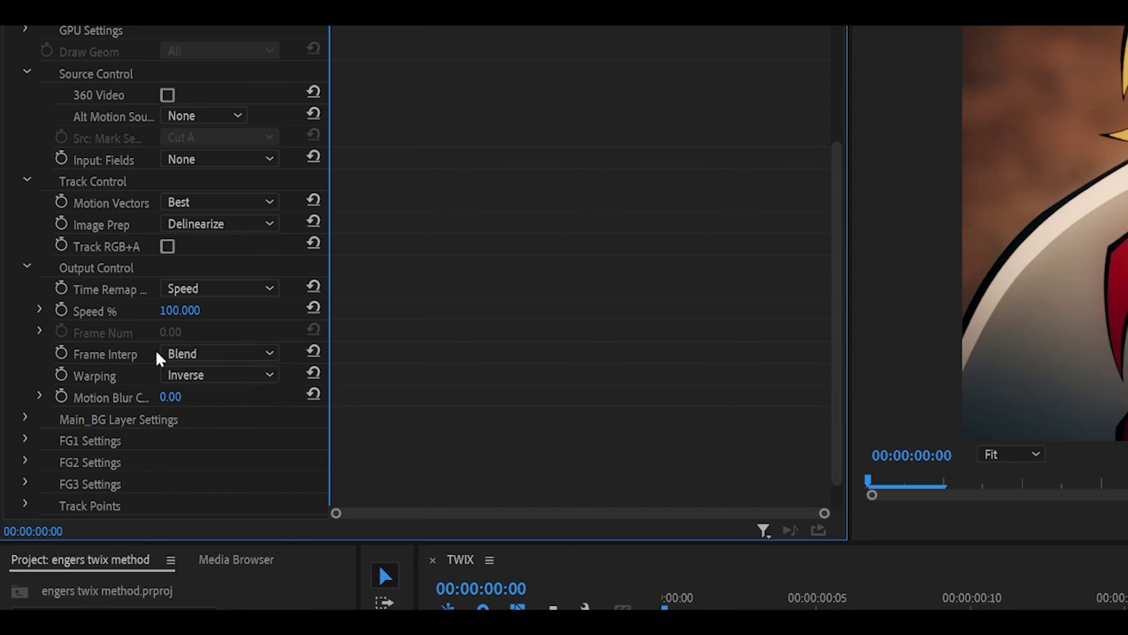
left_click(196, 354)
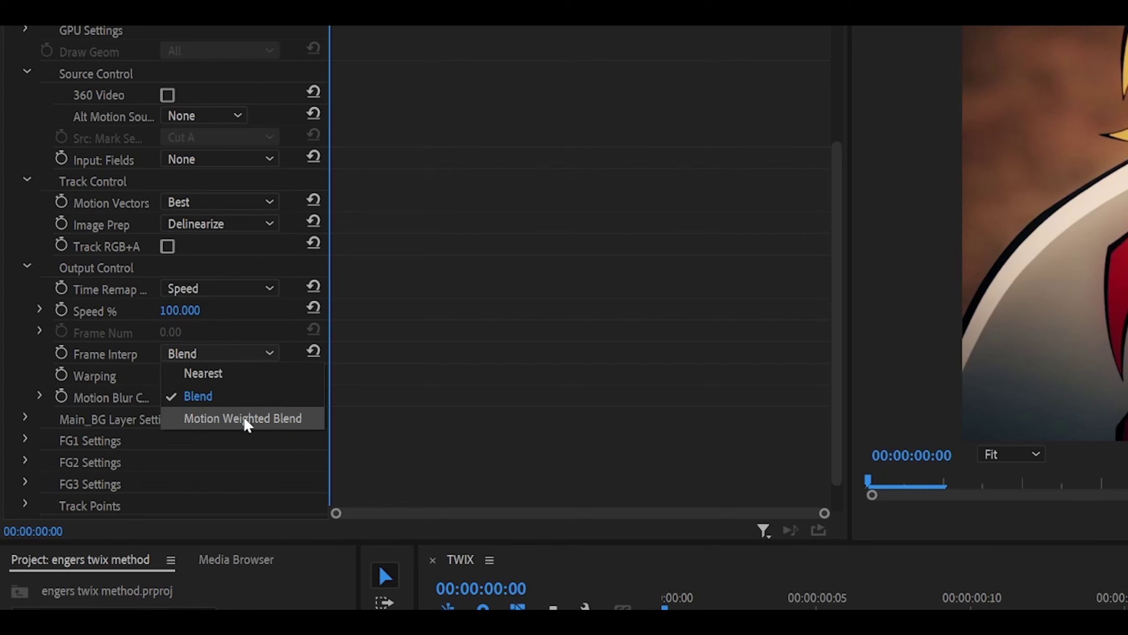
left_click(431, 423)
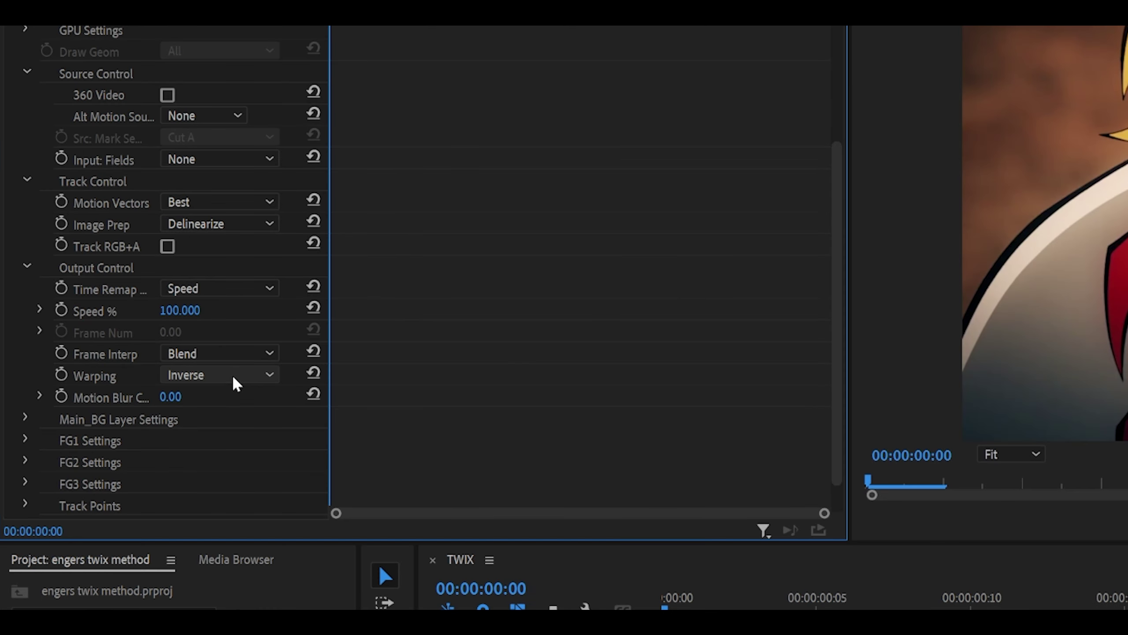
Set Twixtor Pro's Warping to Forward and look over the remaining warping options.
left_click(125, 290)
left_click(245, 443)
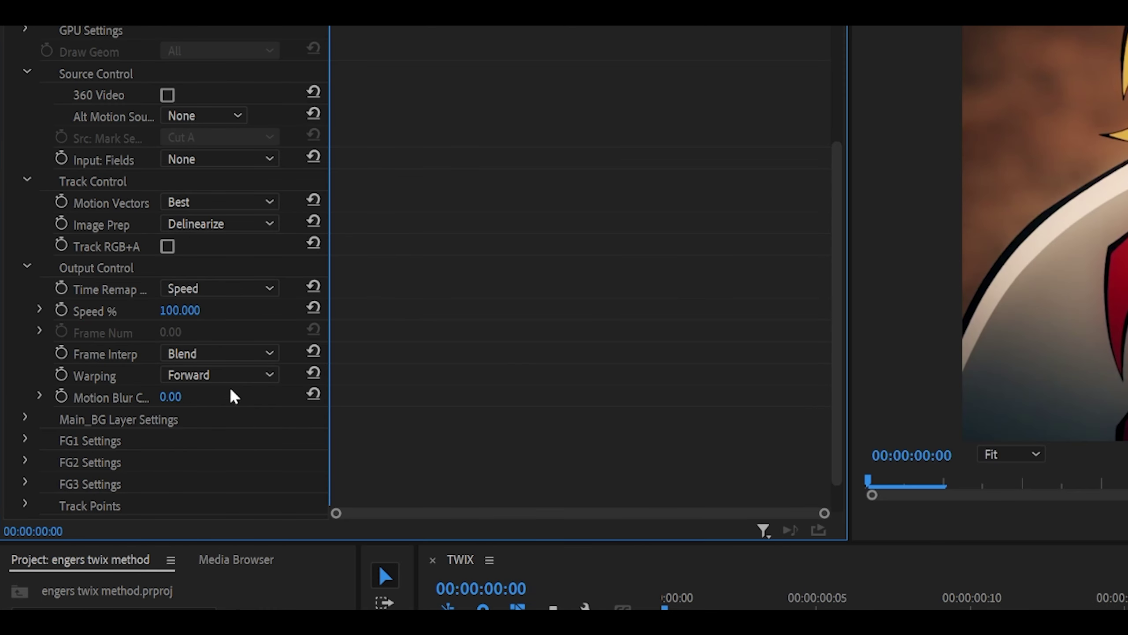
left_click(235, 377)
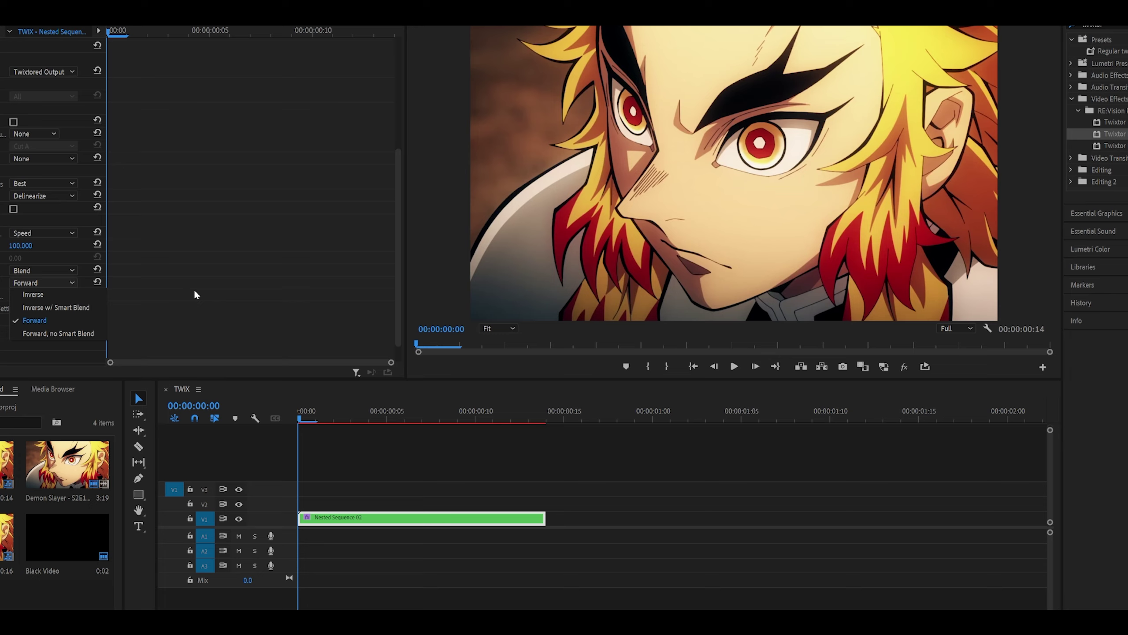
left_click(195, 293)
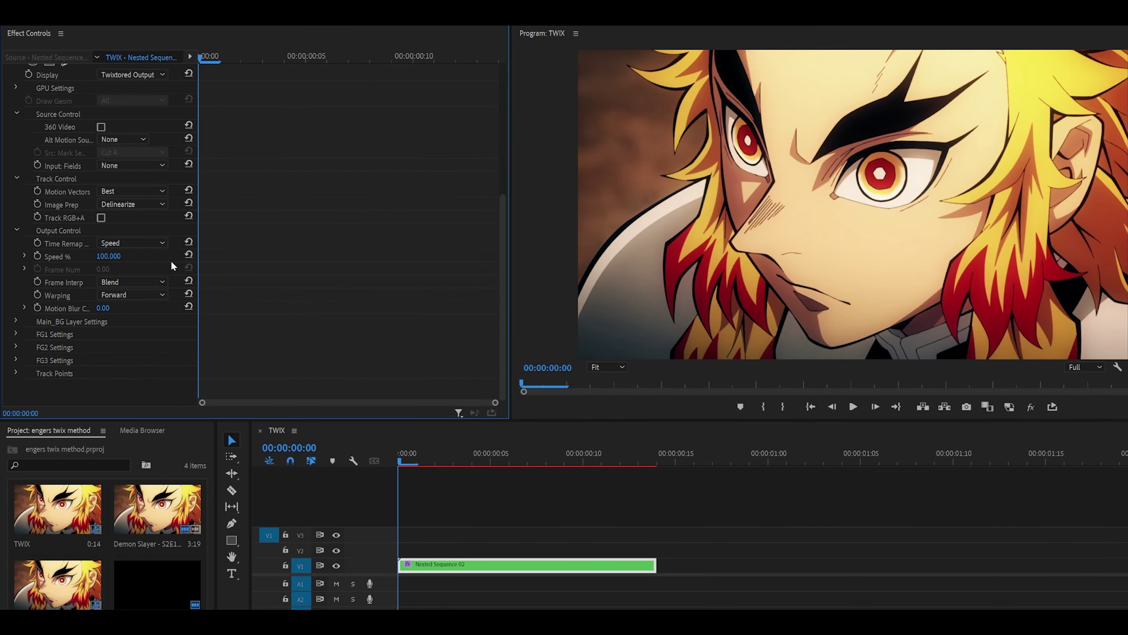
Keyframe Twixtor Pro's Speed % at 100 on 00:00:00:01 and at 10 on 00:00:00:11.
key("Right")
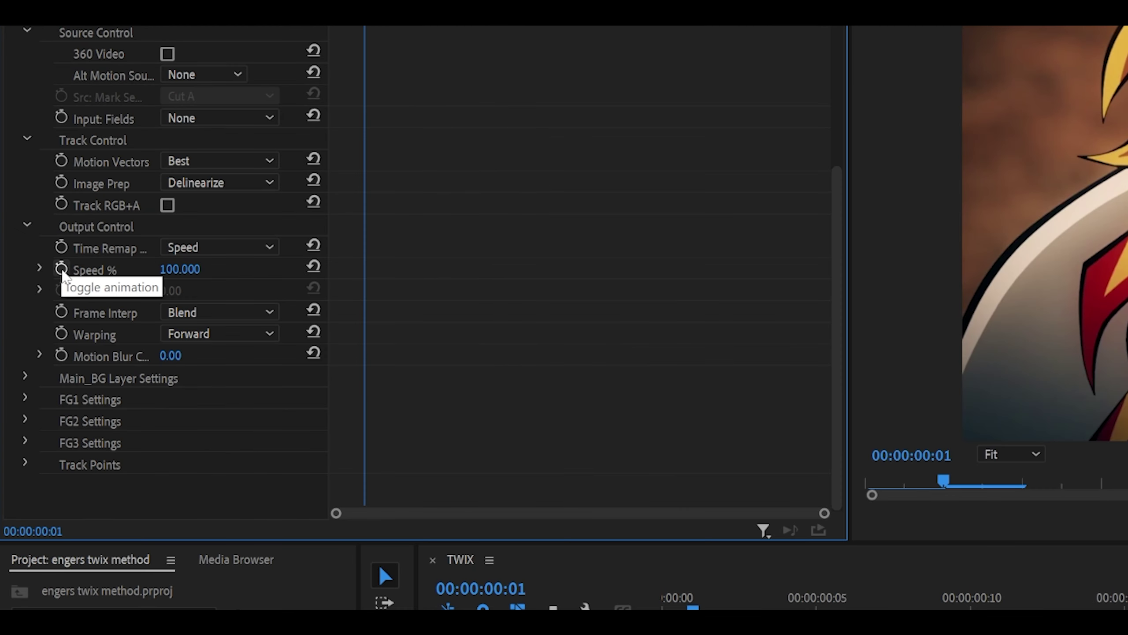
left_click(61, 269)
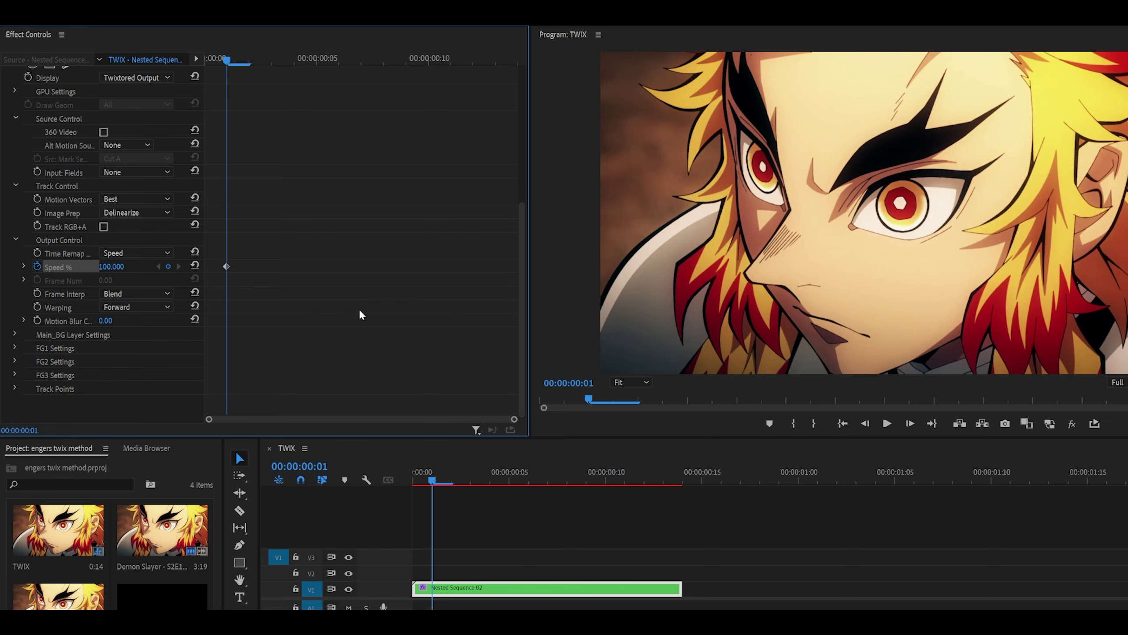
key("shift+Right")
key("shift+Right")
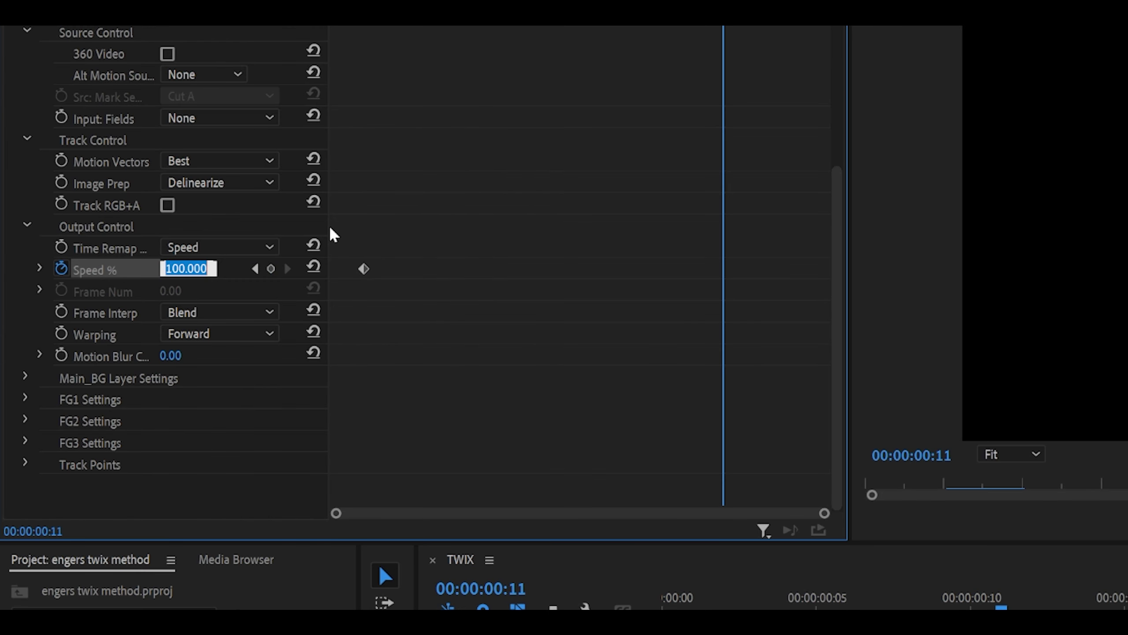
type("10")
key("Return")
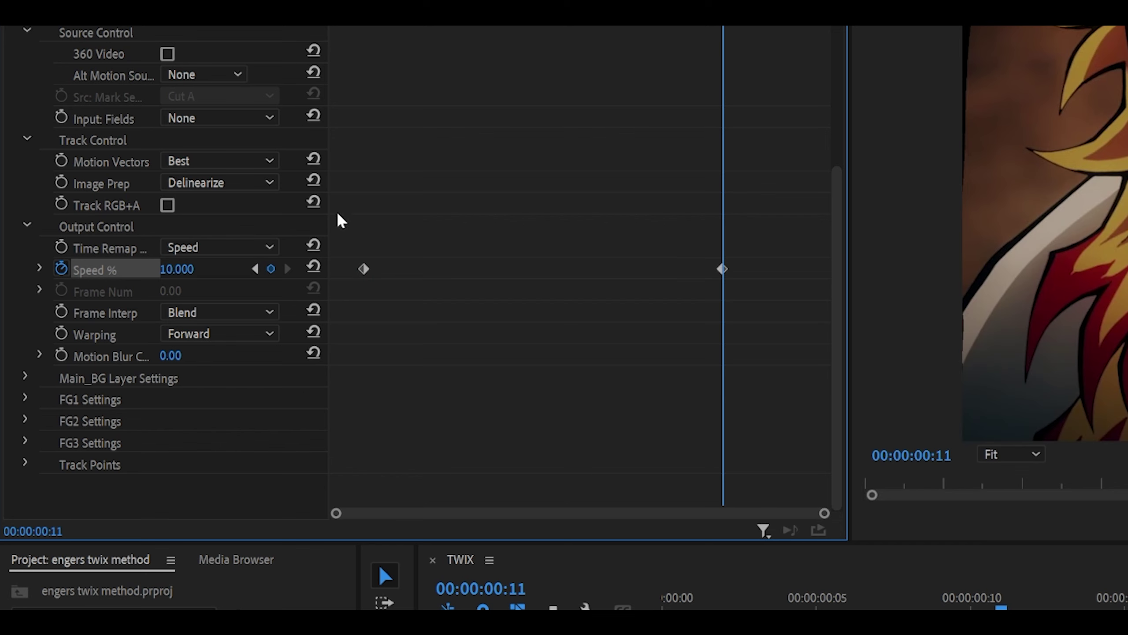
Apply Ease In to the Speed % keyframe at 00:00:00:11 and expand the Speed % graphs.
right_click(724, 277)
left_click(836, 501)
left_click(40, 268)
scroll(626, 243, "down", 2)
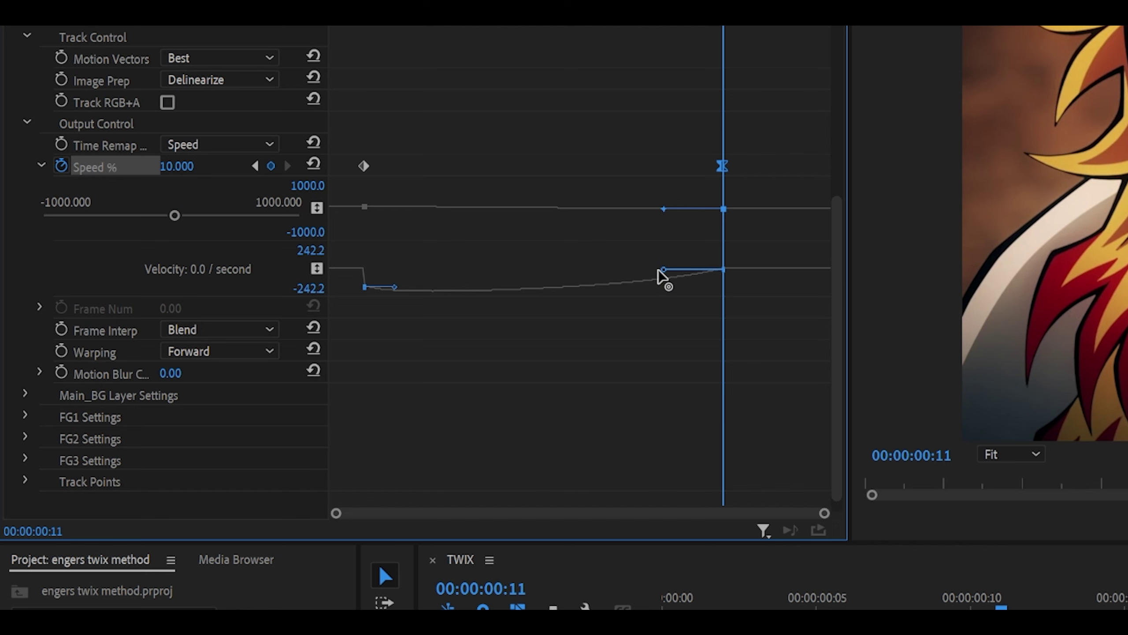
left_click_drag(648, 276, 607, 277)
key("ctrl+z")
left_click(724, 309)
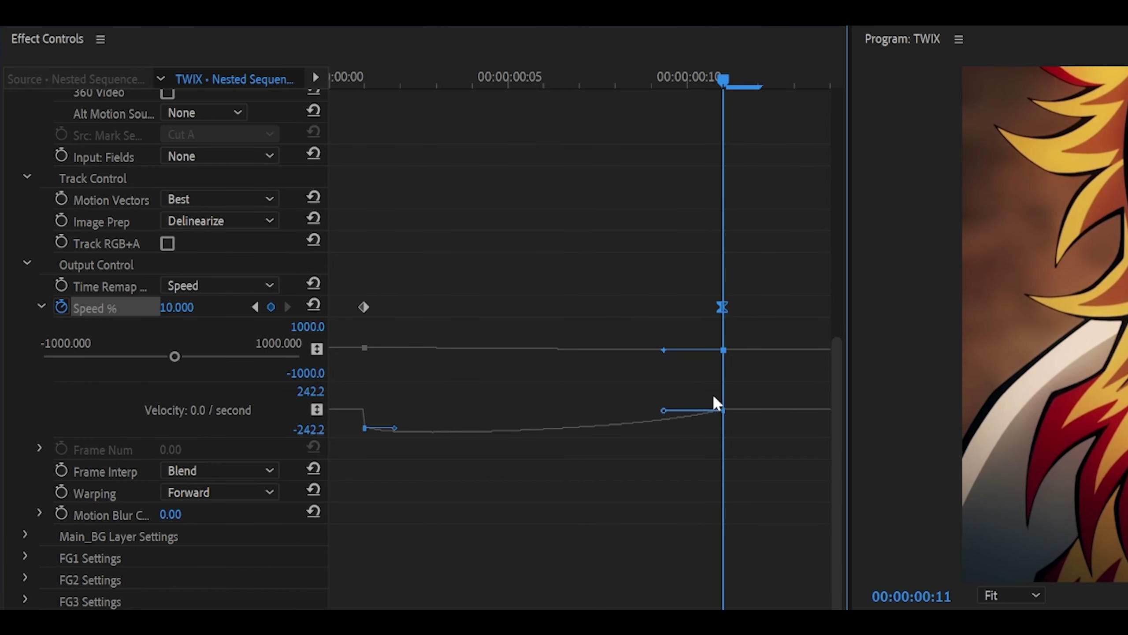
key("ctrl+shift+z")
Lengthen the last Speed % keyframe's ease handle to about mid-ramp and shorten the first keyframe's outgoing handle for a steep initial slowdown.
left_click(656, 529)
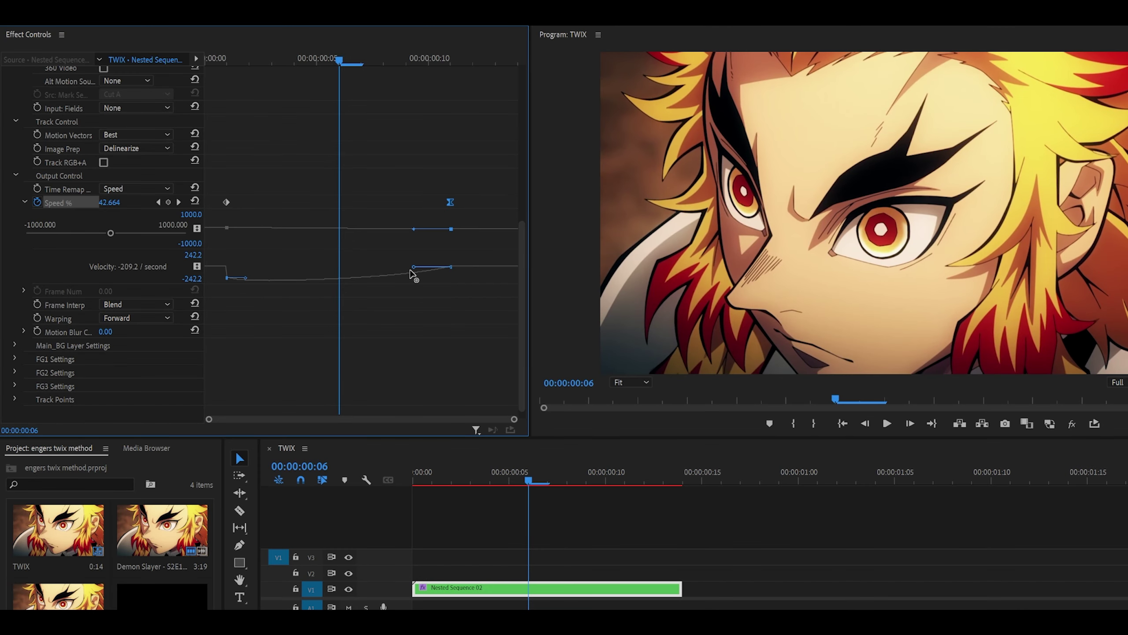
left_click_drag(410, 270, 395, 268)
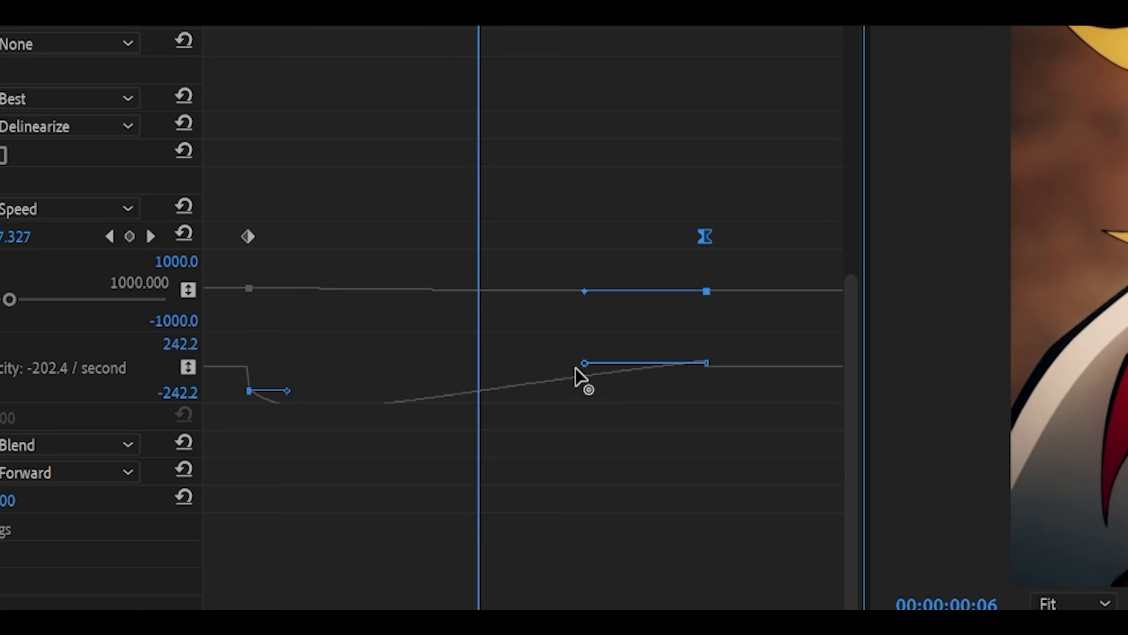
left_click_drag(576, 368, 506, 373)
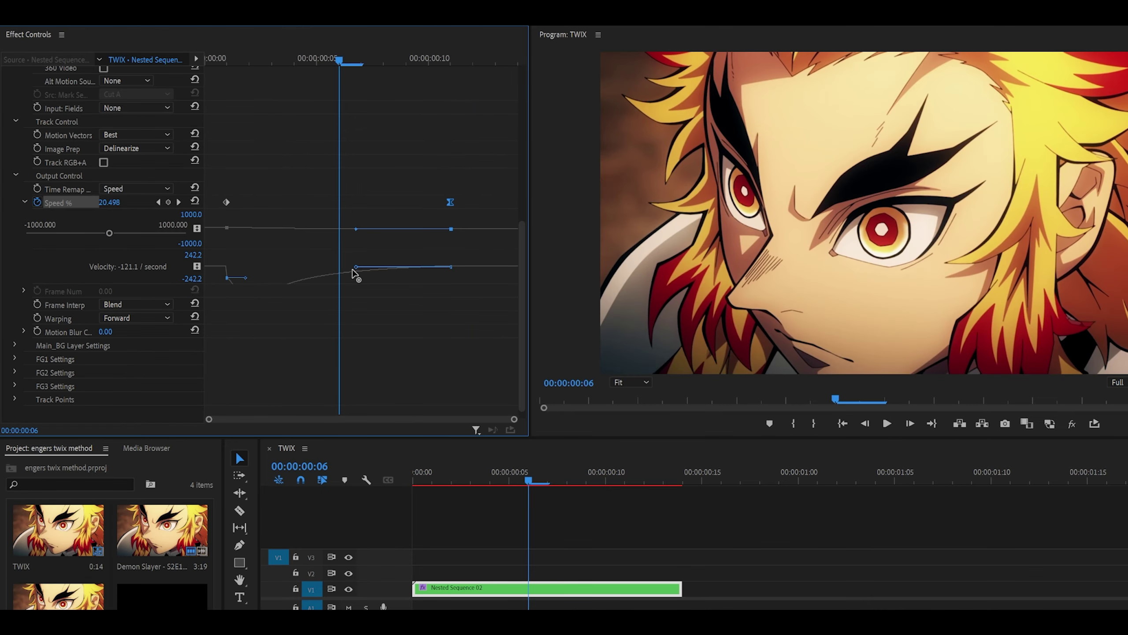
left_click_drag(352, 269, 313, 270)
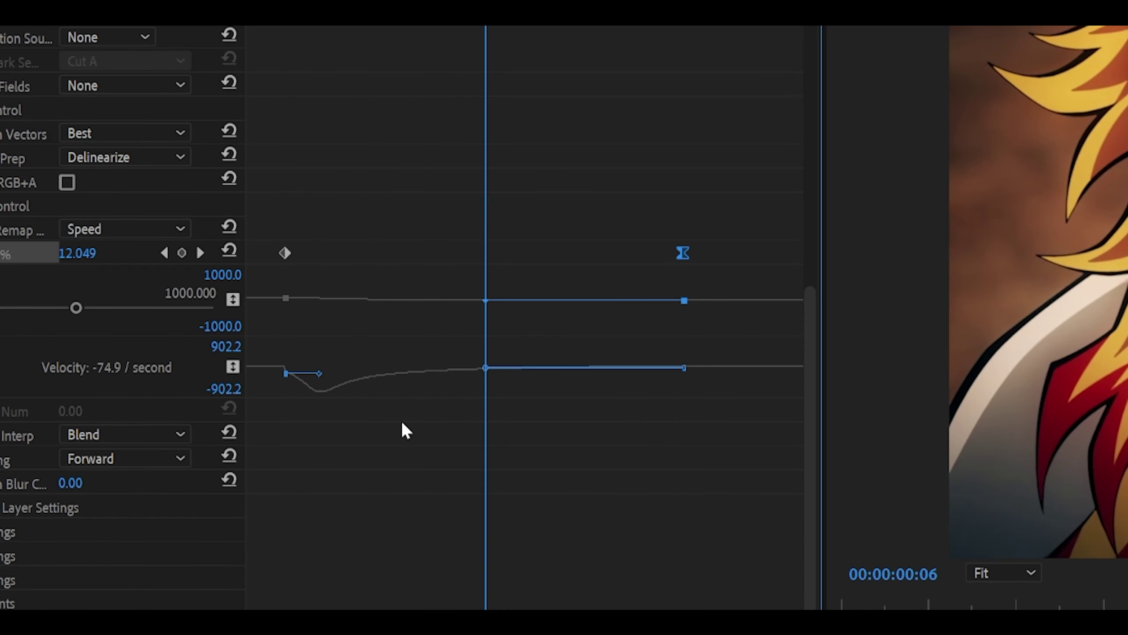
key("ctrl+z")
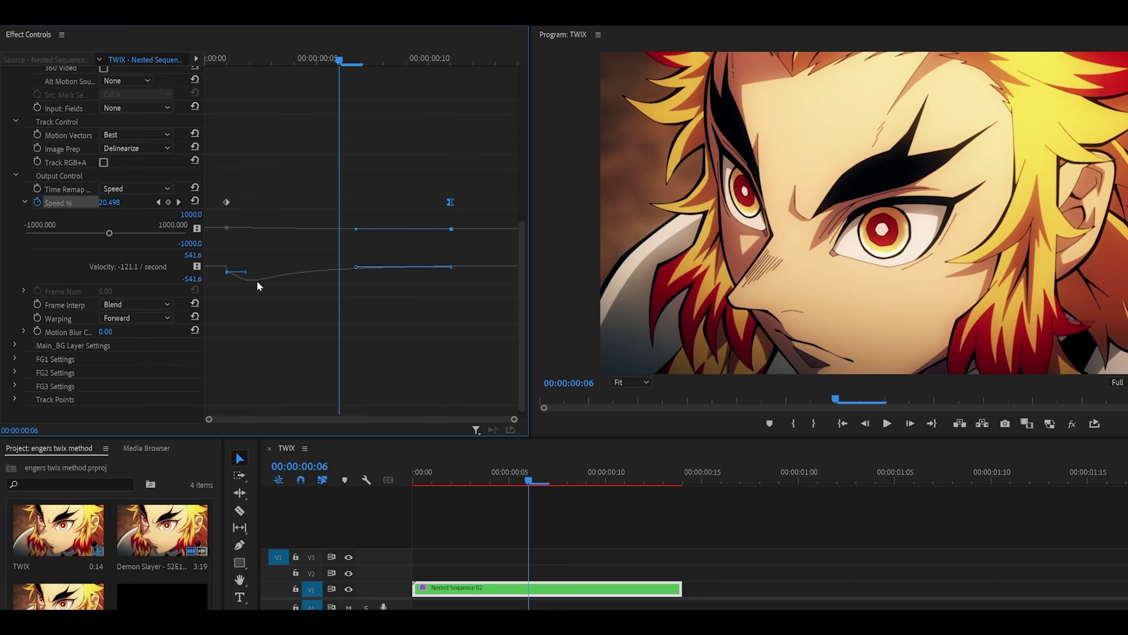
mouse_move(246, 272)
left_mouse_down()
mouse_move(244, 285)
mouse_move(235, 279)
left_mouse_up()
left_click(290, 163)
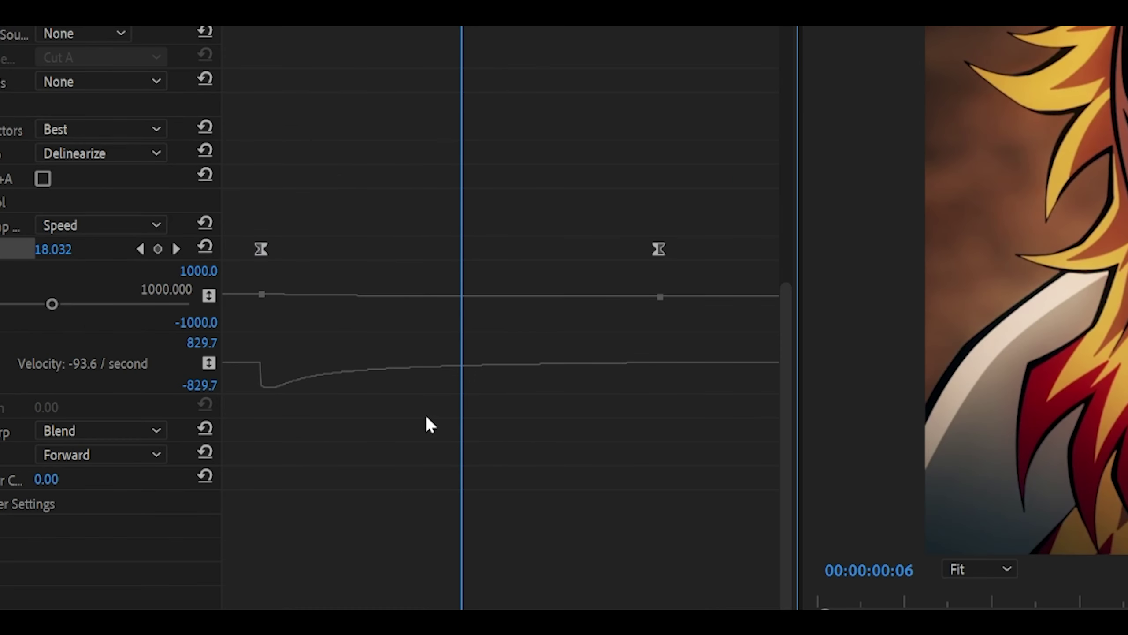
Add a Speed % keyframe of 100 at 00:00:00:00 and play the sequence.
left_click_drag(545, 79, 317, 77)
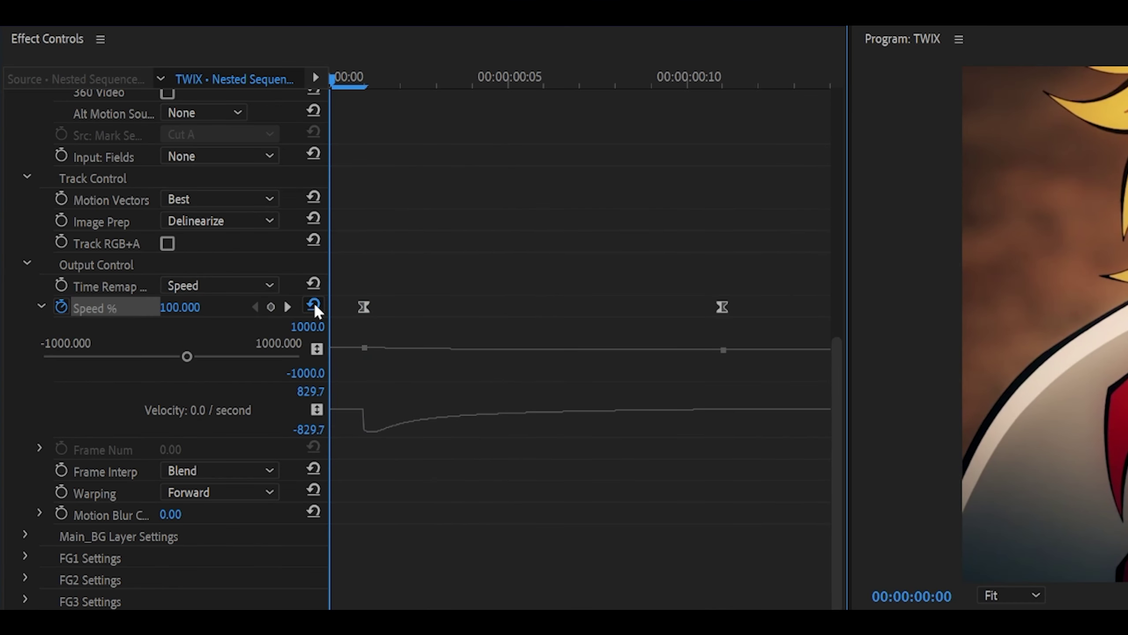
left_click(314, 305)
key("space")
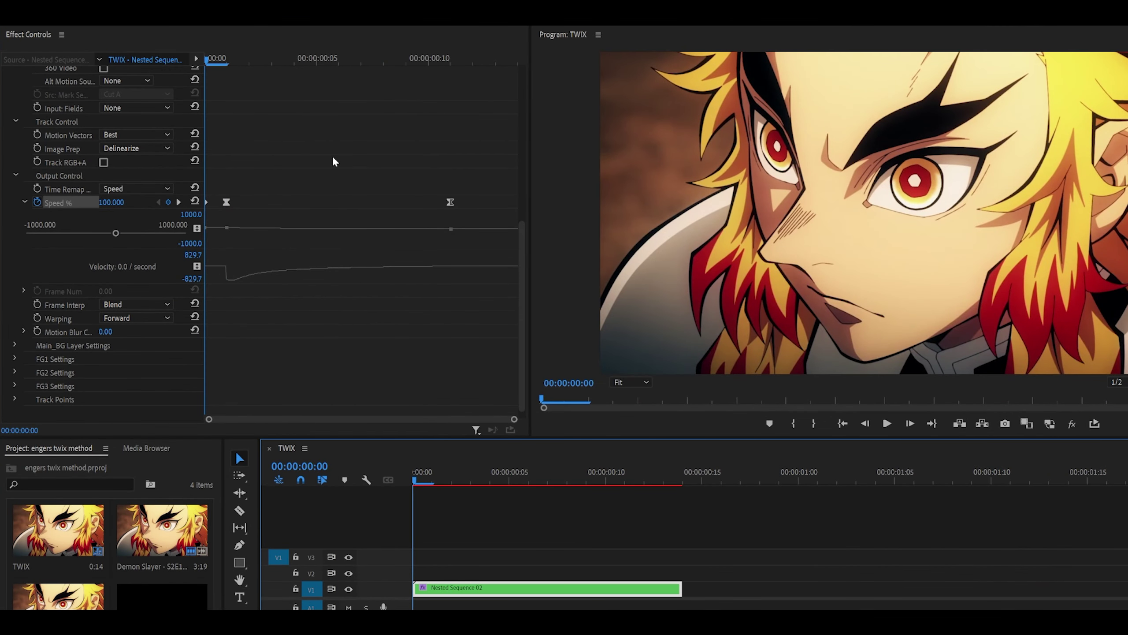
Try a lower Speed % on the keyframe at 00:00:00:01 and play the sequence.
left_click(117, 201)
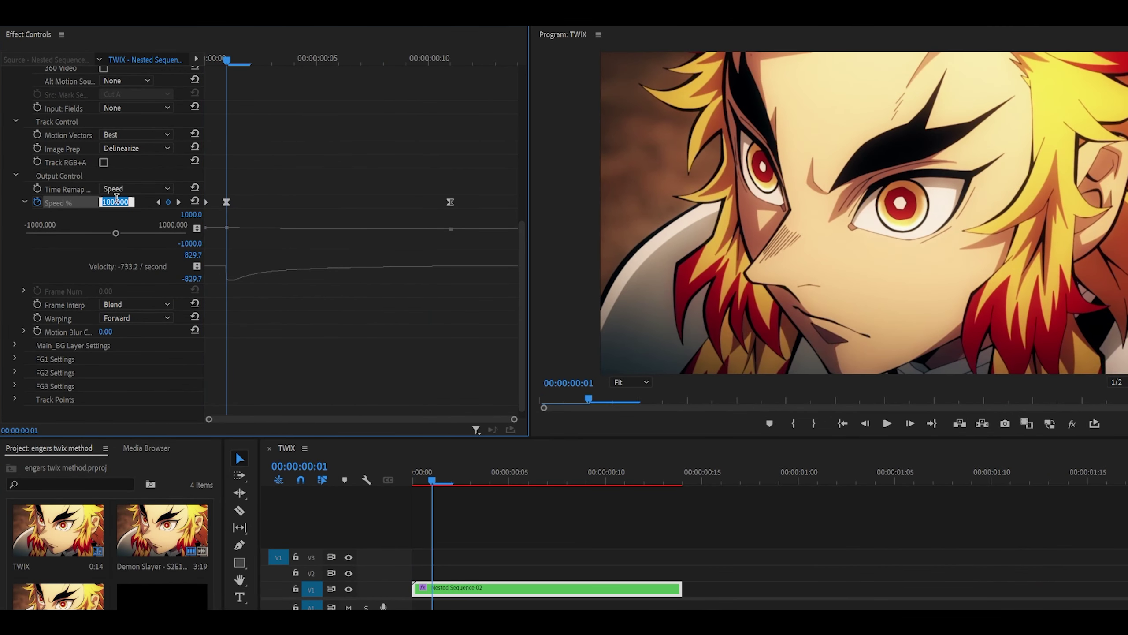
type("59")
left_click(431, 476)
key("space")
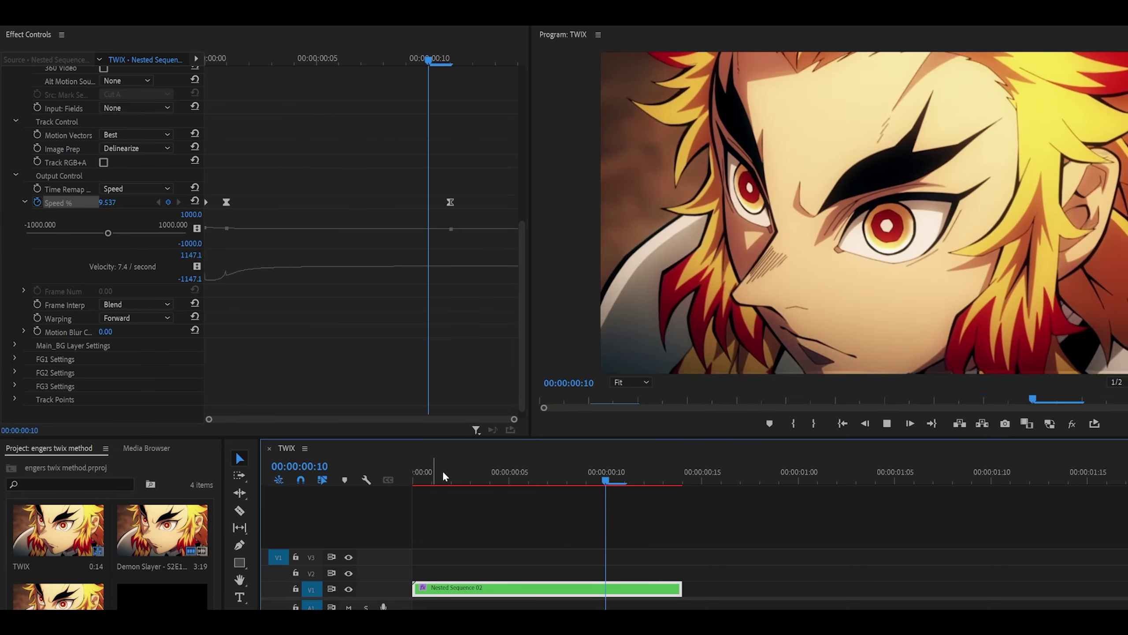
Set the Speed % keyframe at 00:00:00:01 to 75.
left_click(428, 472)
left_click(430, 474)
left_click(112, 202)
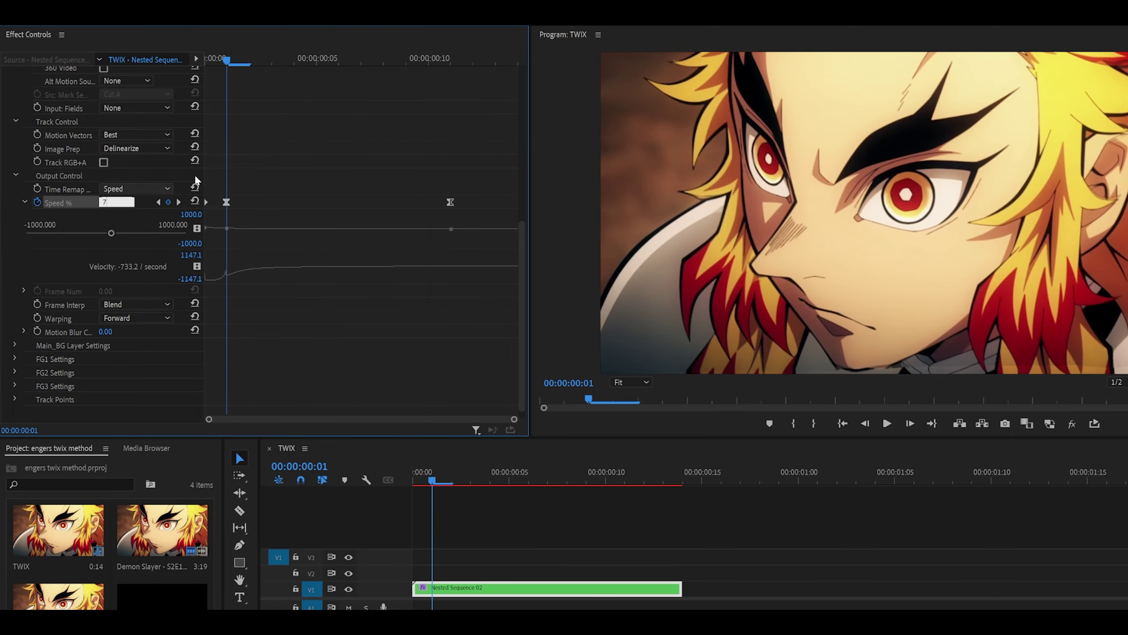
type("75")
key("Return")
Play back the speed ramp and extend the nested clip's end in TWIX to a length of about 1:11.
key("space")
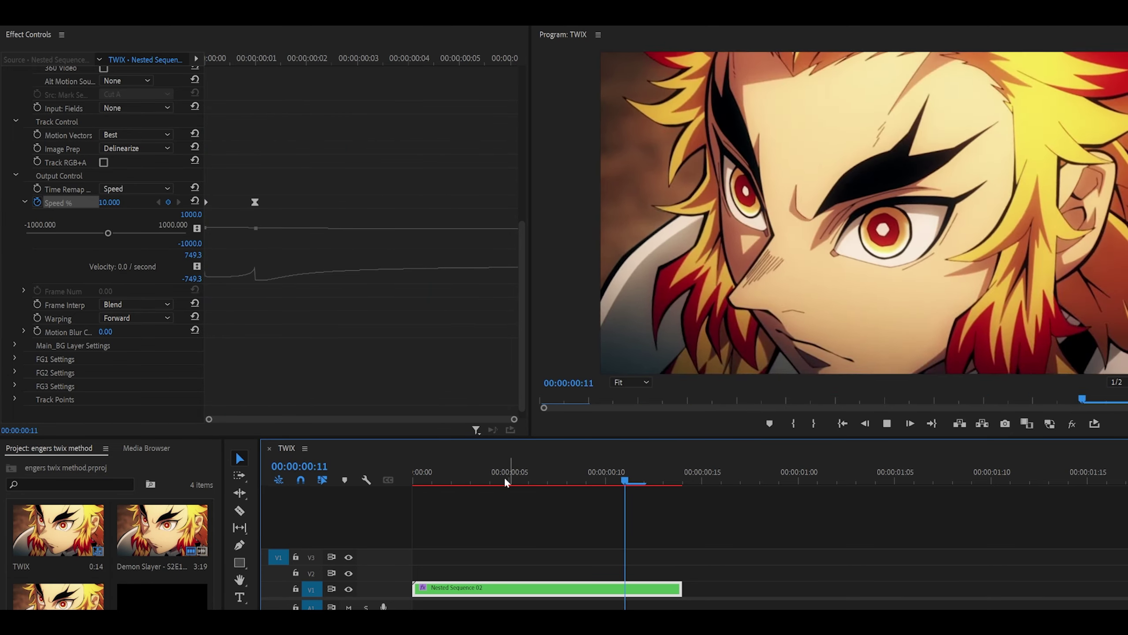
left_click(415, 478)
left_click_drag(682, 587, 1007, 585)
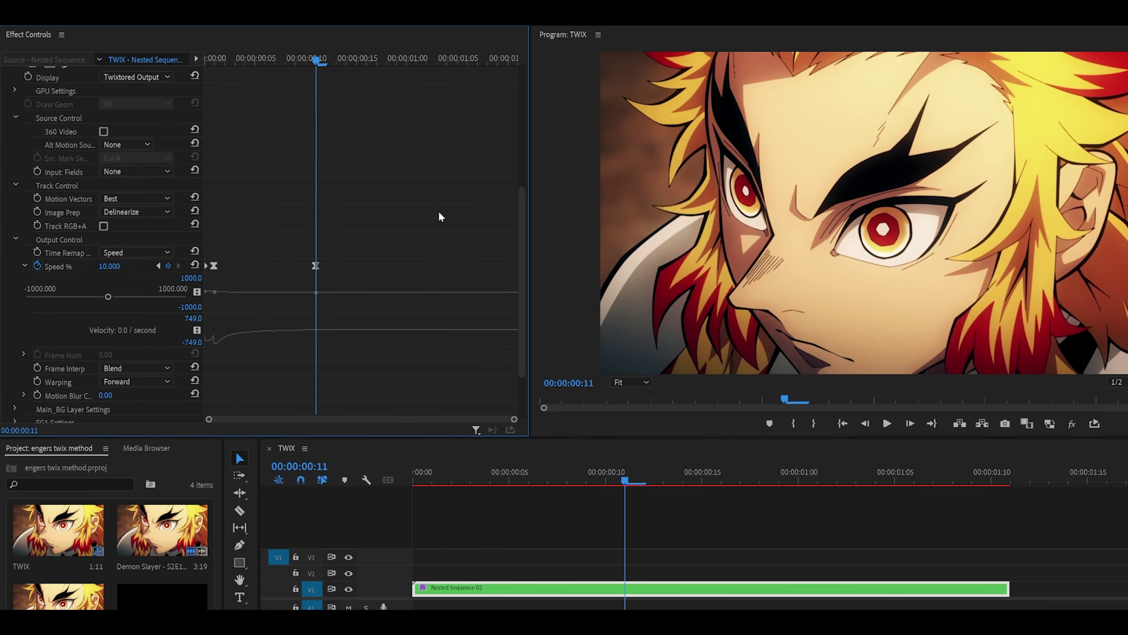
Add a Speed % keyframe of 2 at 00:00:00:17 and apply Ease In to it.
key("shift+Right")
key("Right")
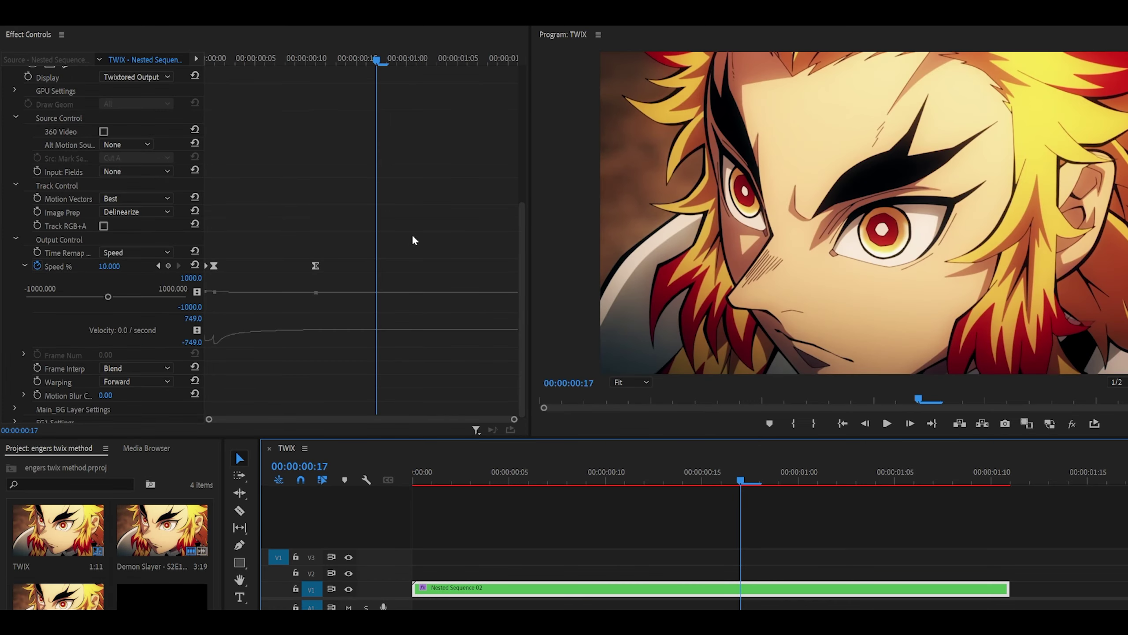
key("Left")
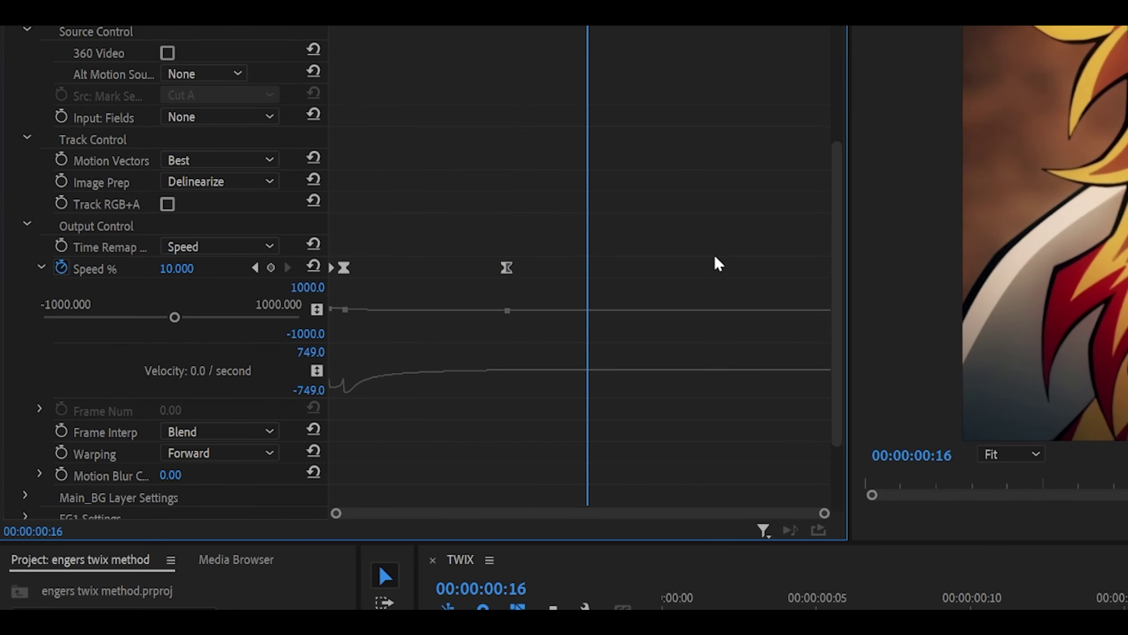
key("Right")
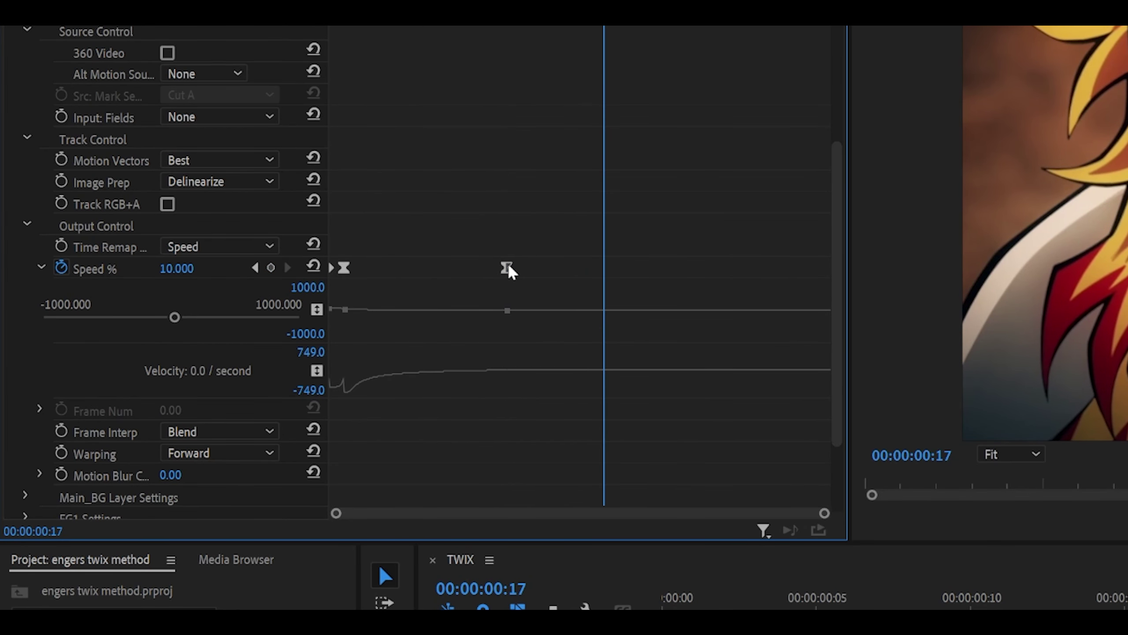
left_click(204, 268)
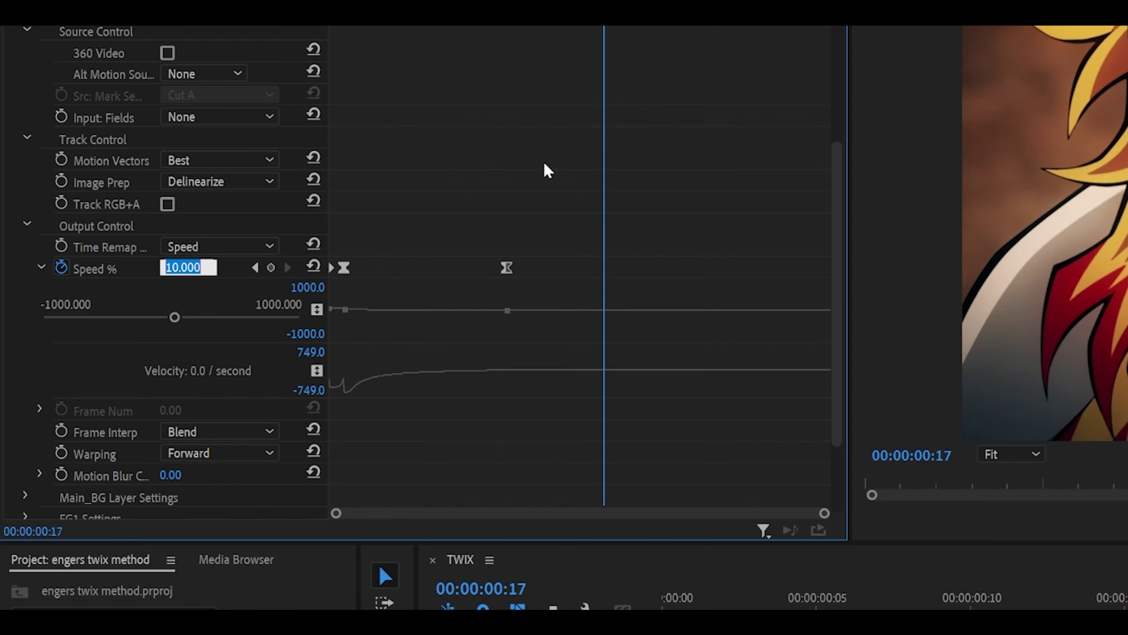
type("2")
key("Return")
right_click(603, 269)
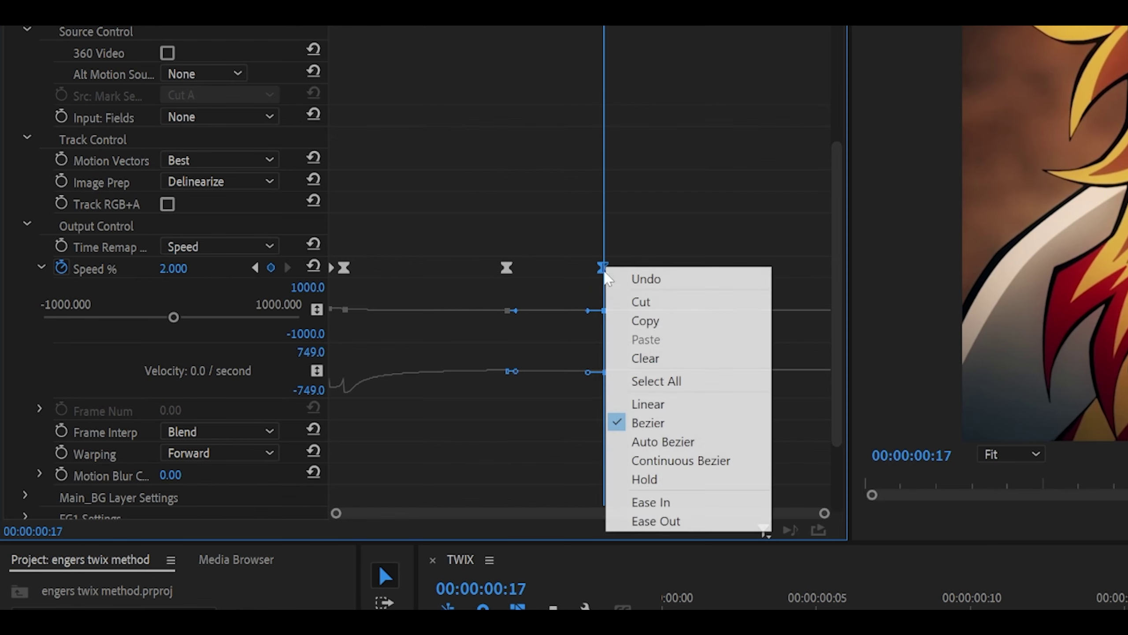
left_click(649, 502)
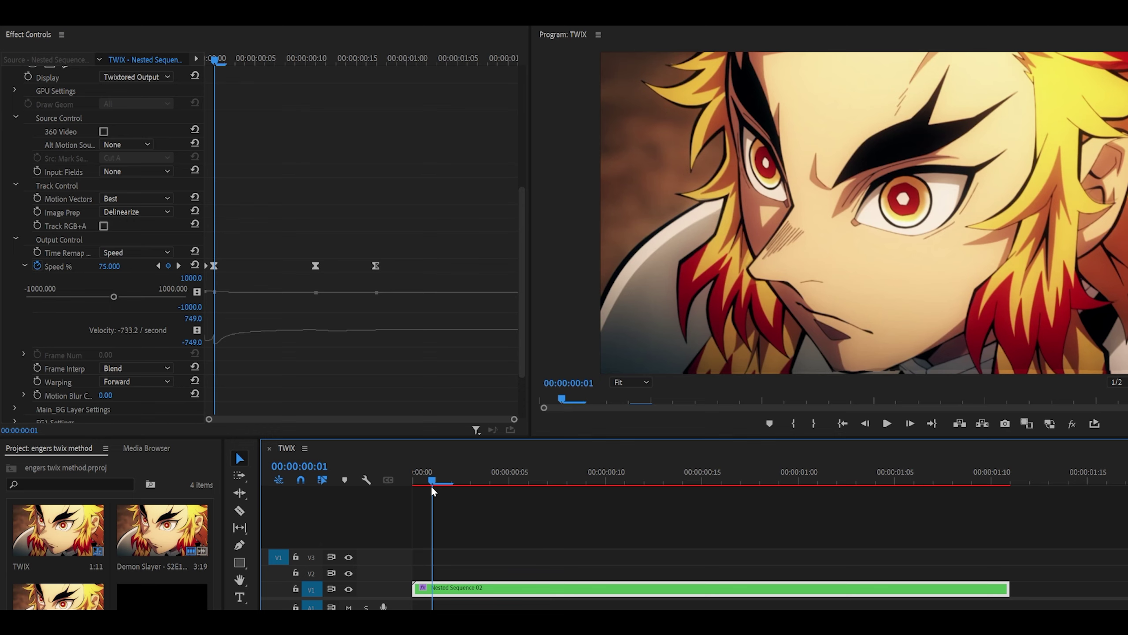
Scrub and play through TWIX to review the slowdown, returning to the sequence start.
left_click_drag(433, 488, 765, 493)
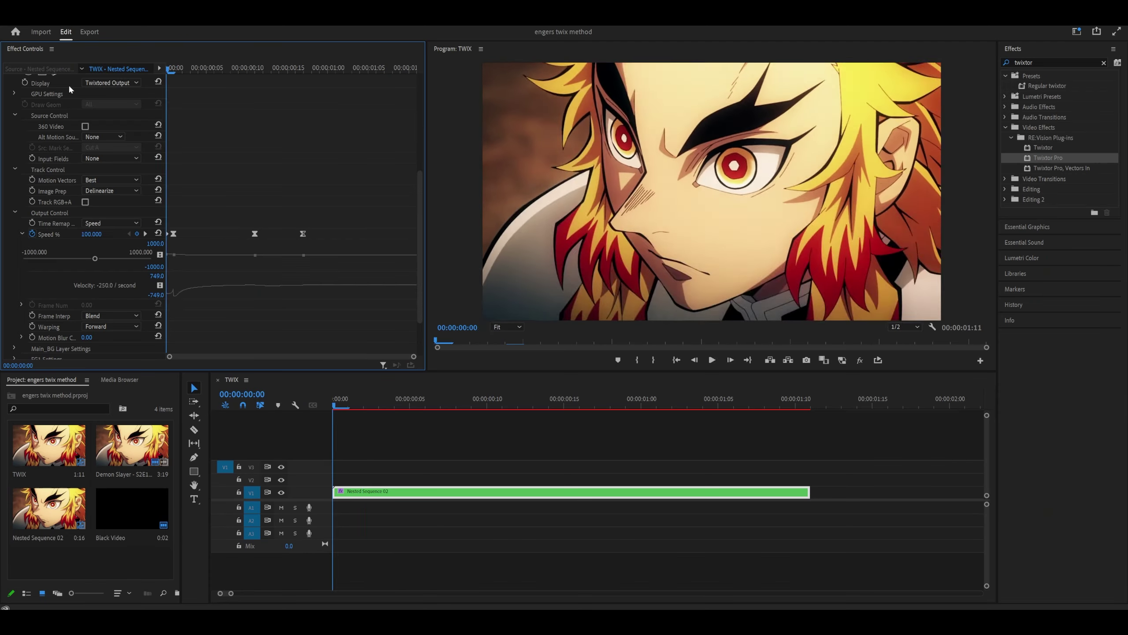
key("space")
left_click_drag(385, 405, 320, 422)
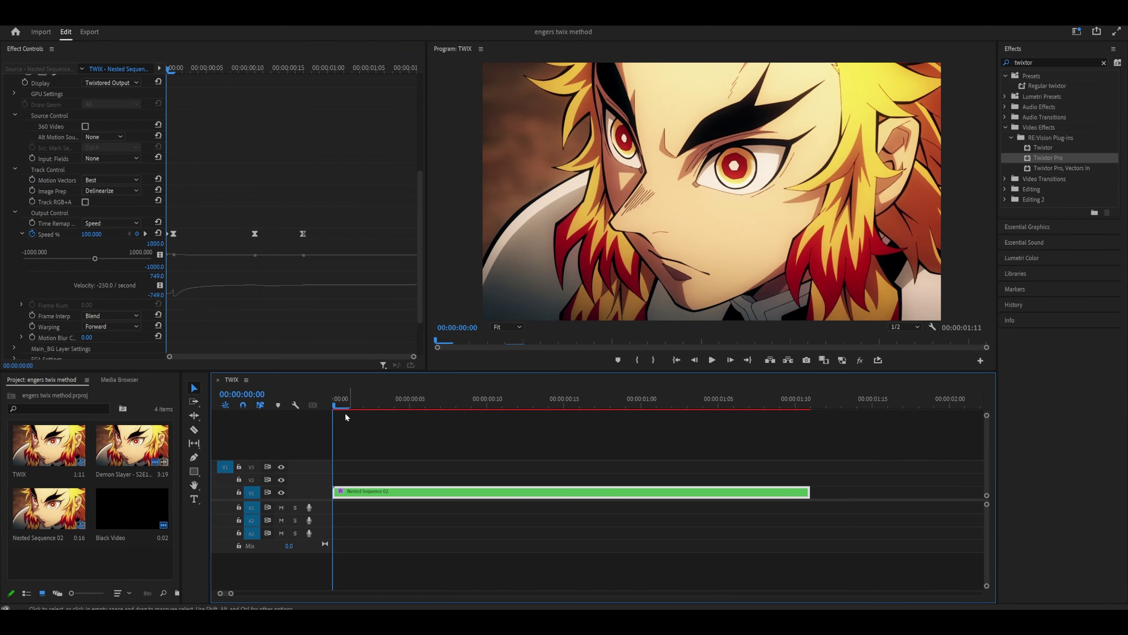
Step through the ramp's frames, move the Speed % keyframe at 00:00:00:11 back to 00:00:00:09 and replay the sequence.
left_click(263, 165)
key("Right")
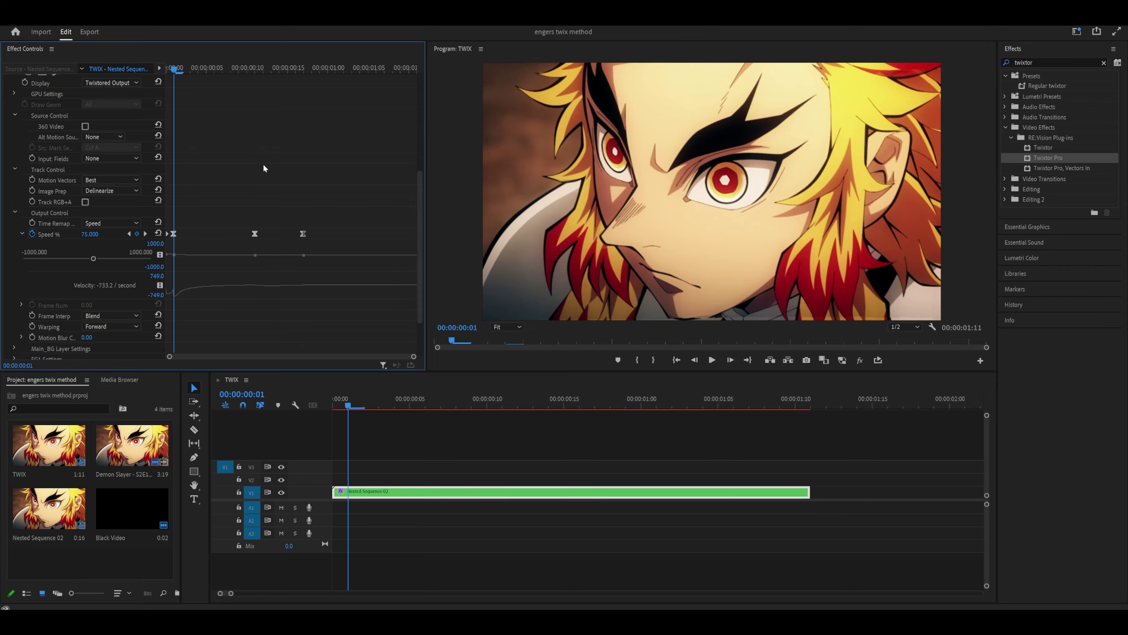
key("Right")
key("Right")
key("Right")
key("Right")
key("Right")
key("Right")
key("Right")
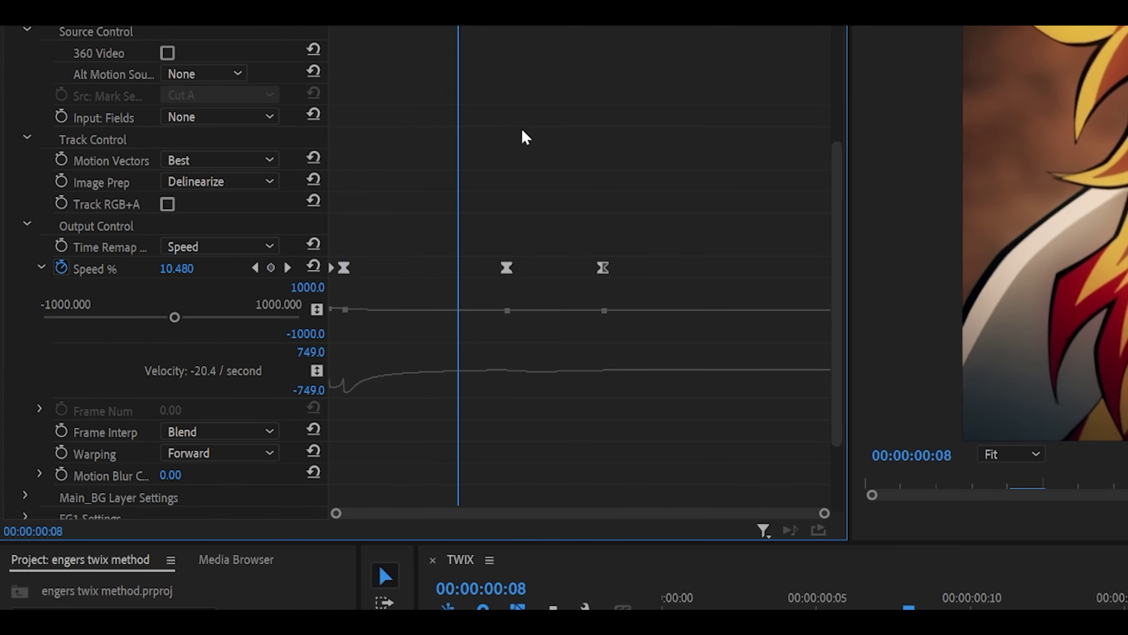
key("Right")
left_click_drag(507, 269, 477, 268)
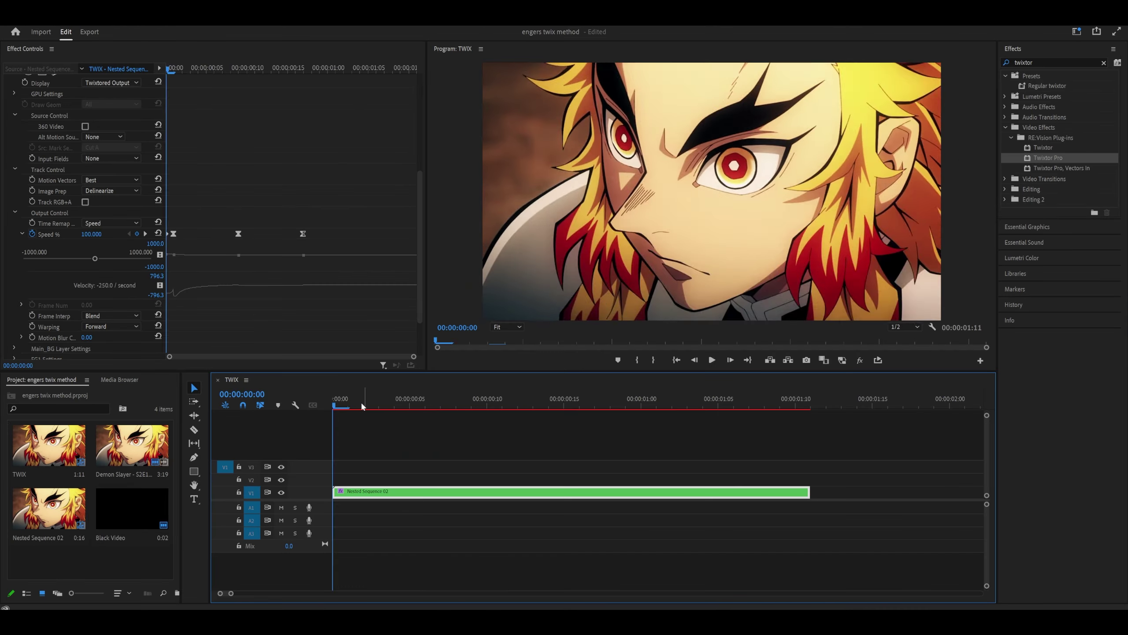
key("space")
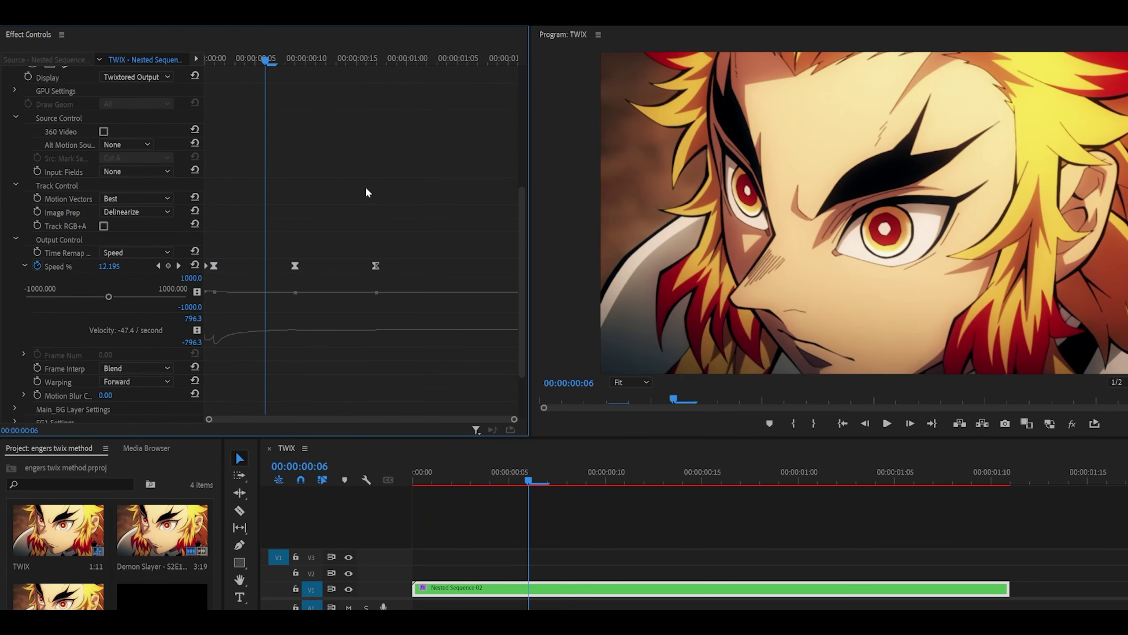
key("space")
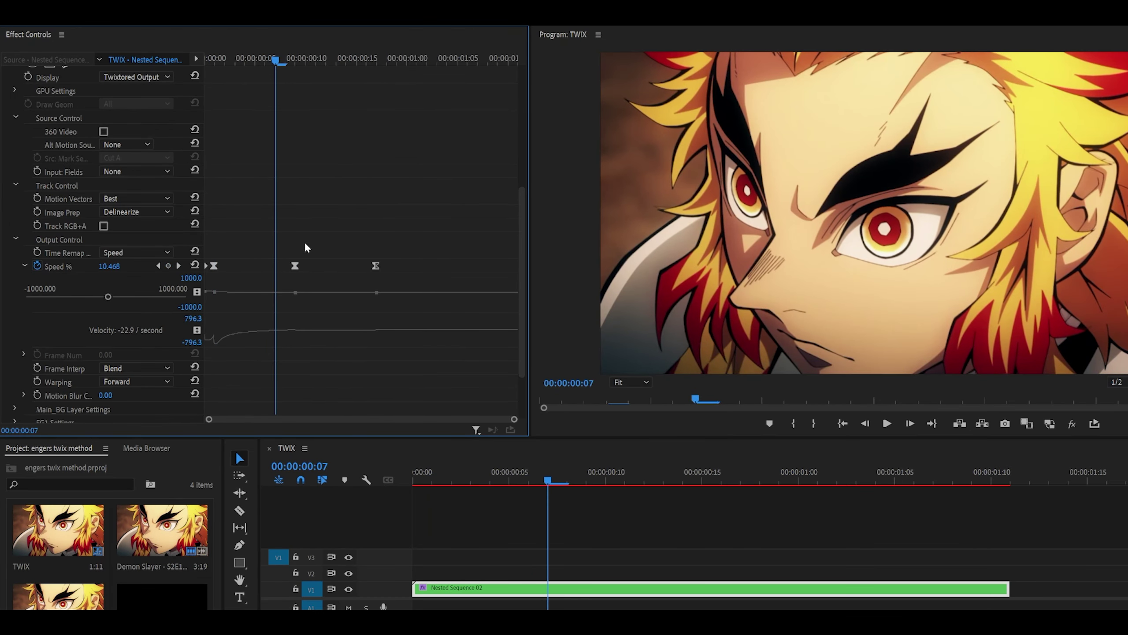
Move the Speed % keyframe at 00:00:00:09 back to 00:00:00:07 and replay the TWIX sequence.
left_click_drag(294, 266, 275, 266)
left_click(444, 476)
key("space")
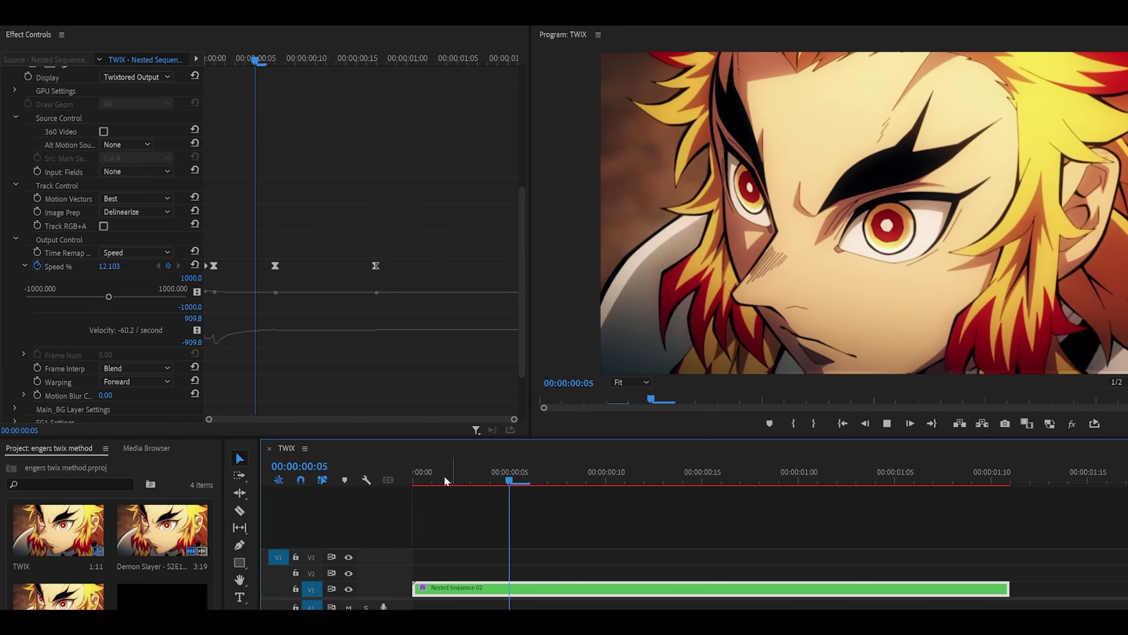
left_click_drag(445, 476, 519, 487)
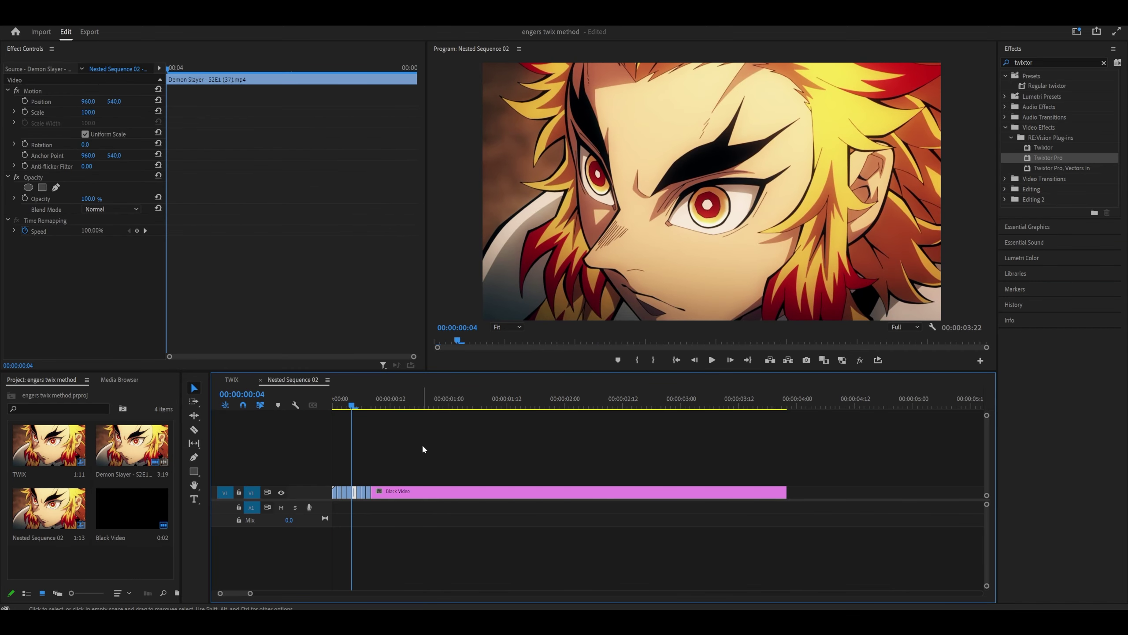
Step through the short opening clips of Nested Sequence 02 frame by frame and return to the TWIX sequence.
key("Left")
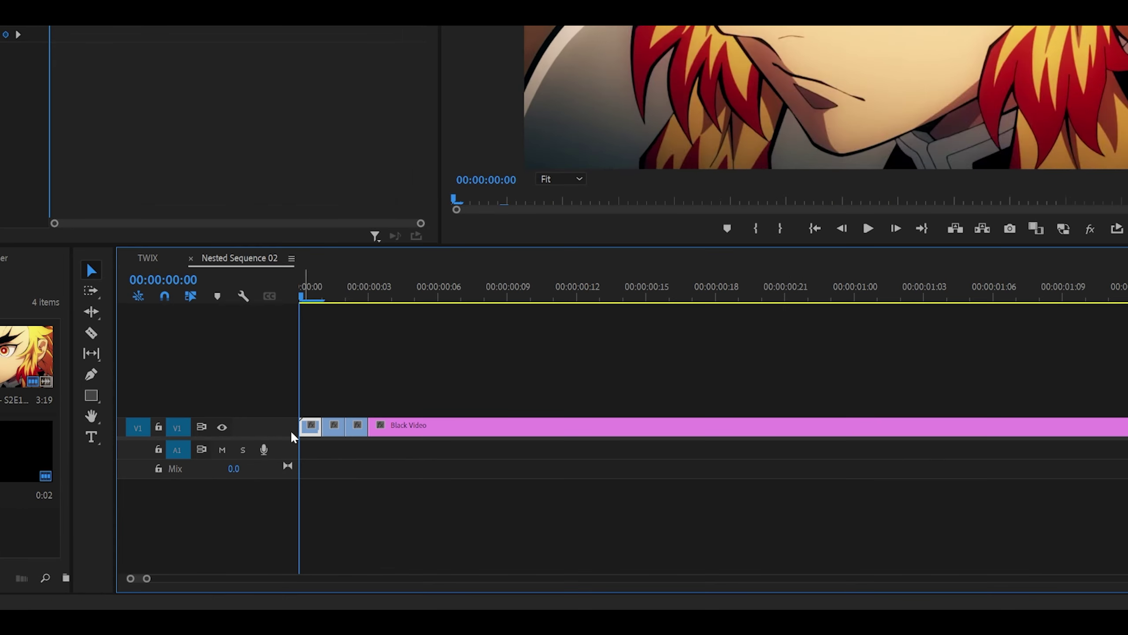
key("Right")
key("Right")
key("Right")
key("Left")
key("Left")
key("Left")
left_click(190, 258)
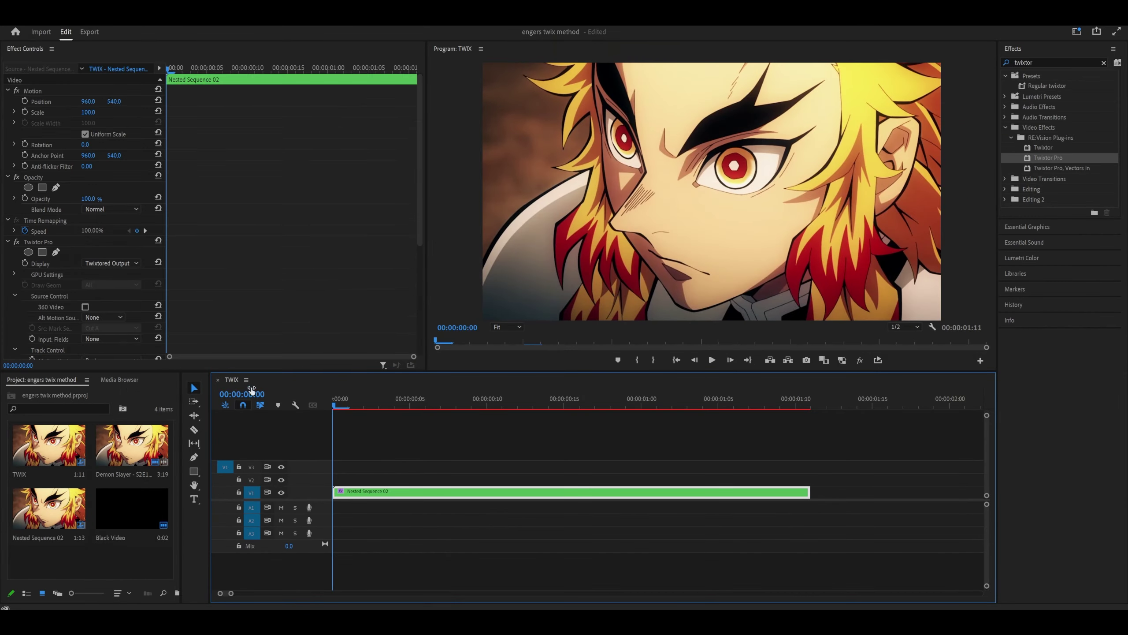
Play TWIX from the start and scrub over the ramp to check the slowdown.
scroll(328, 240, "down", 5)
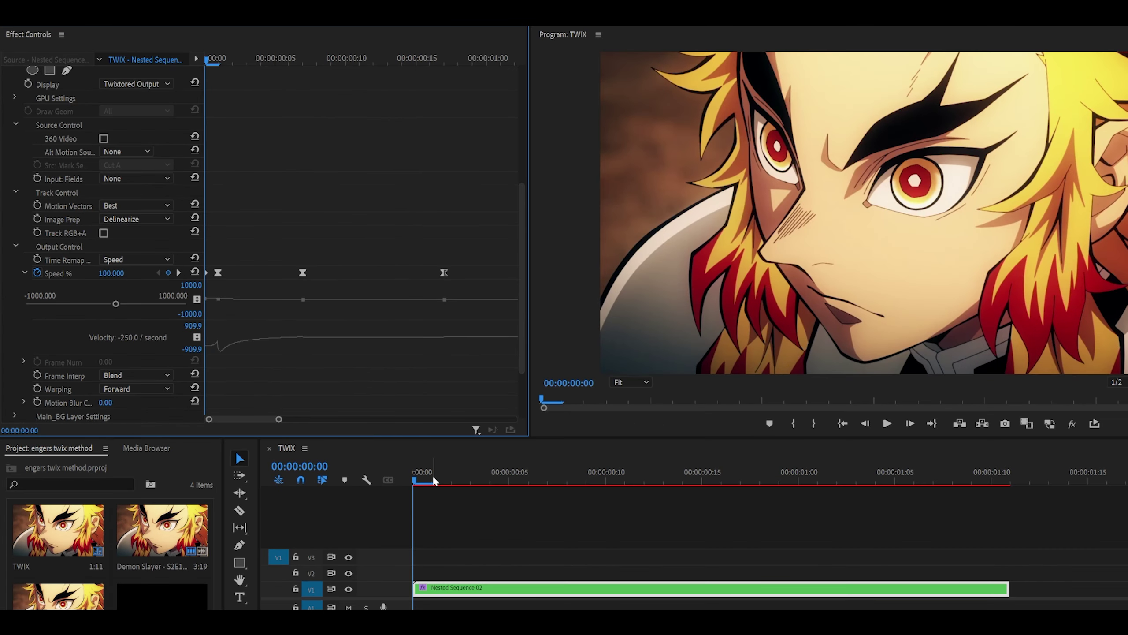
key("space")
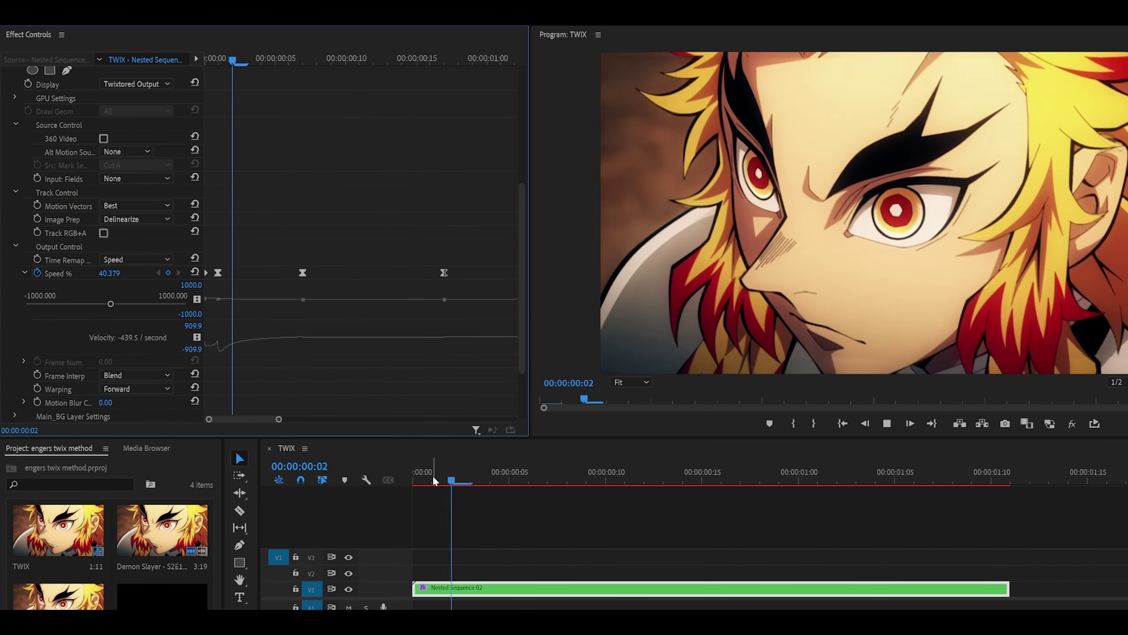
left_click(465, 483)
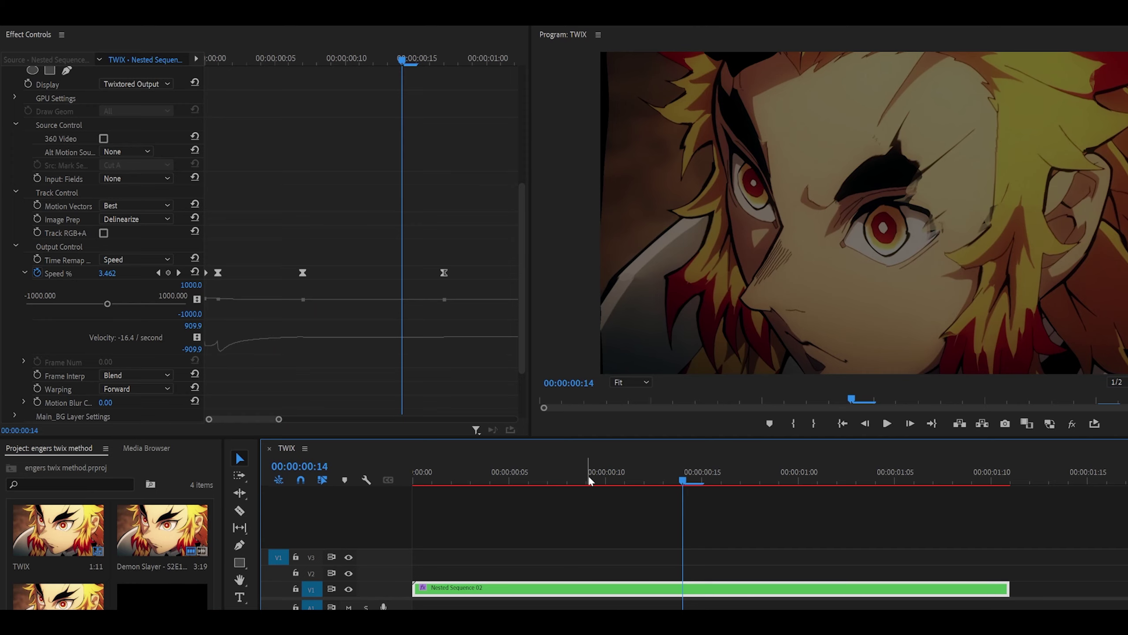
left_click_drag(588, 479, 307, 479)
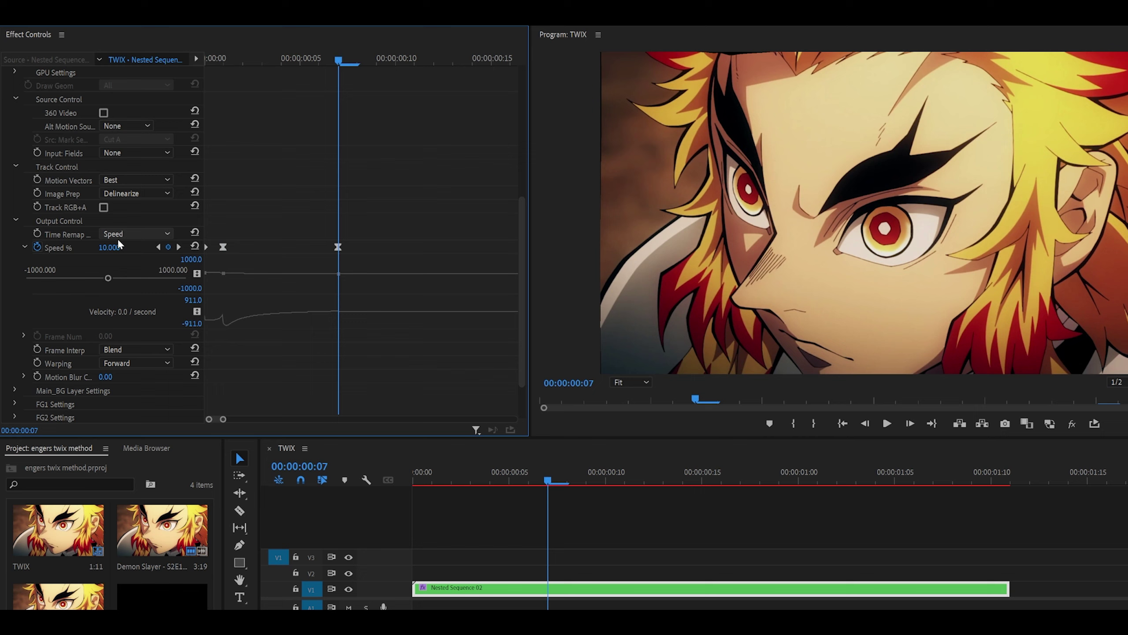
Set the Speed % keyframe at 00:00:00:07 to 5 and delete the last Speed % keyframe at 00:00:00:17.
left_click(117, 247)
type("5")
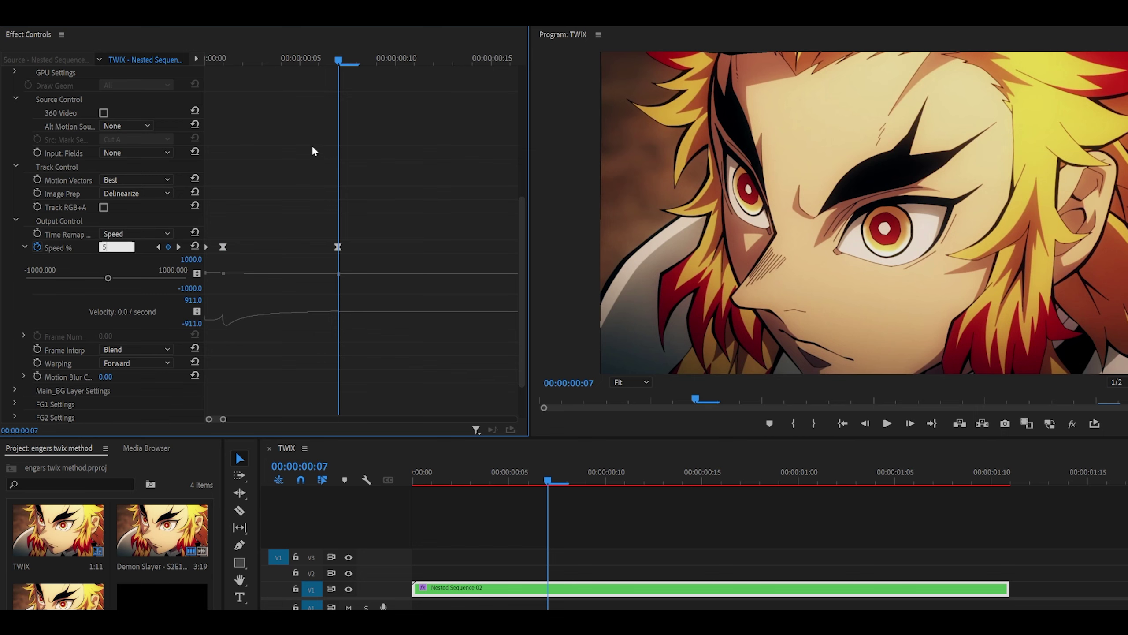
key("Return")
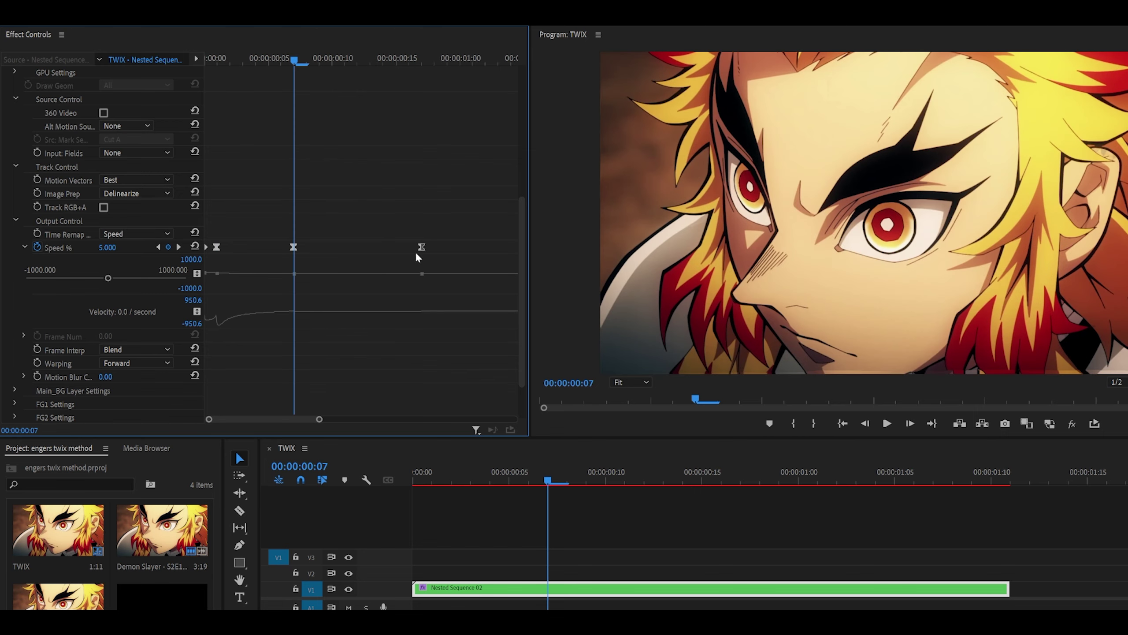
right_click(421, 246)
left_click(443, 265)
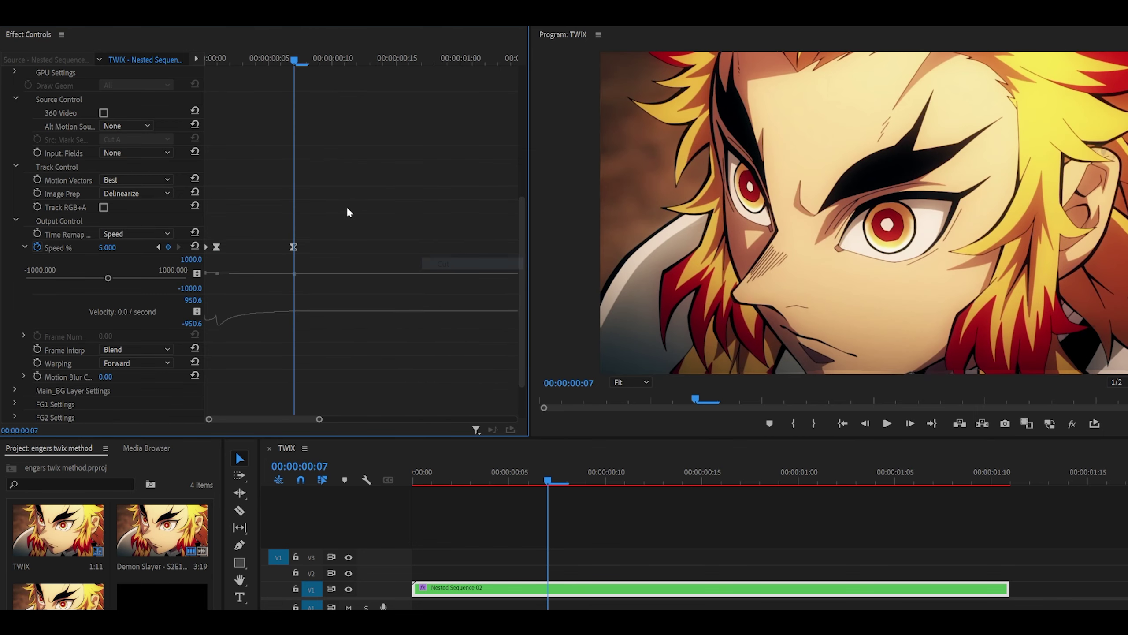
Play and scrub TWIX repeatedly to examine the motion before and after the 5% keyframe.
left_click_drag(455, 488, 434, 487)
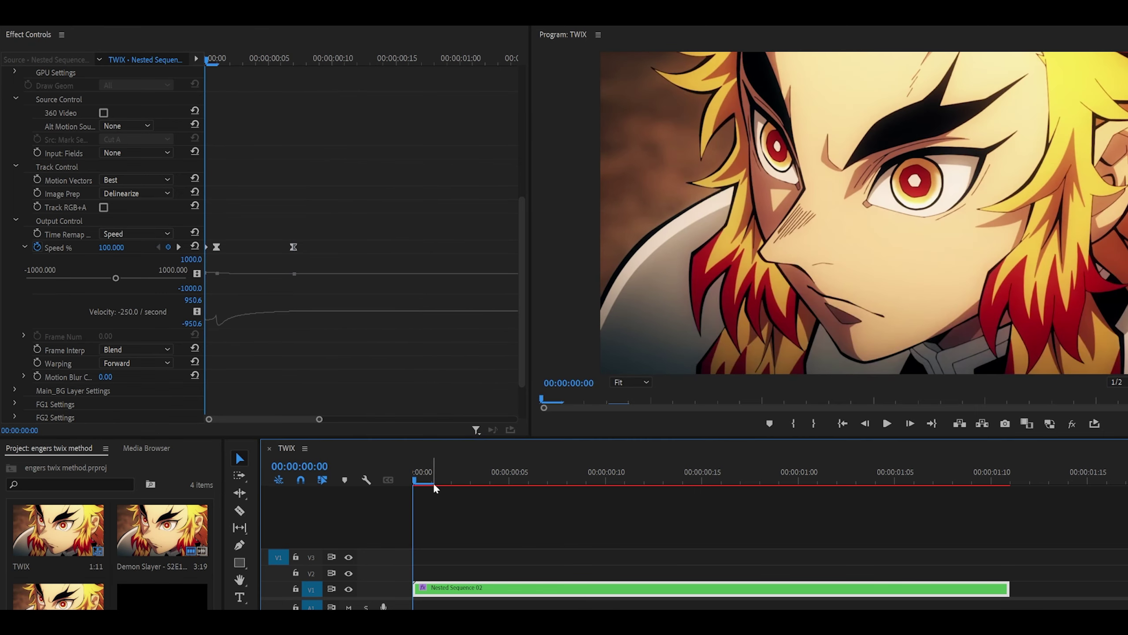
key("space")
left_click(450, 489)
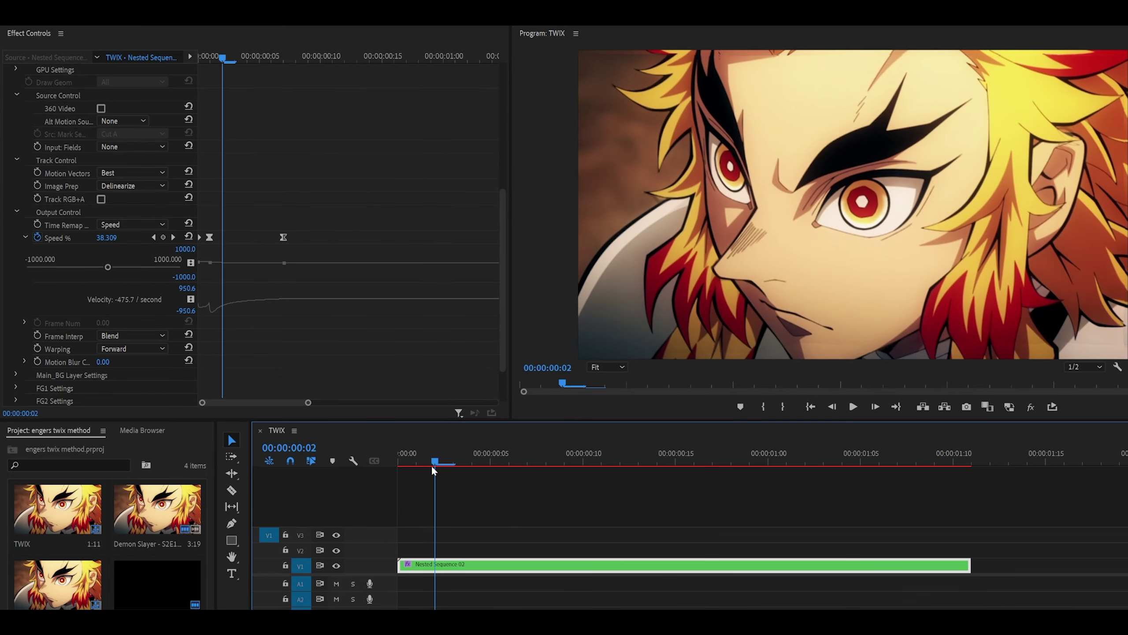
left_click_drag(432, 466, 570, 490)
key("space")
left_click(453, 460)
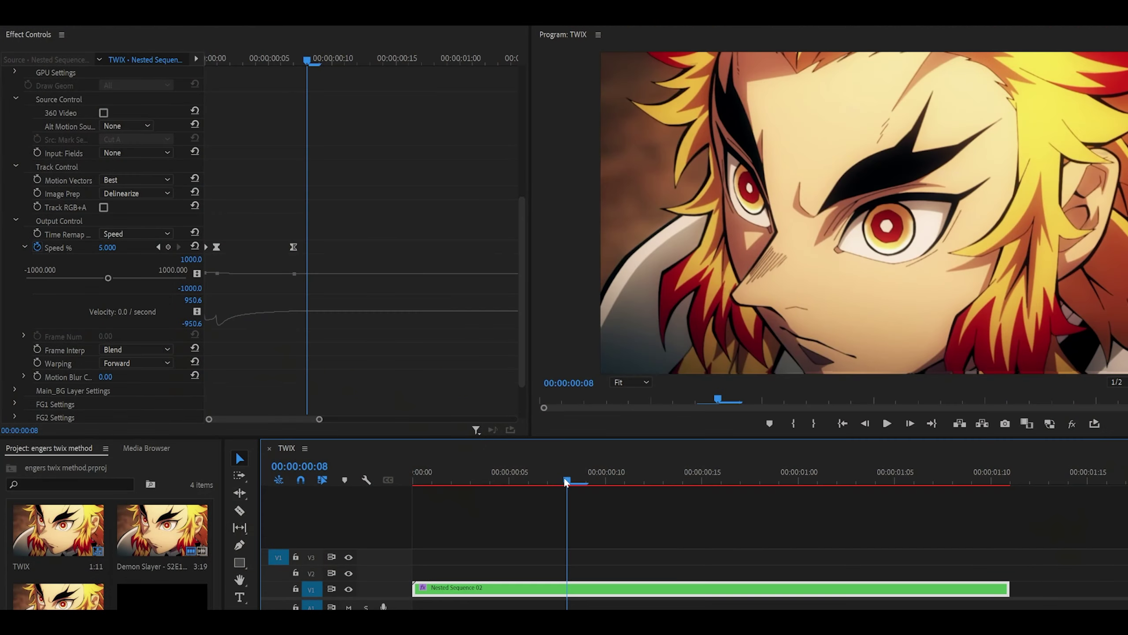
key("space")
left_click(572, 480)
key("space")
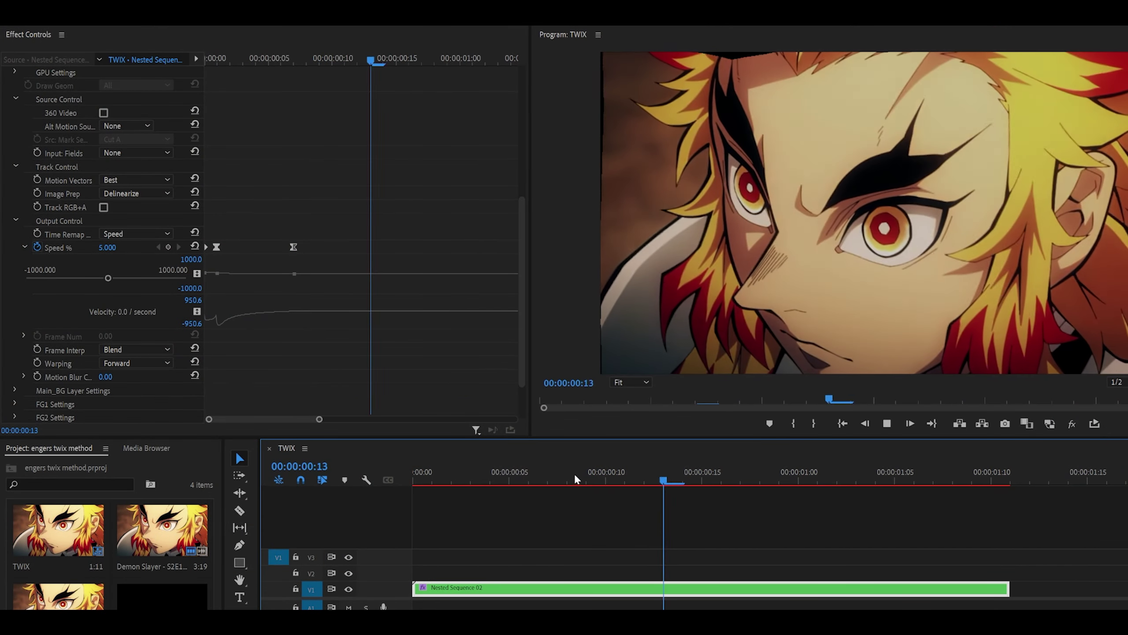
left_click_drag(613, 479, 839, 479)
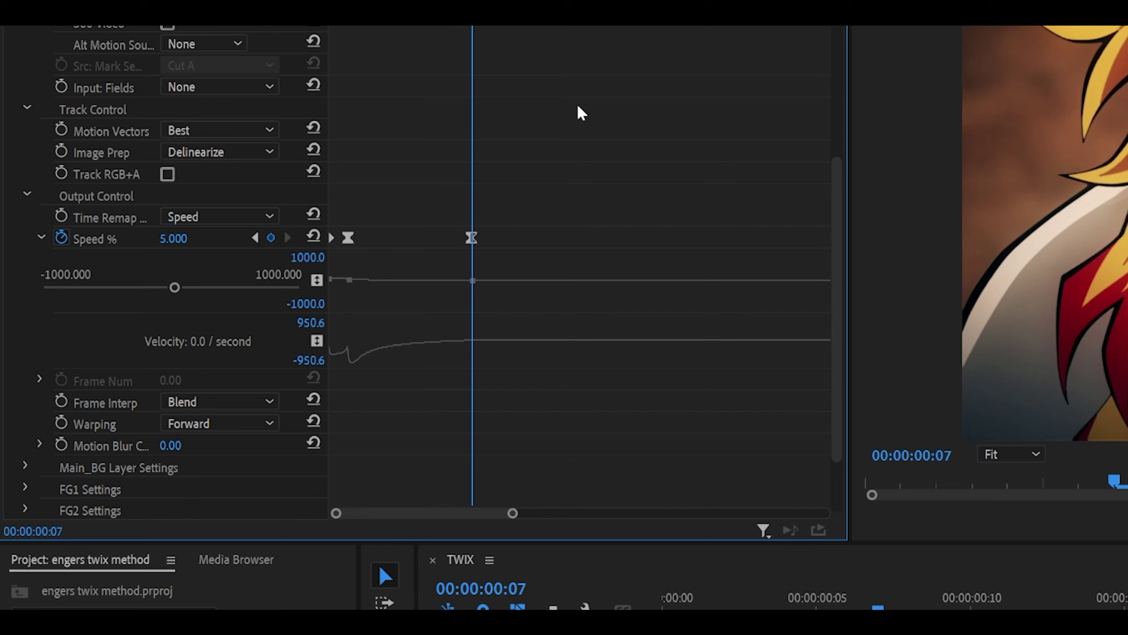
Add a Speed % keyframe of 1 at 00:00:00:13, after the 5% keyframe.
key("shift+Right")
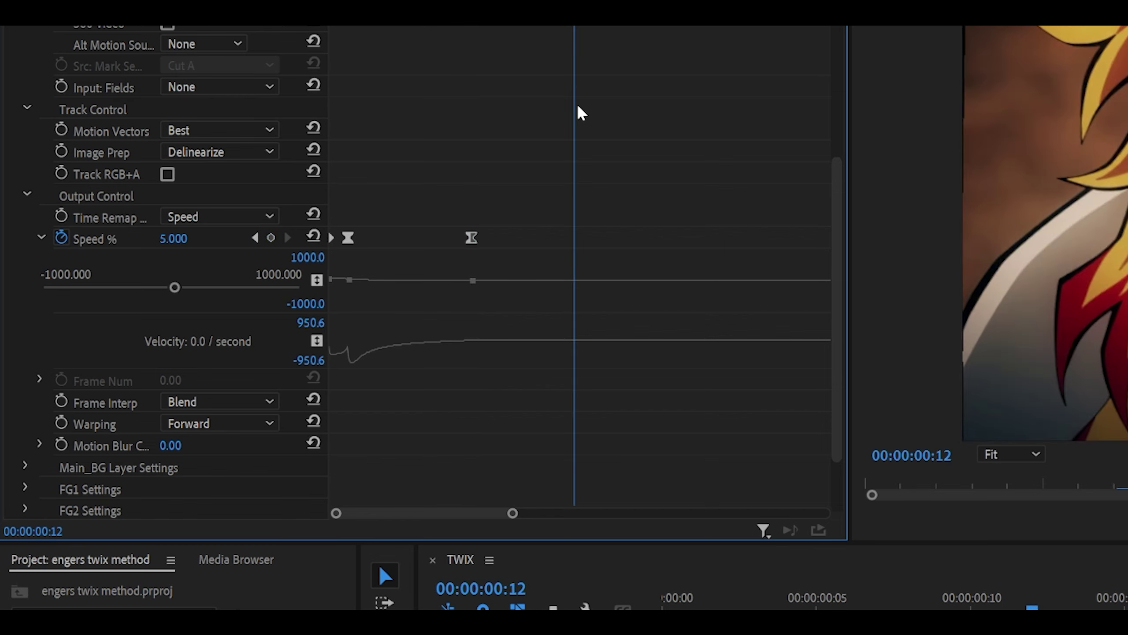
key("Right")
left_click(178, 239)
type("1")
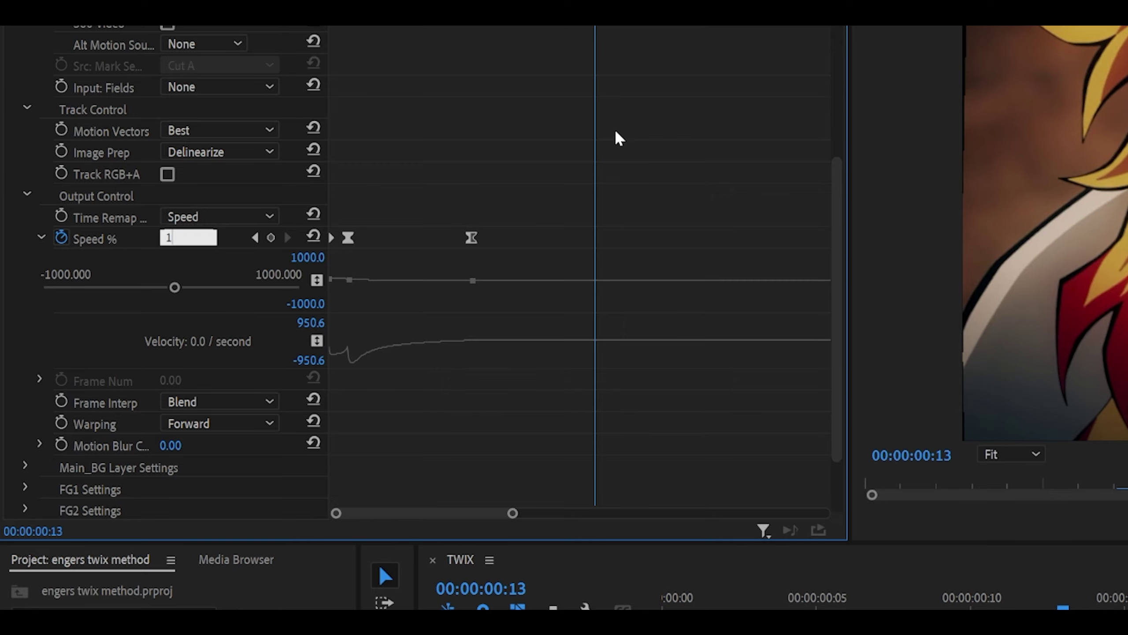
key("Return")
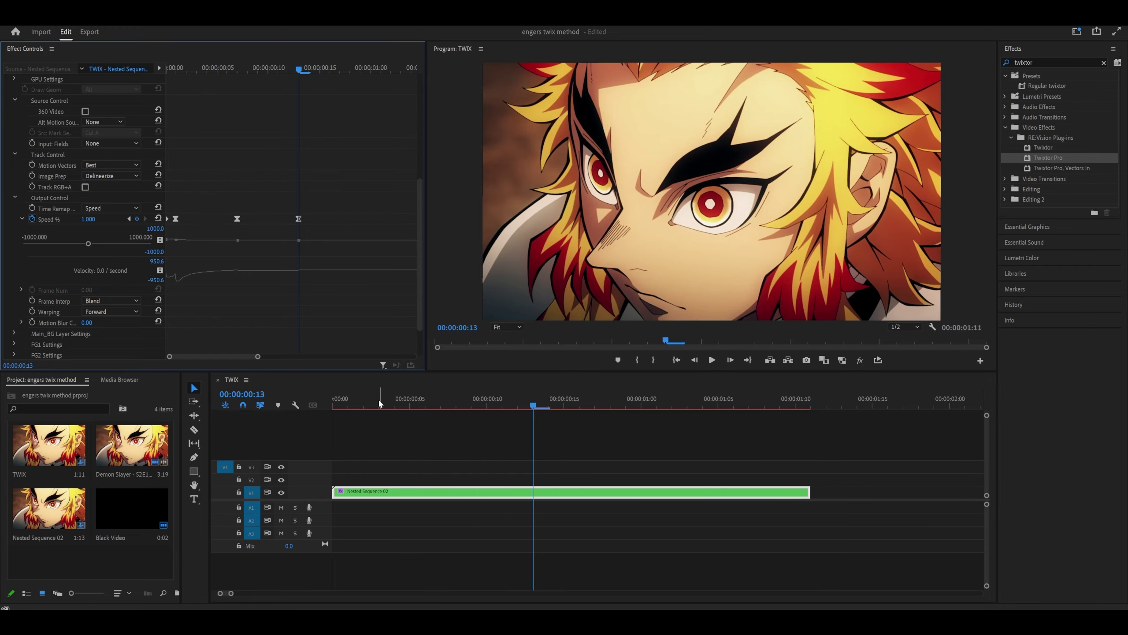
Play TWIX from the start and scrub through the slow section around the 1% keyframe.
left_click(340, 400)
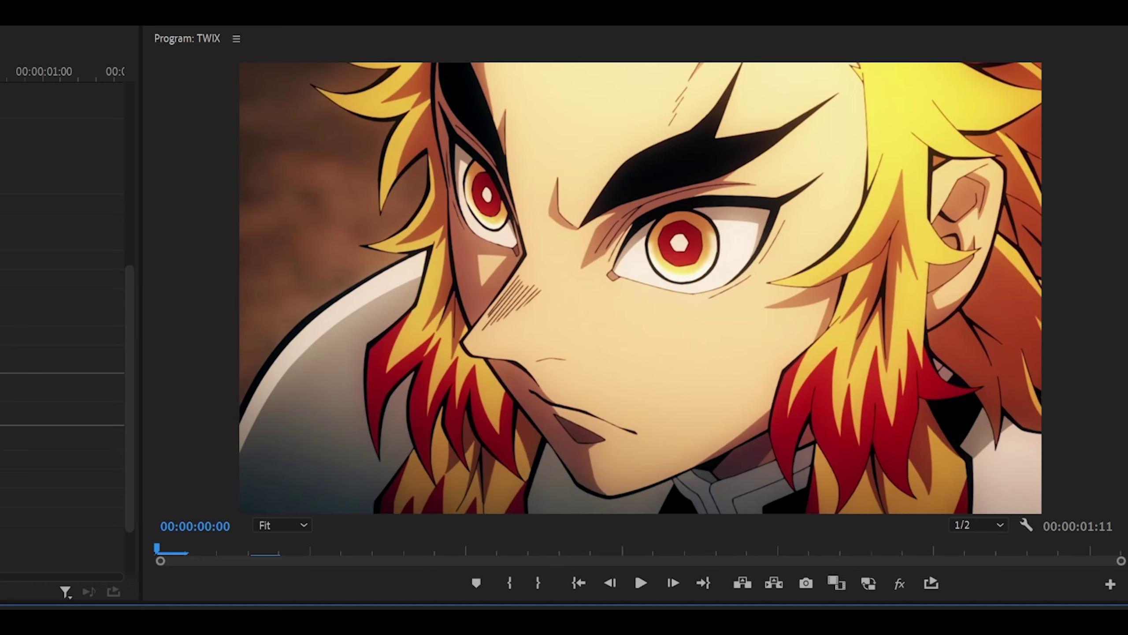
key("space")
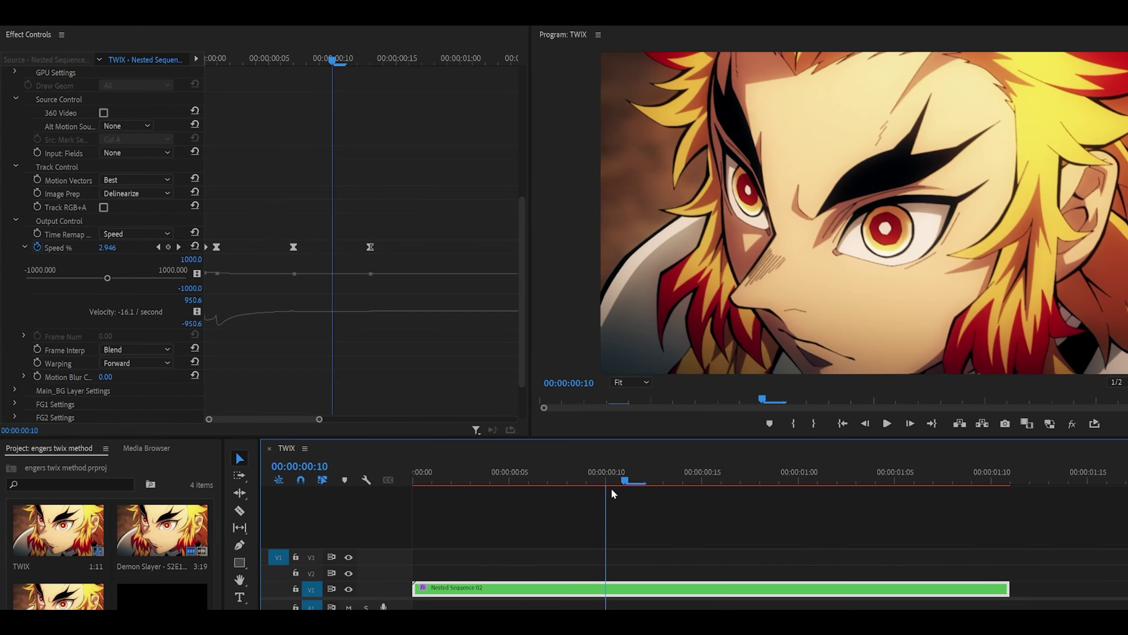
left_click_drag(611, 489, 753, 451)
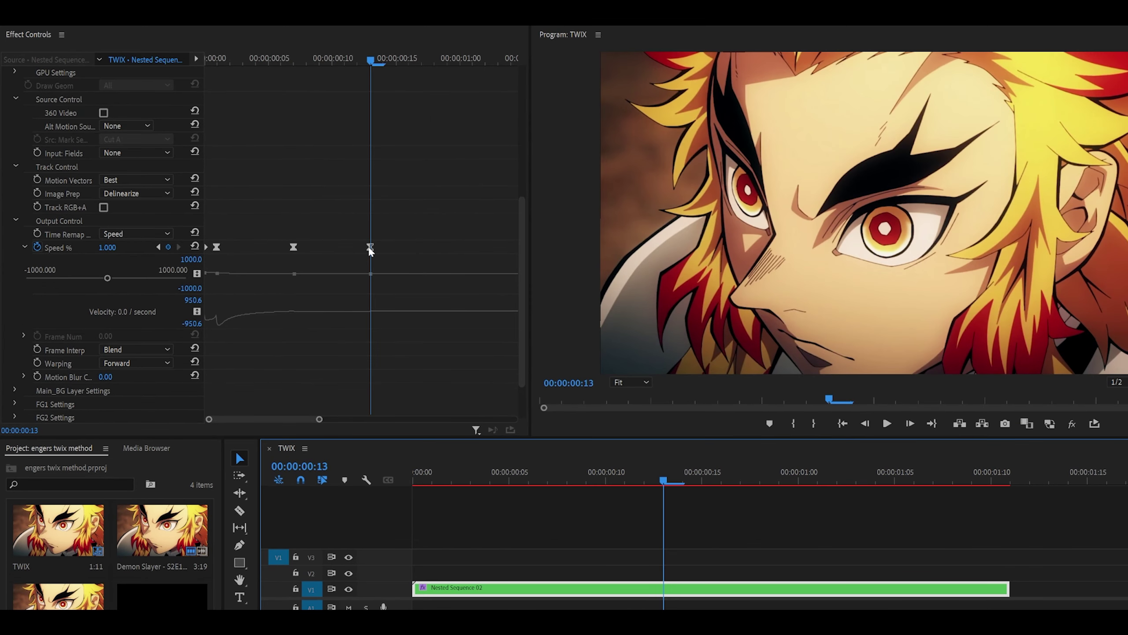
Try a Speed % value of 0.5 on the keyframe at 00:00:00:13.
left_click_drag(371, 250, 434, 252)
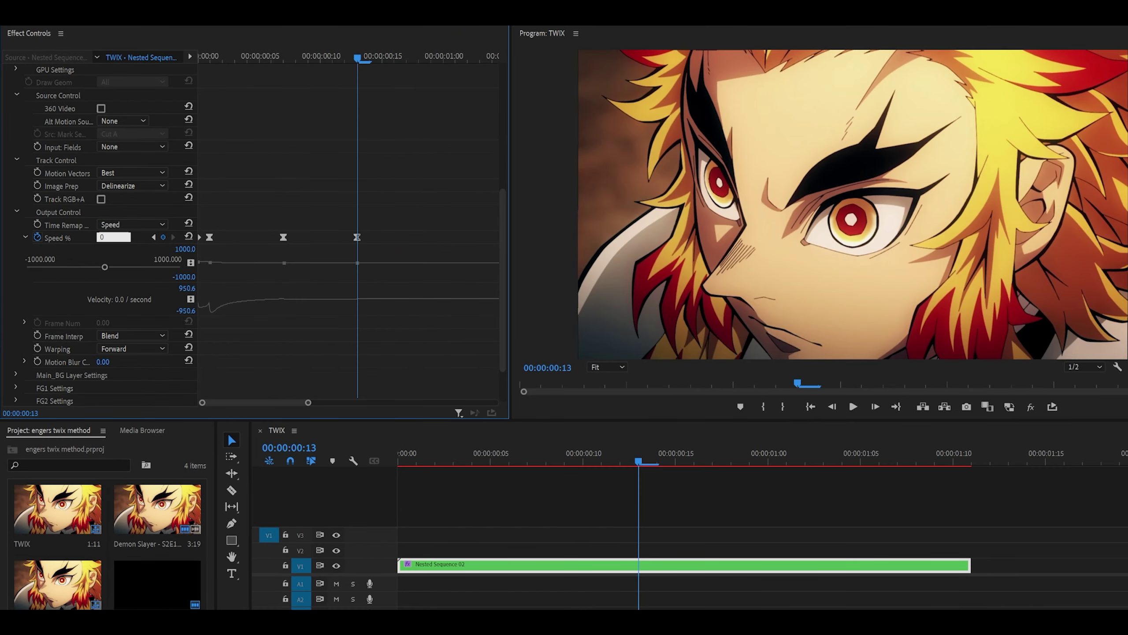
key("Return")
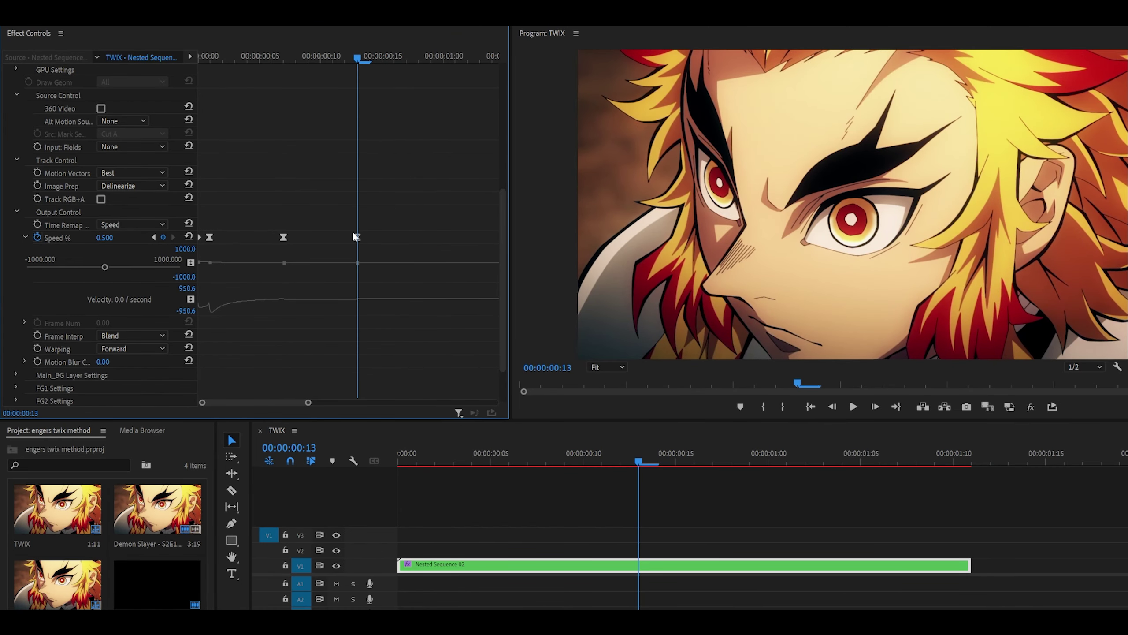
left_click_drag(355, 236, 406, 237)
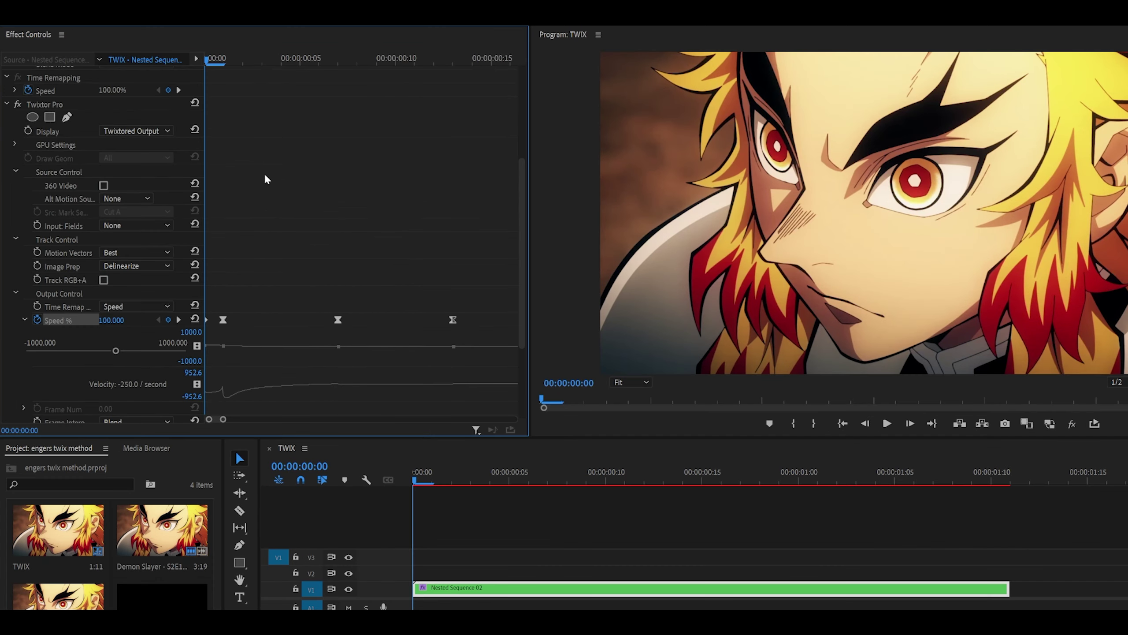
At 00:00:00:04, set Twixtor Pro's Image Prep to Contrast/Edge Enhance and Warping to Inverse w/ Smart Blend.
scroll(264, 172, "up", 1)
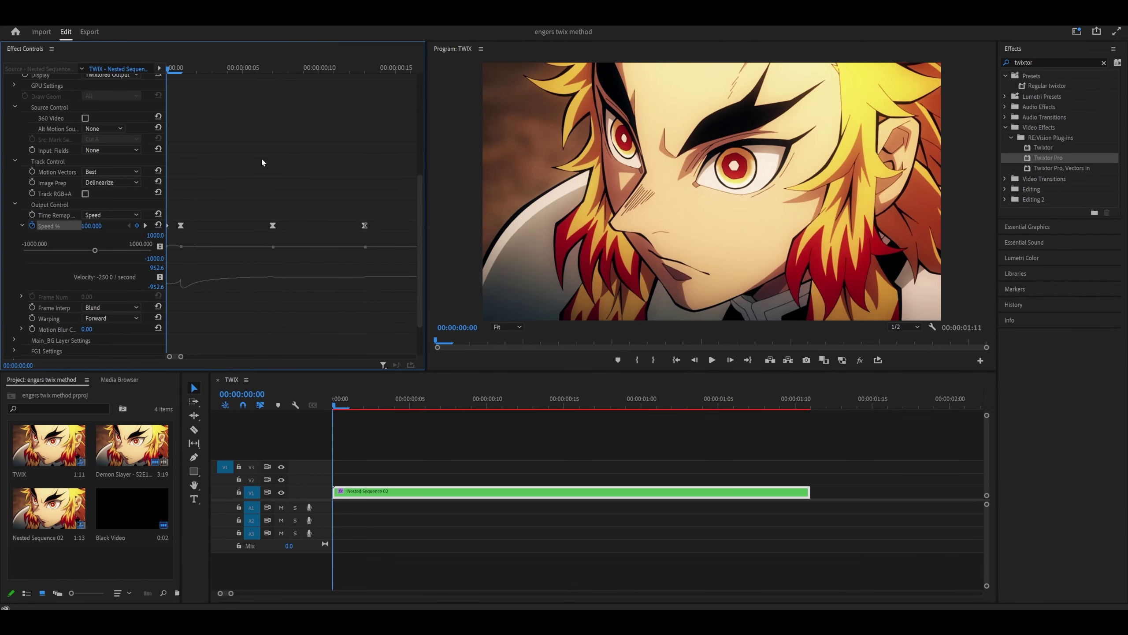
key("Right")
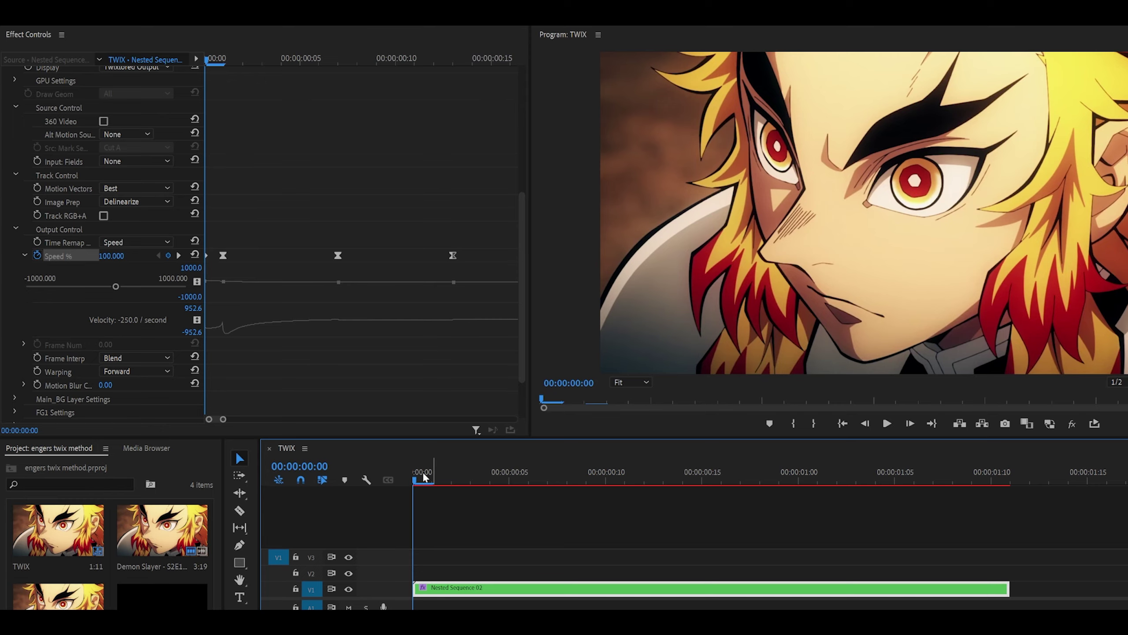
left_click_drag(423, 476, 471, 477)
key("Right")
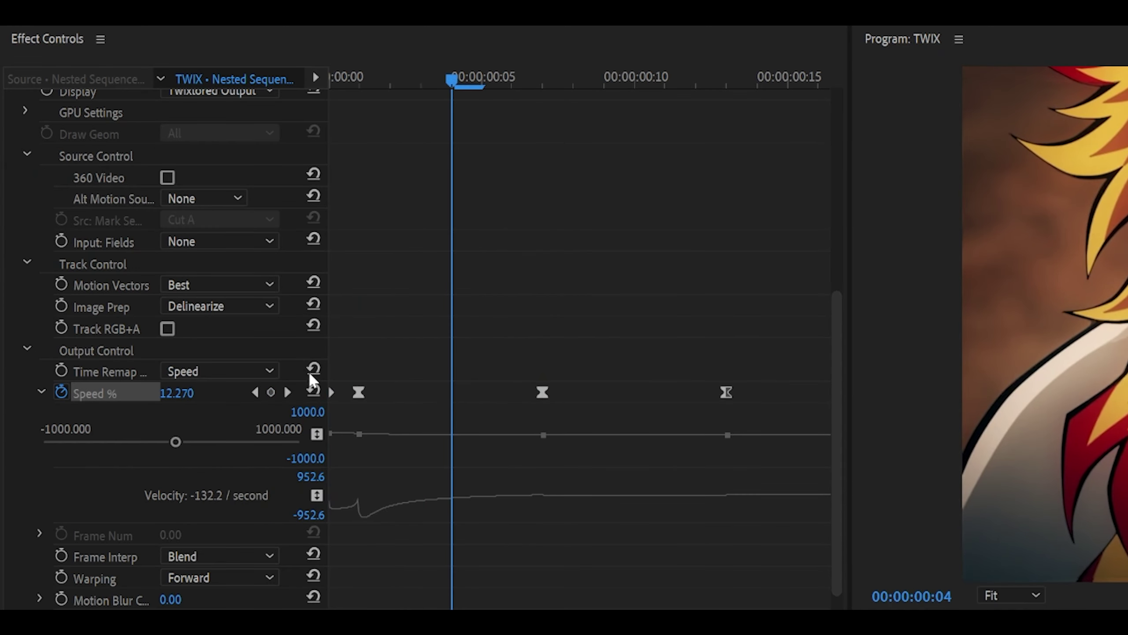
left_click(243, 306)
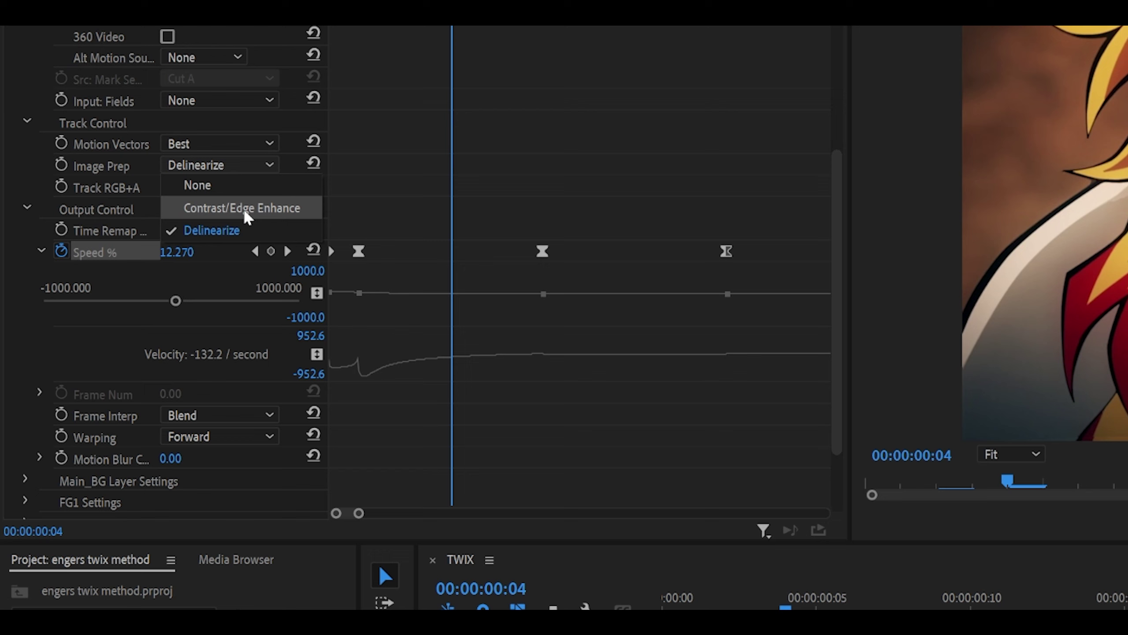
left_click(247, 217)
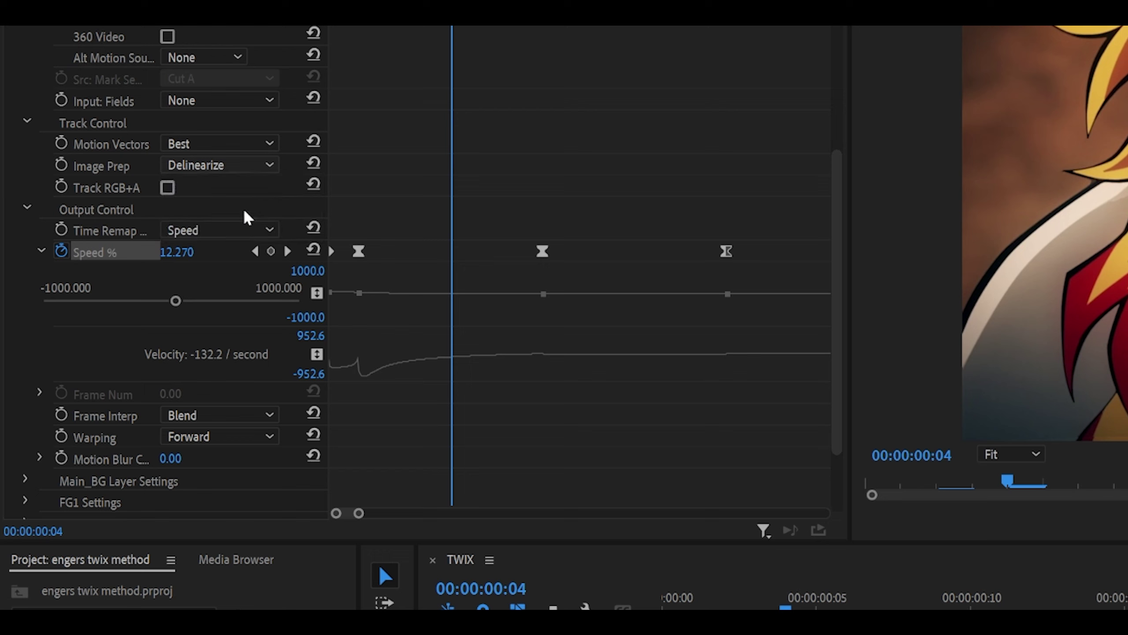
left_click(249, 438)
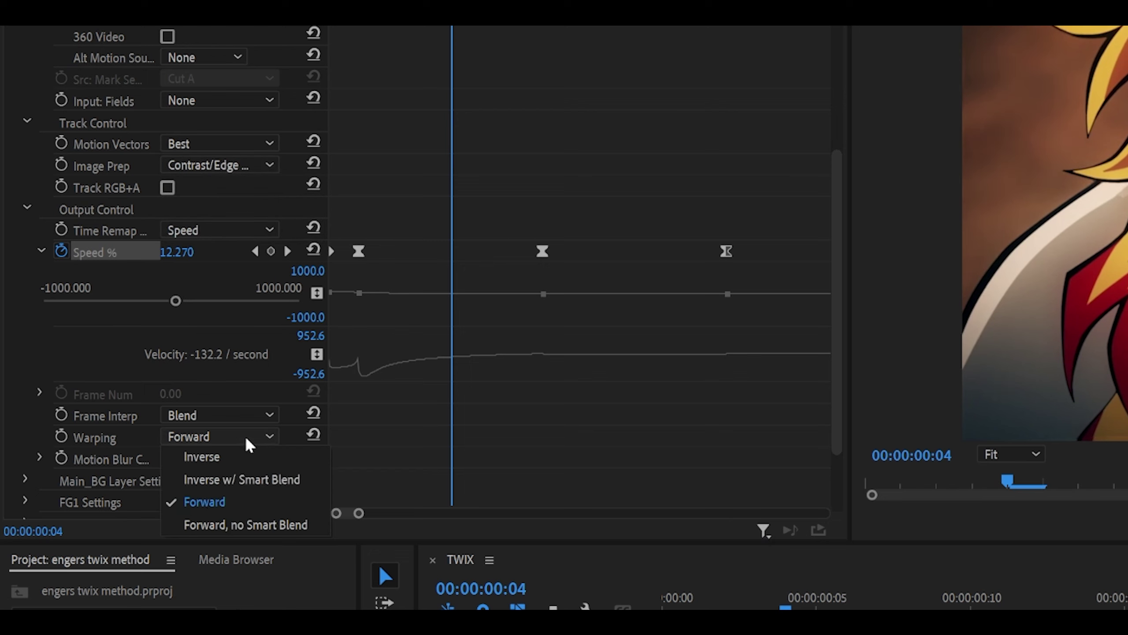
left_click(241, 480)
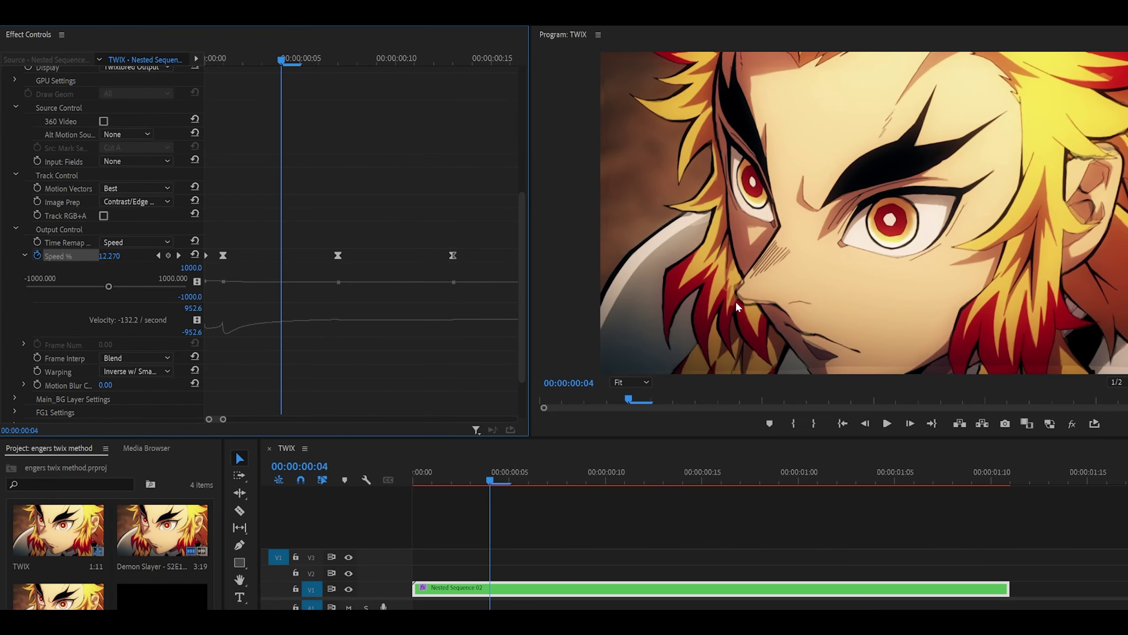
Replay TWIX from the beginning to check the result of the changed Image Prep and Warping, returning to the sequence start.
key("grave")
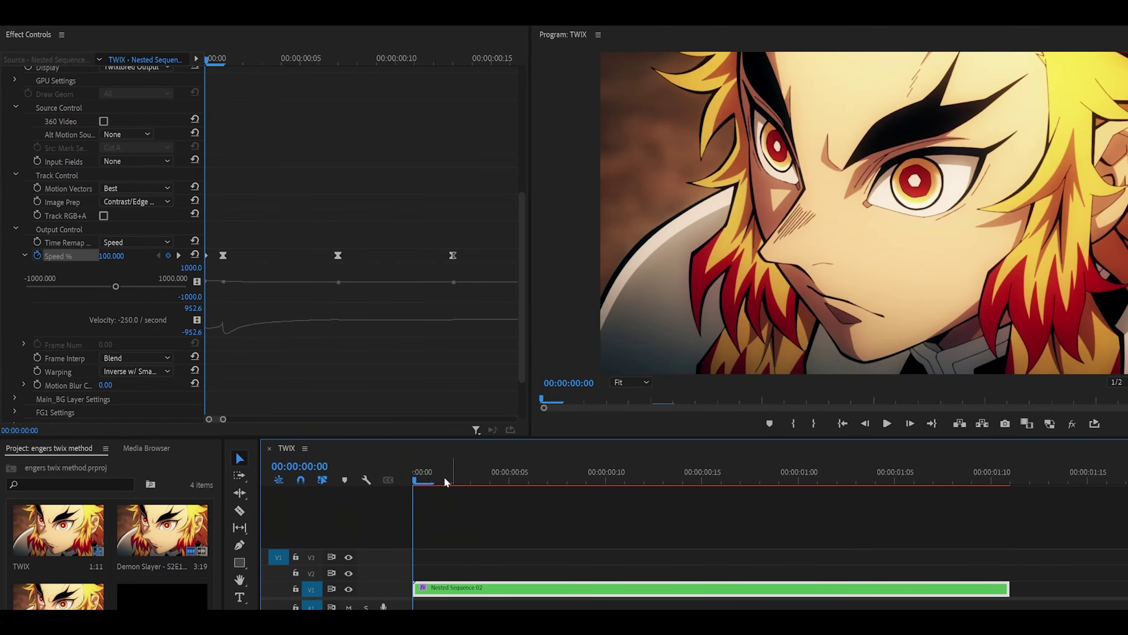
key("space")
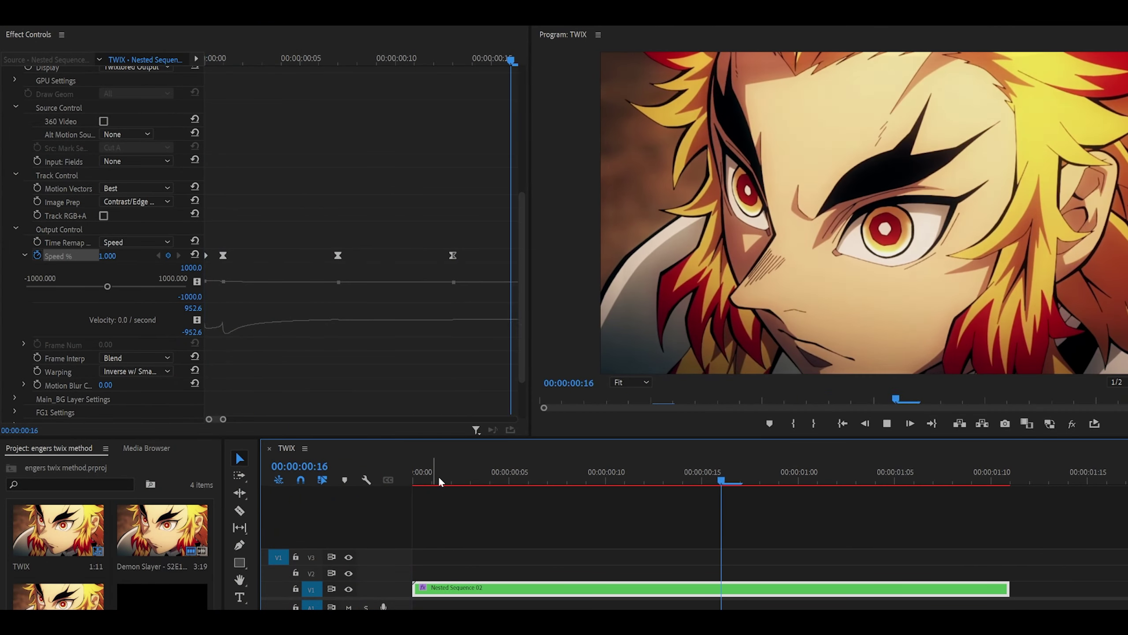
key("Home")
key("space")
key("Home")
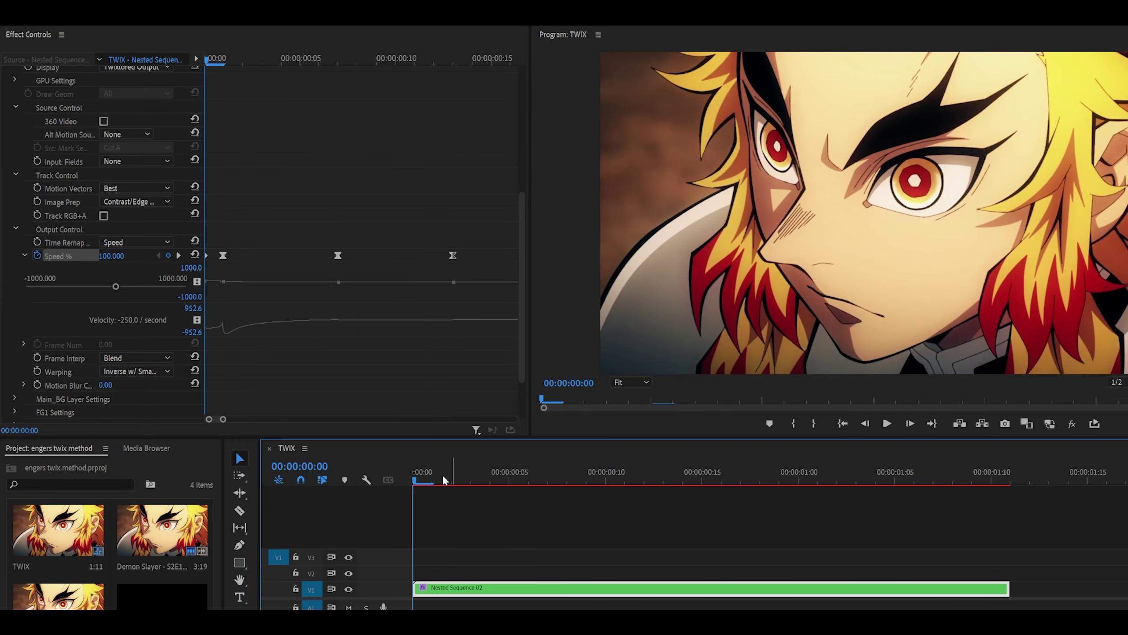
Replay TWIX from the start and step frame by frame through its opening to check the warping.
key("space")
key("Home")
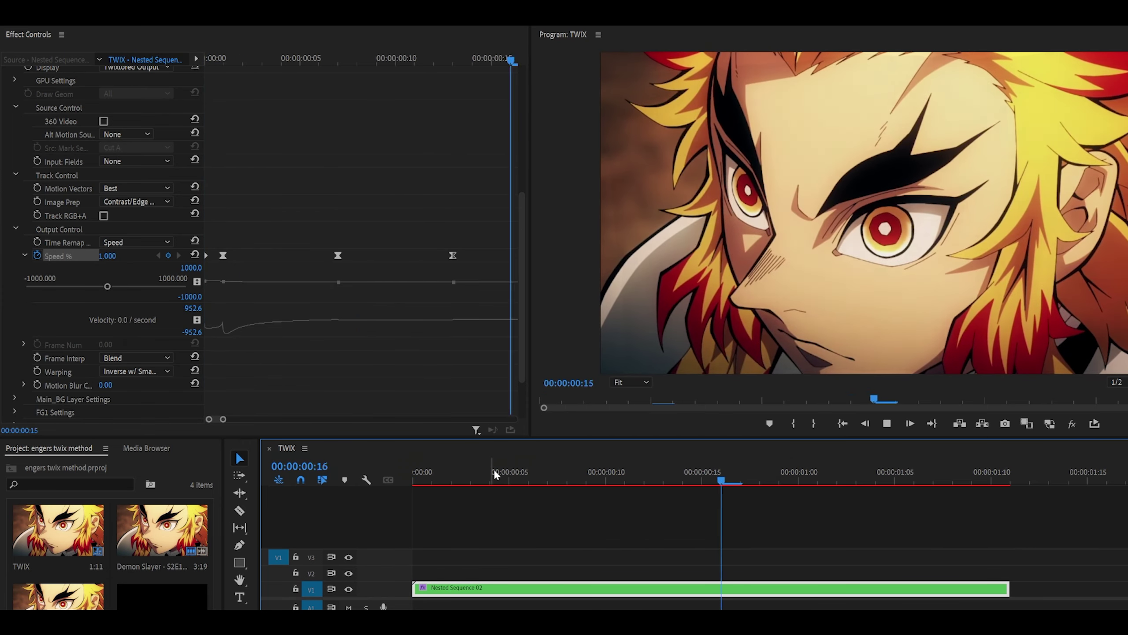
key("Right")
key("Right")
key("Right")
key("Right")
key("Right")
key("Right")
key("Right")
key("Right")
Scrub TWIX to 00:00:00:08 and set Twixtor Pro's Image Prep to Delinearize.
left_click(139, 202)
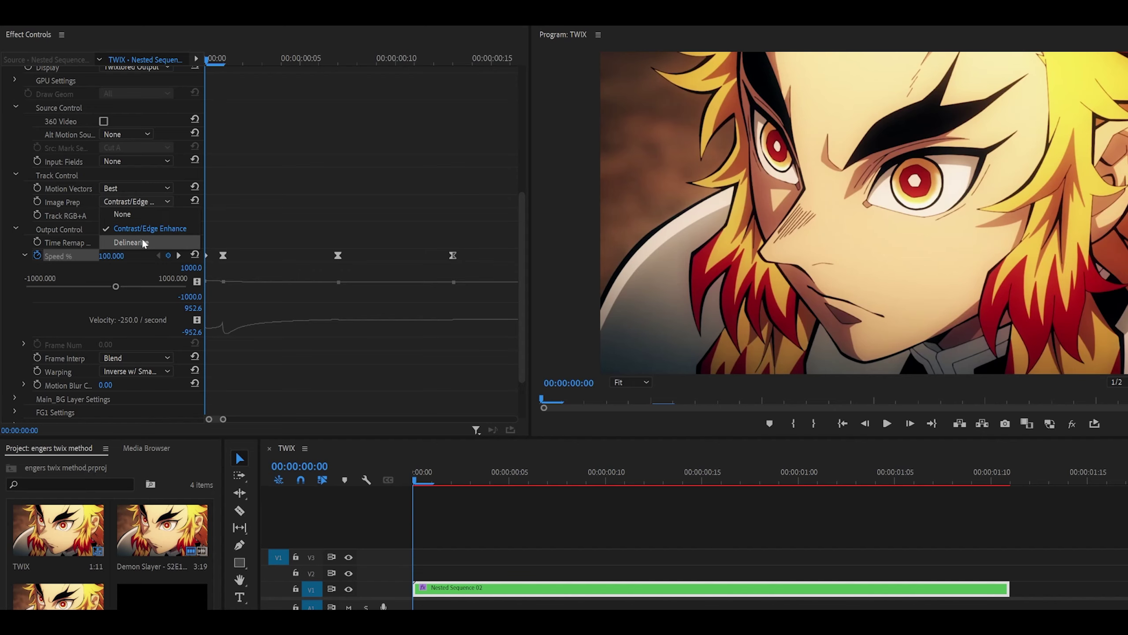
left_click(142, 242)
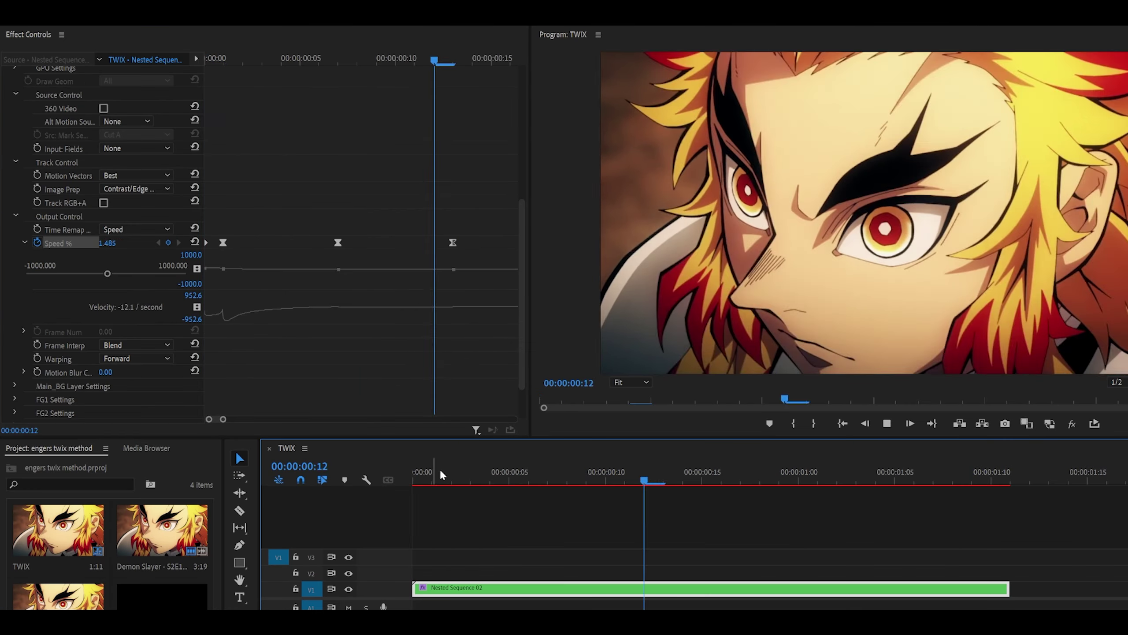
key("Home")
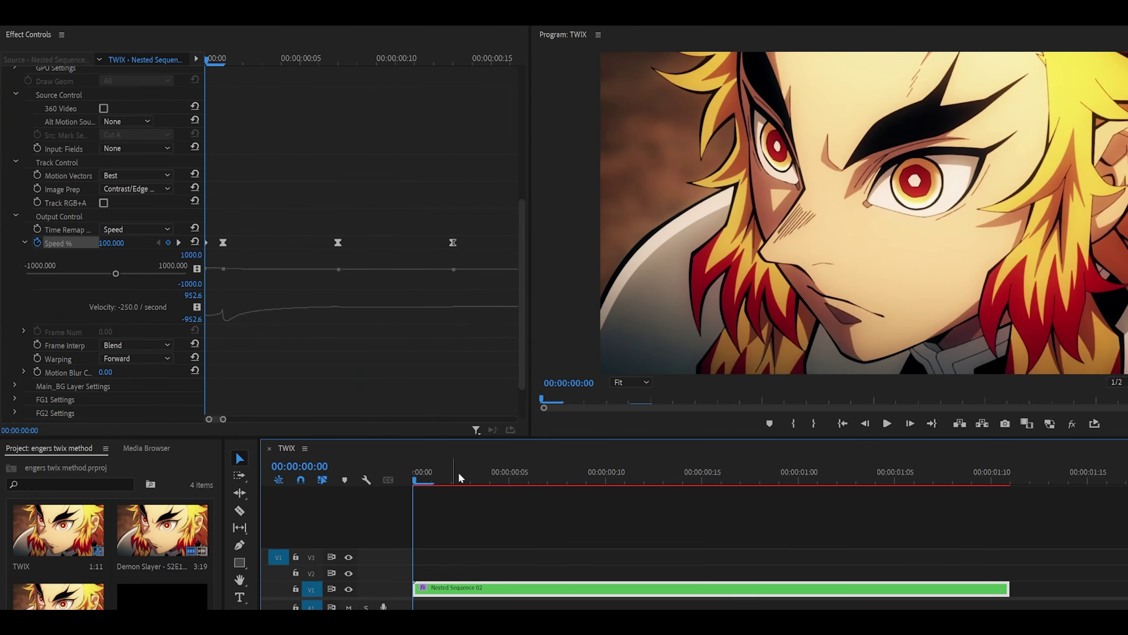
left_click_drag(460, 478, 528, 478)
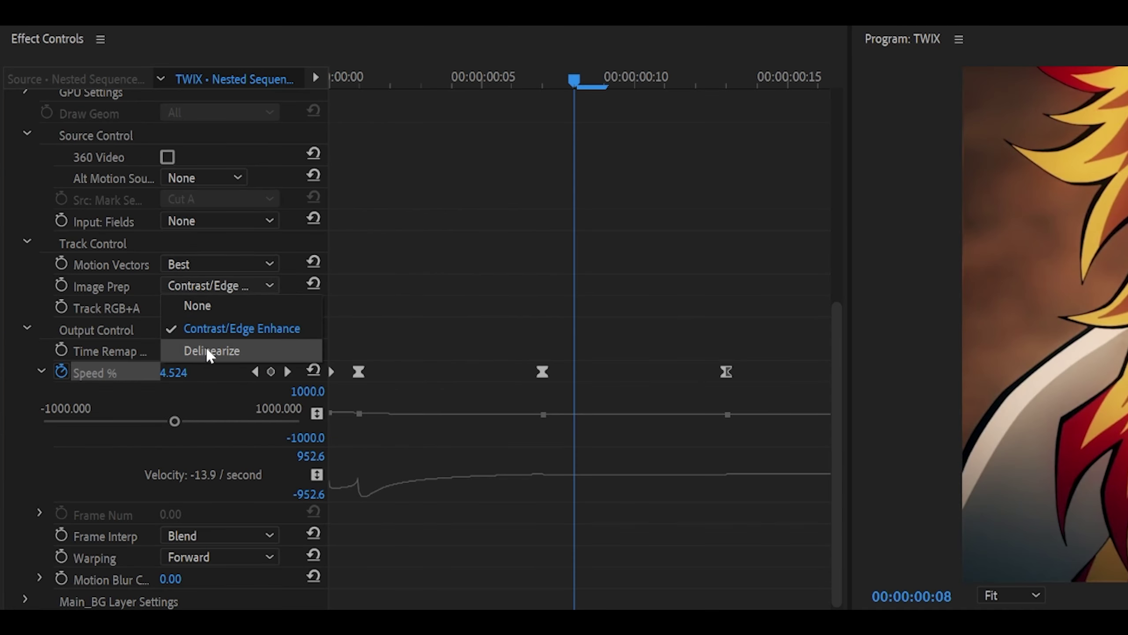
left_click(209, 352)
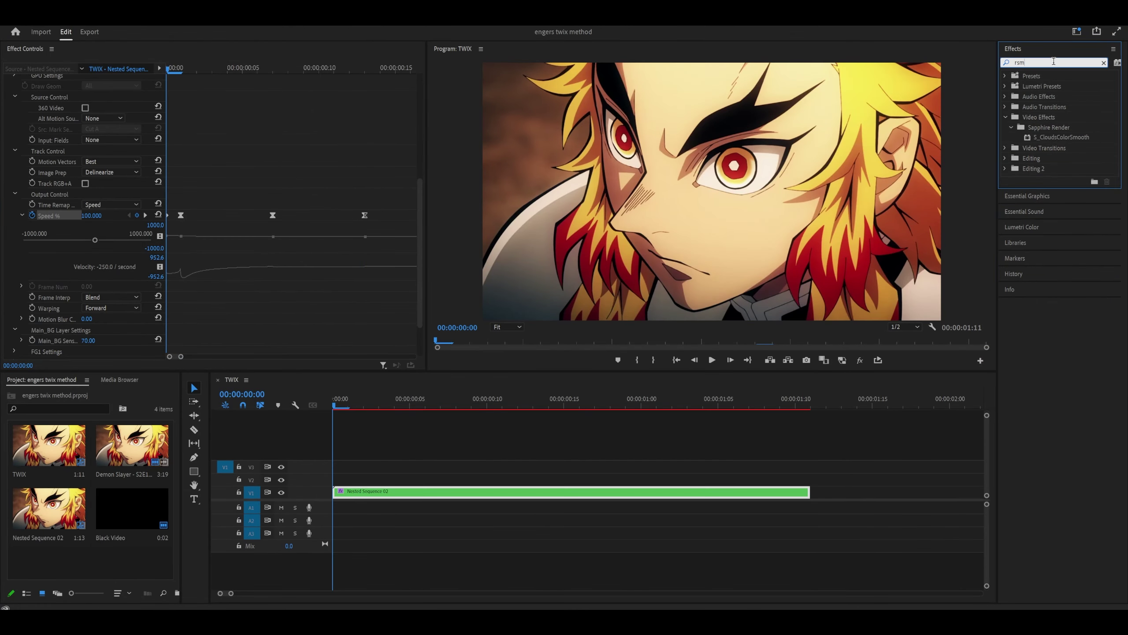
Search the effects for rsmb and collapse the Twixtor Pro settings on the nested clip.
type("b")
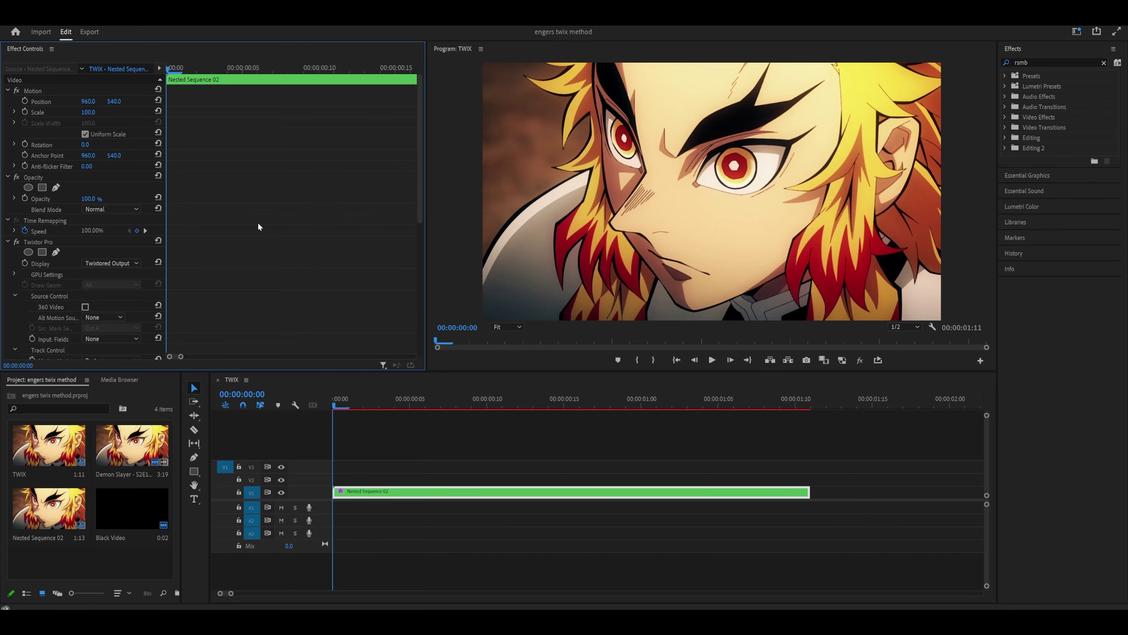
left_click(7, 243)
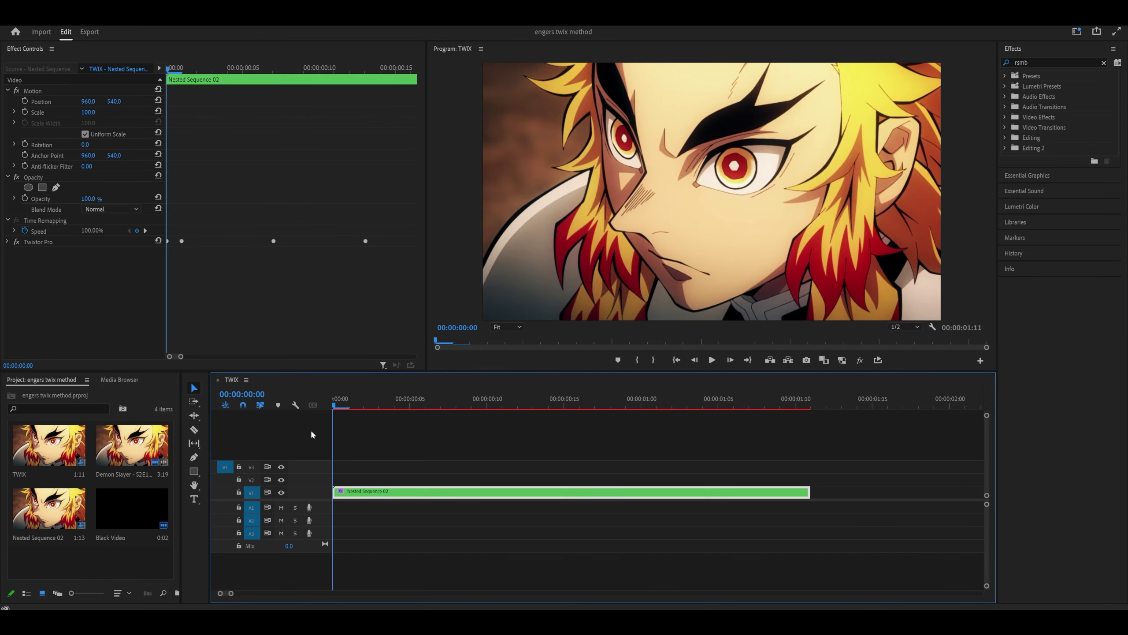
left_click_drag(336, 405, 261, 436)
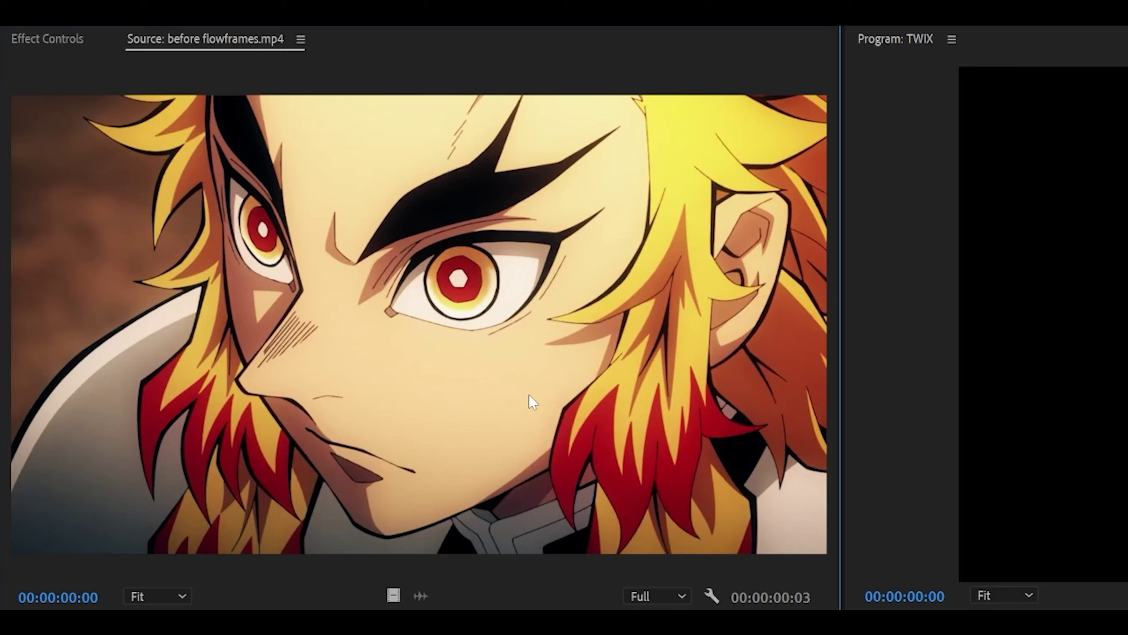
Step through the frames of before flowframes.mp4 and load that file into Flowframes as the input video.
key("Right")
key("Right")
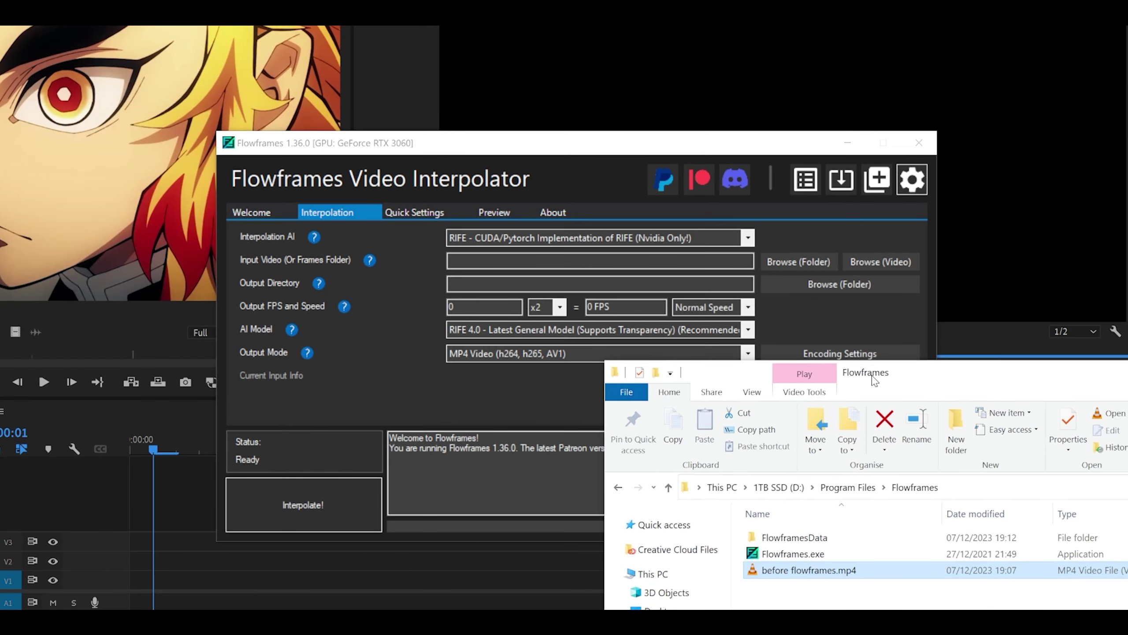
left_click_drag(873, 379, 923, 398)
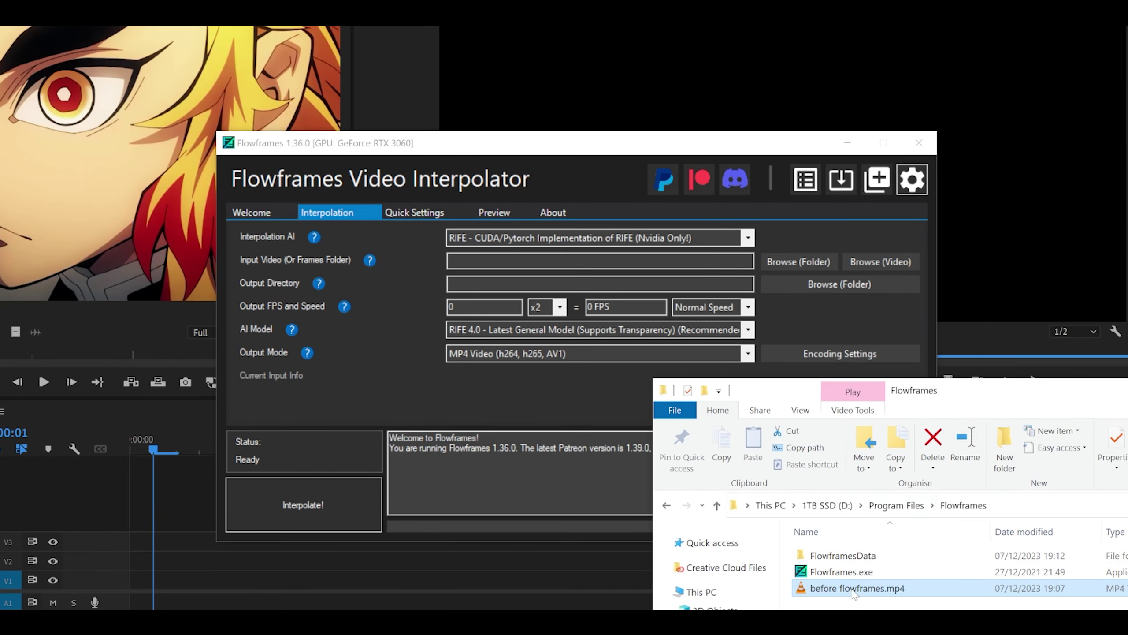
left_click_drag(853, 595, 498, 319)
left_click_drag(499, 161, 486, 159)
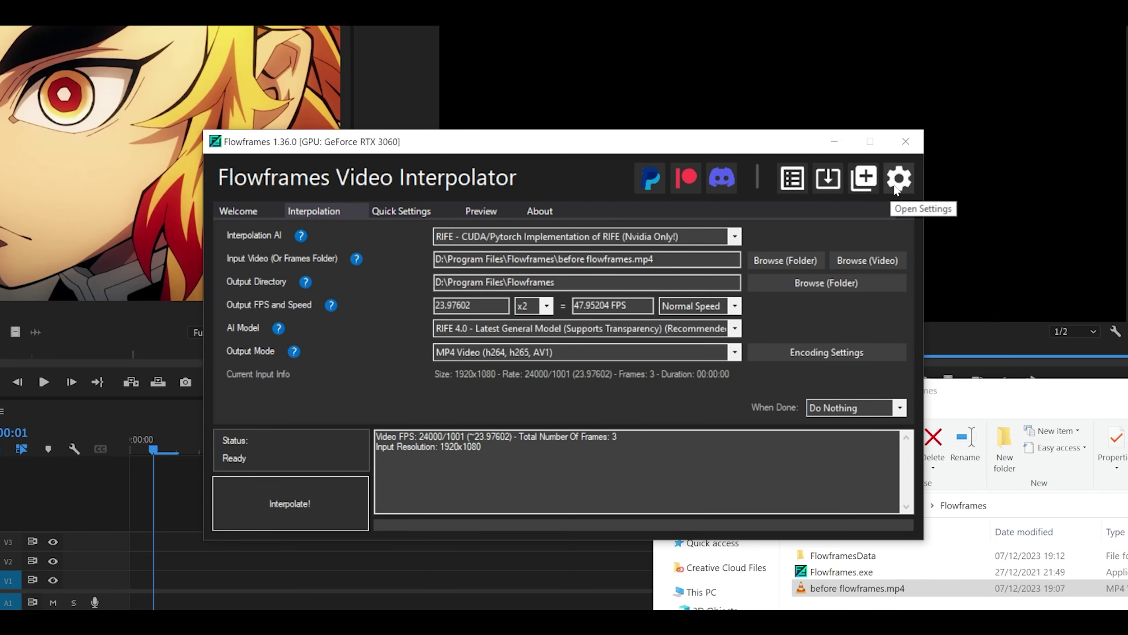
In Flowframes' encoding settings, choose h264 NVENC as the MP4/MKV video encoder and close the settings.
left_click(899, 182)
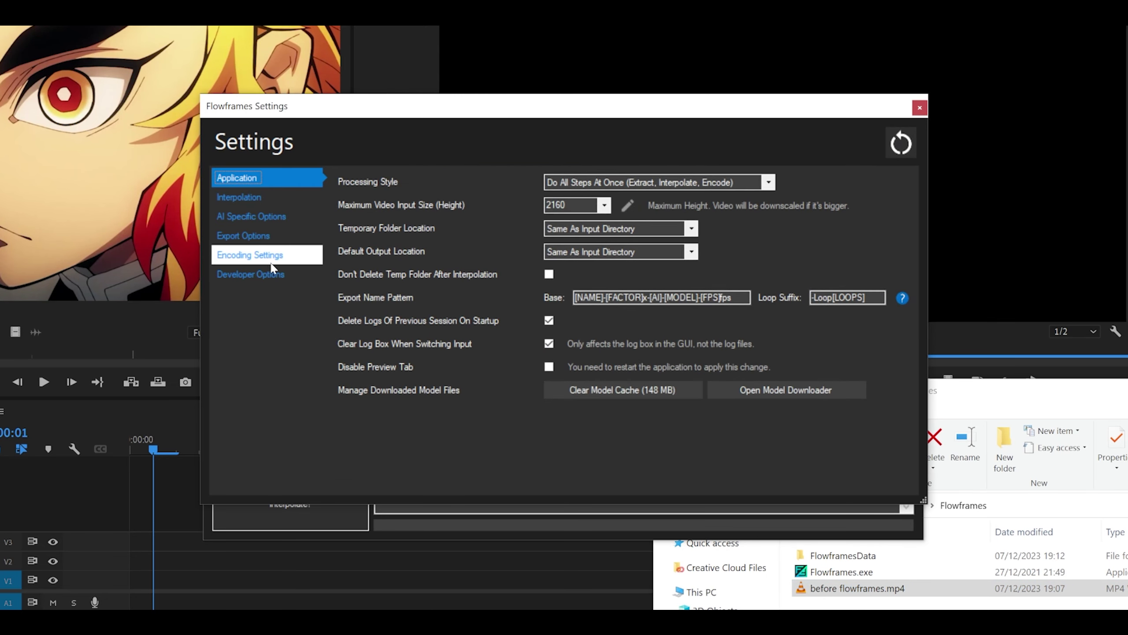
left_click(249, 257)
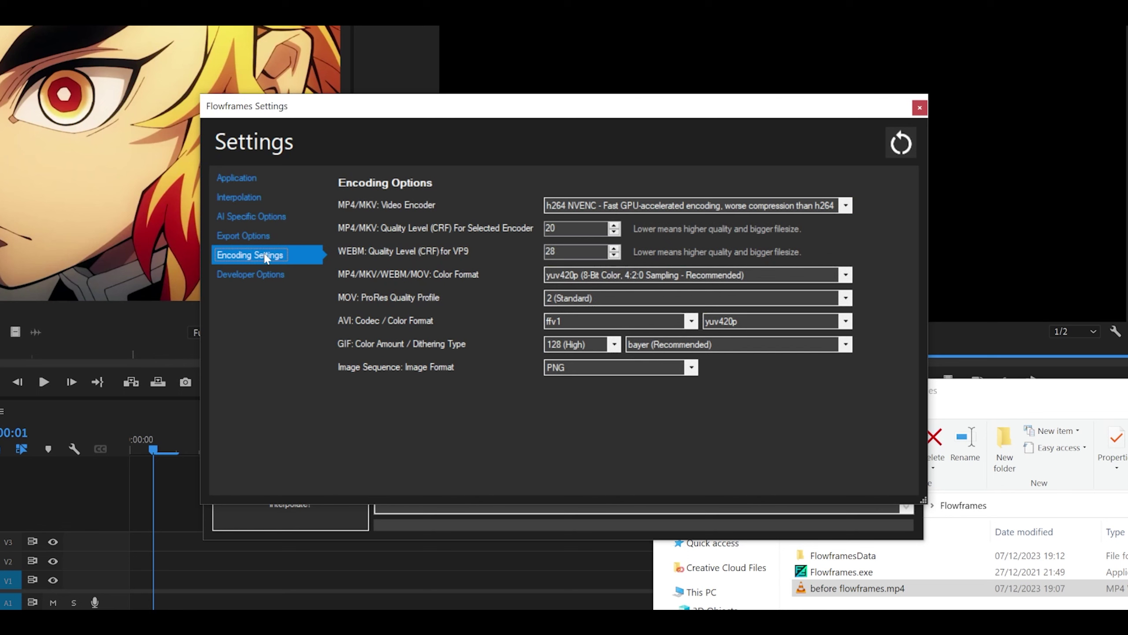
left_click(571, 205)
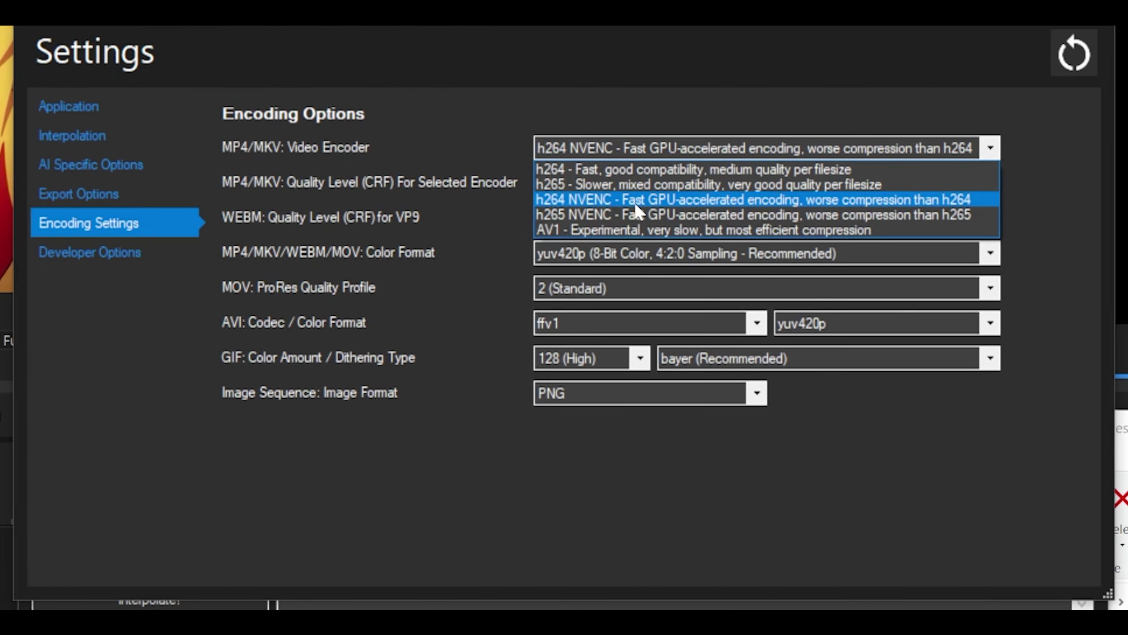
left_click(634, 201)
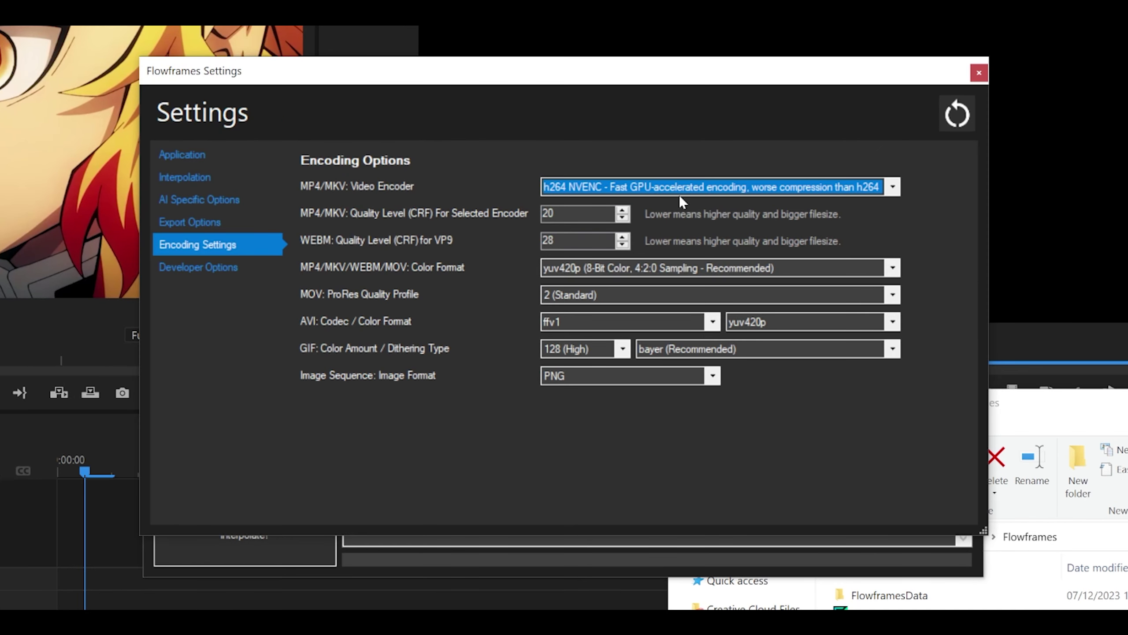
left_click(979, 72)
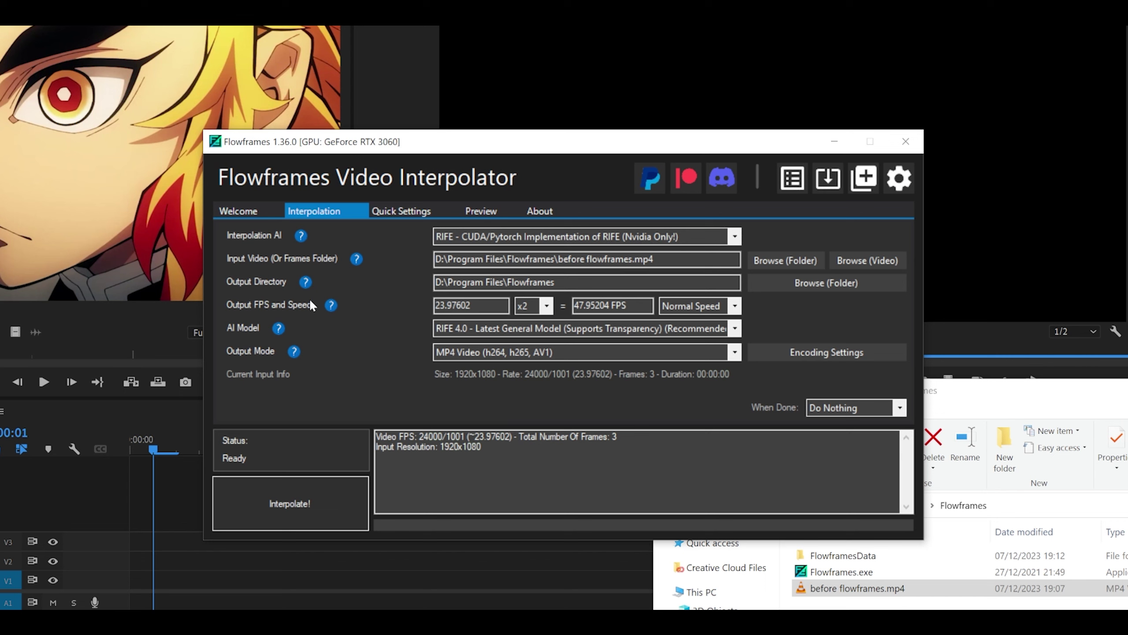
Set the interpolation factor to x10 and the speed to 8x Slowmo, and start the interpolation.
left_click(532, 306)
left_click(529, 414)
left_click(702, 307)
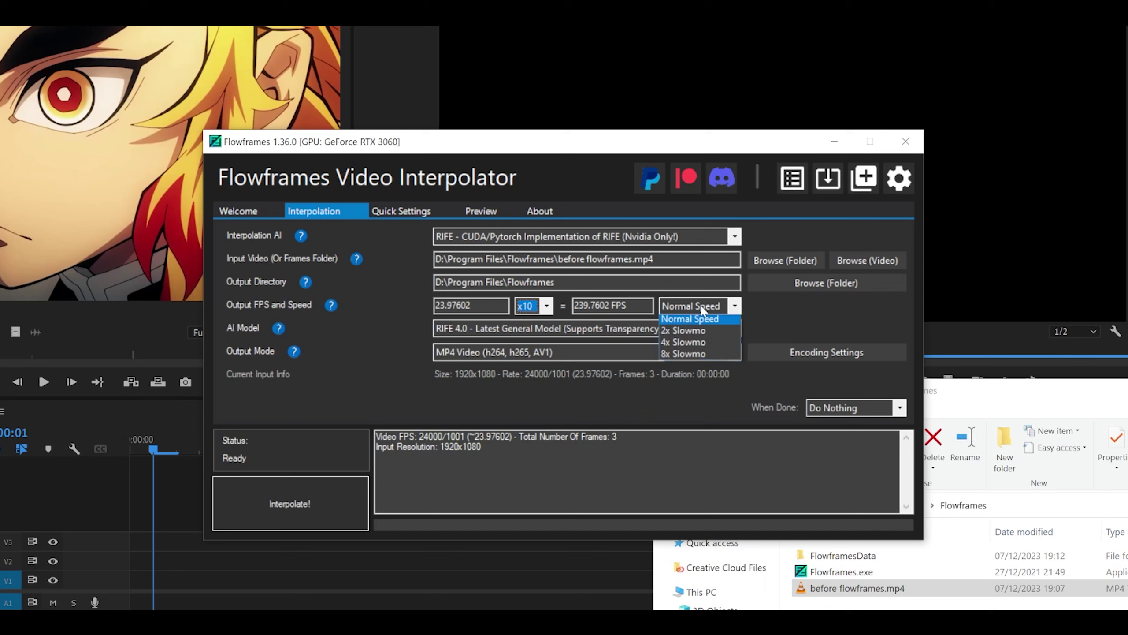
left_click(700, 356)
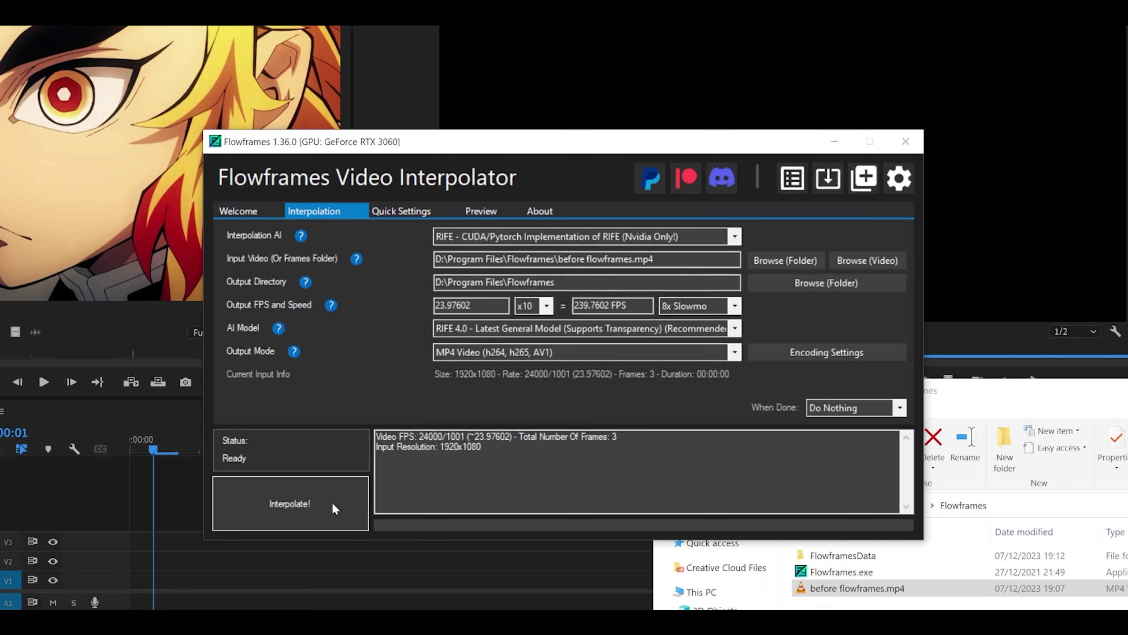
left_click(317, 503)
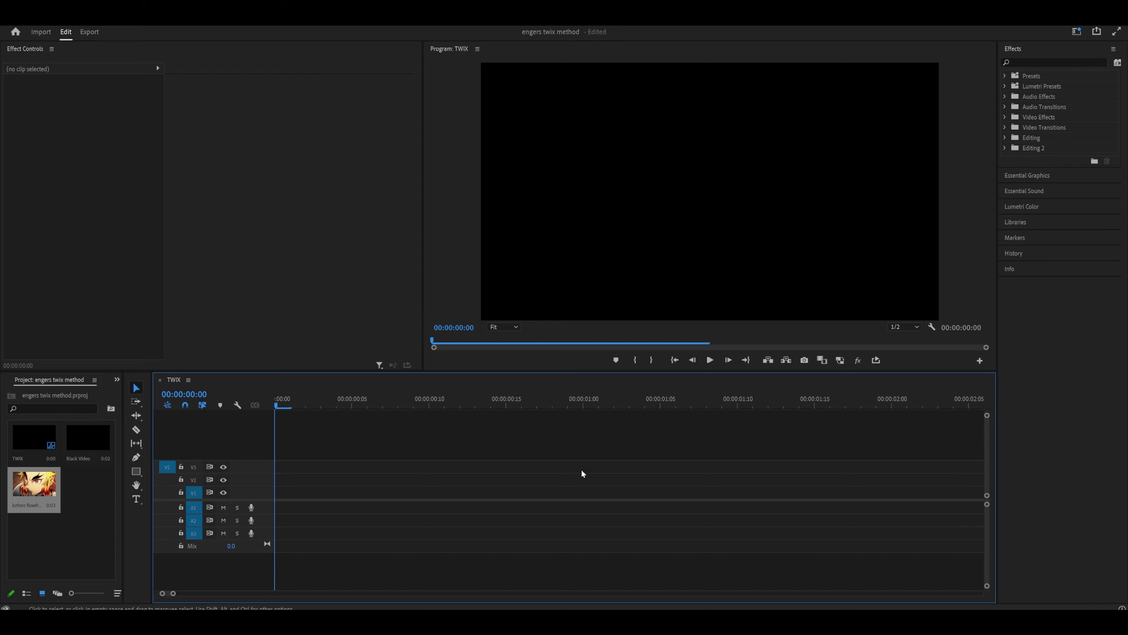
Switch to Premiere Pro and check the timebase in TWIX's sequence settings.
left_click(83, 18)
left_click(76, 29)
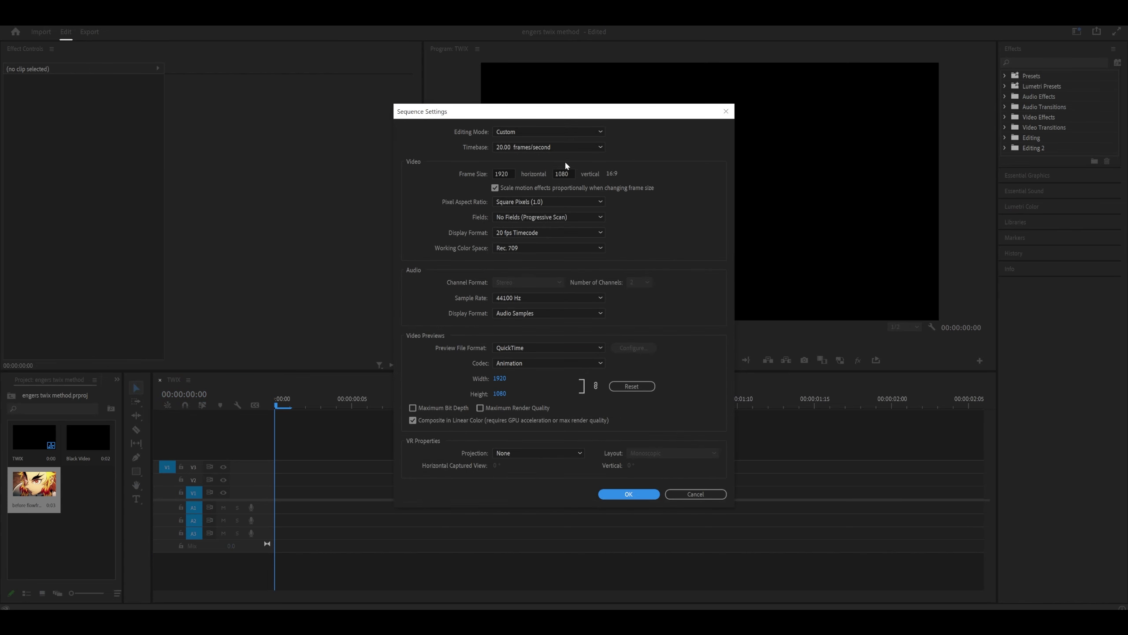
key("Return")
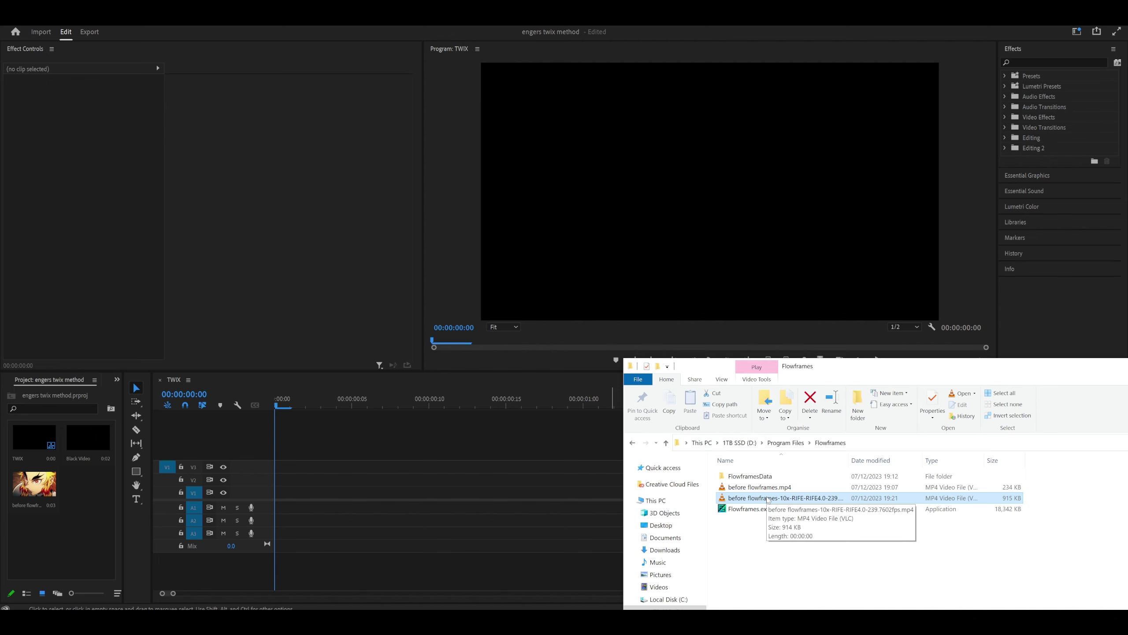
Place the 10x interpolated Flowframes clip in TWIX, keeping the existing sequence settings, and nest it under the default name.
left_click_drag(767, 499, 271, 497)
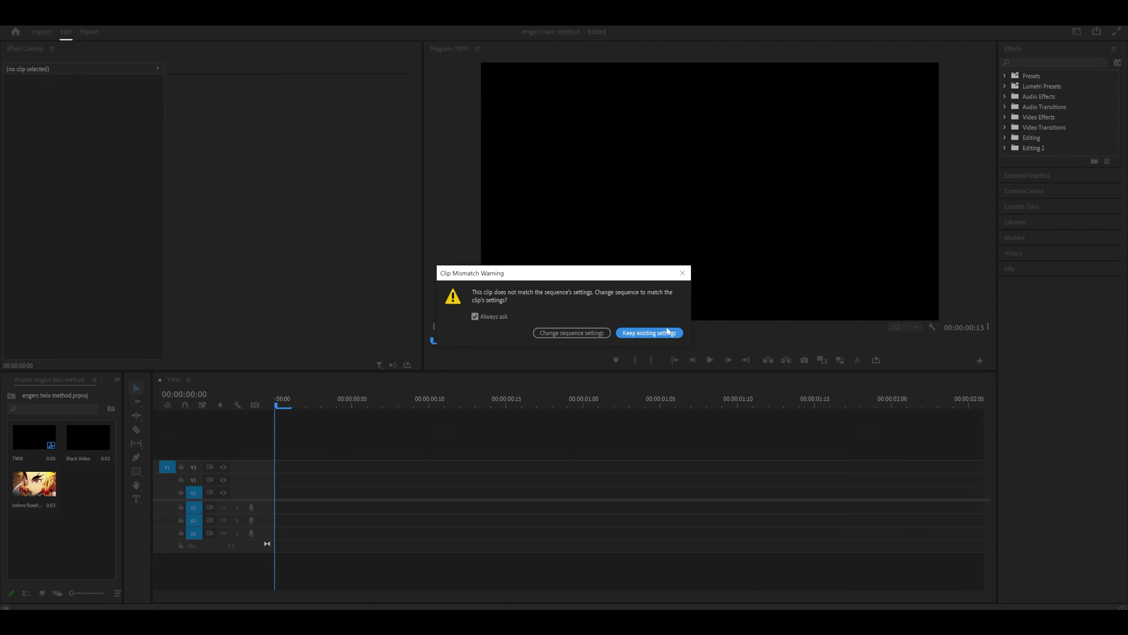
left_click(650, 333)
right_click(378, 491)
left_click(395, 286)
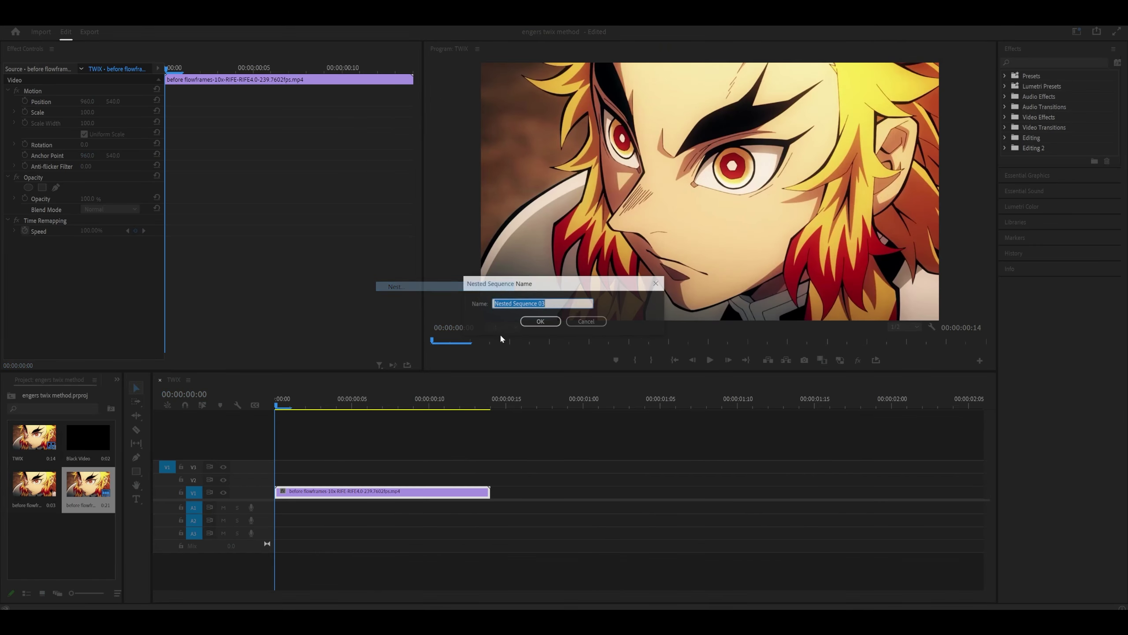
left_click(555, 321)
Open the nested sequence, set its timebase to 20.00 frames/second, and close it.
double_click(363, 493)
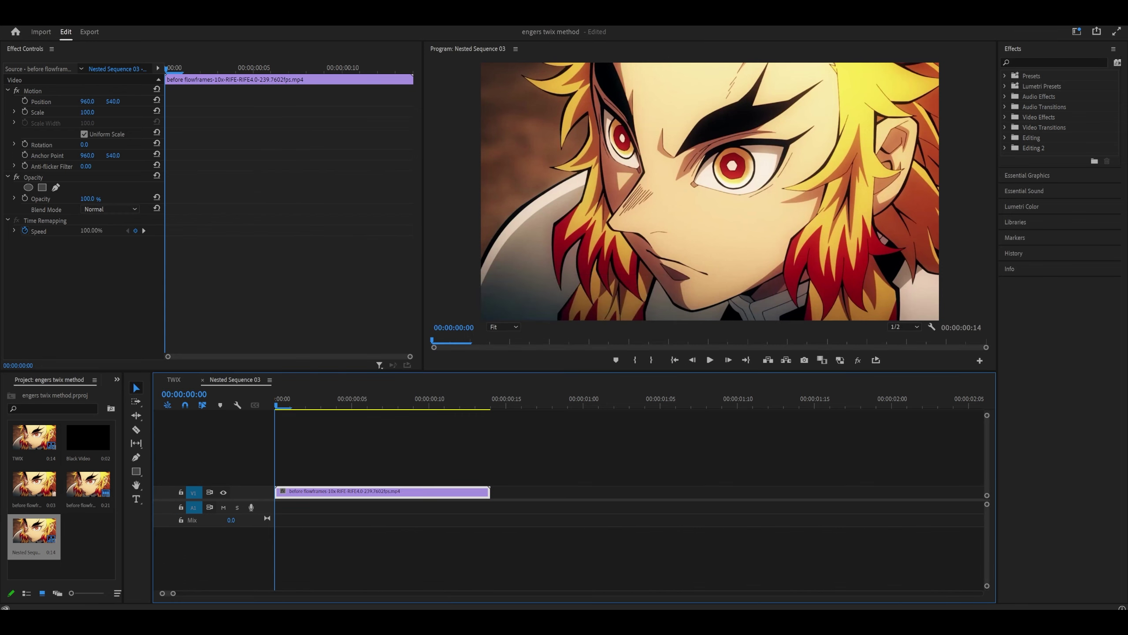
left_click(67, 19)
left_click(79, 27)
left_click(512, 146)
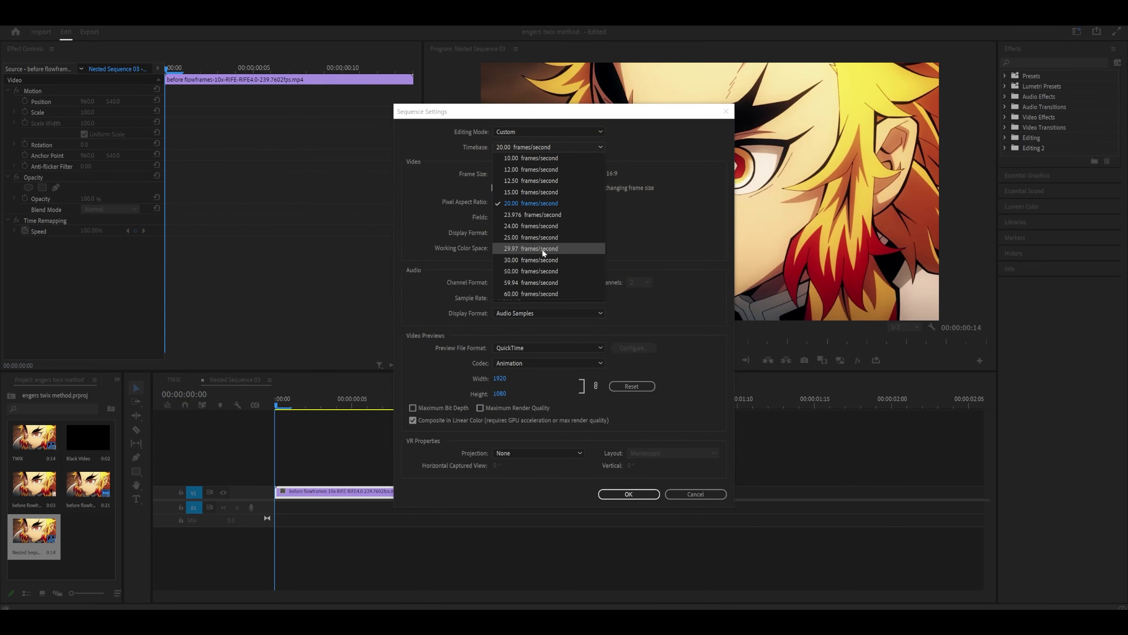
left_click(530, 204)
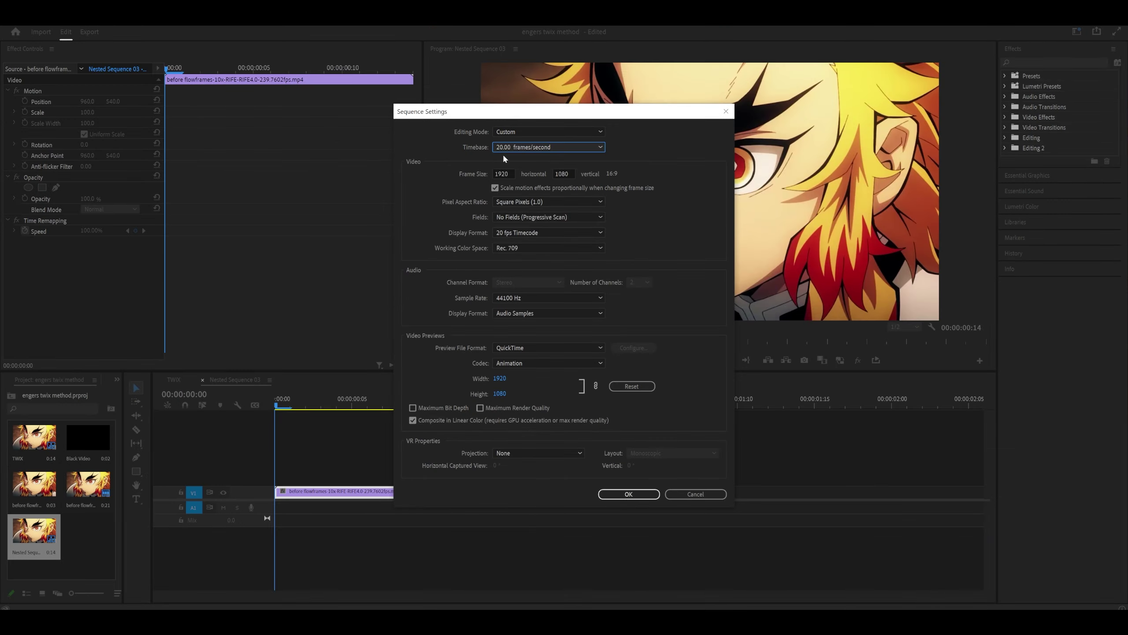
left_click(611, 494)
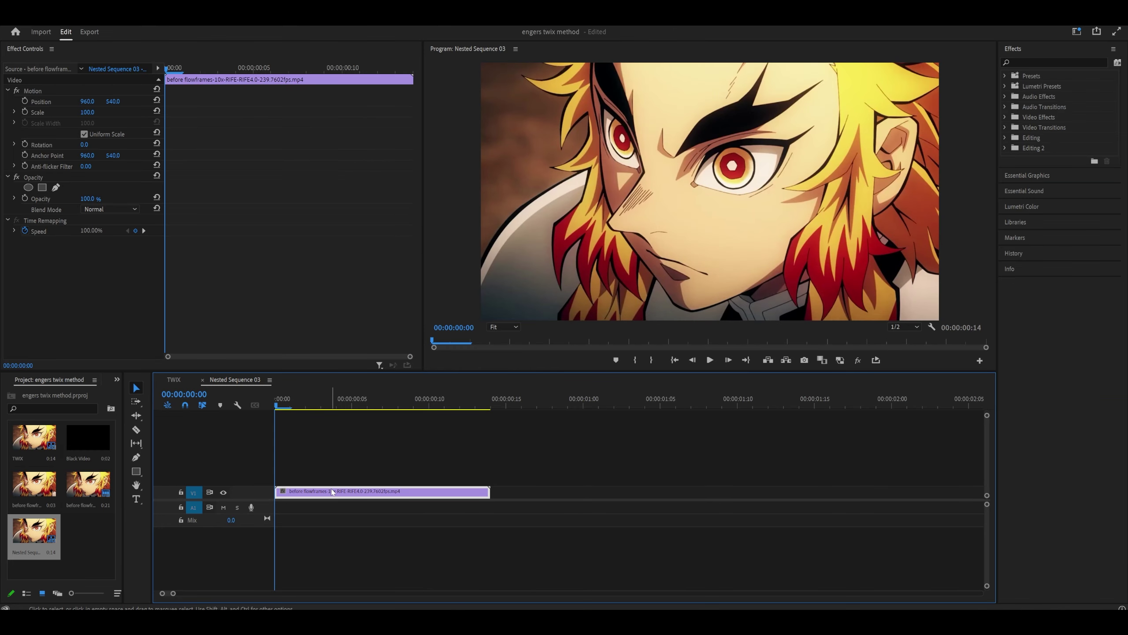
left_click(202, 379)
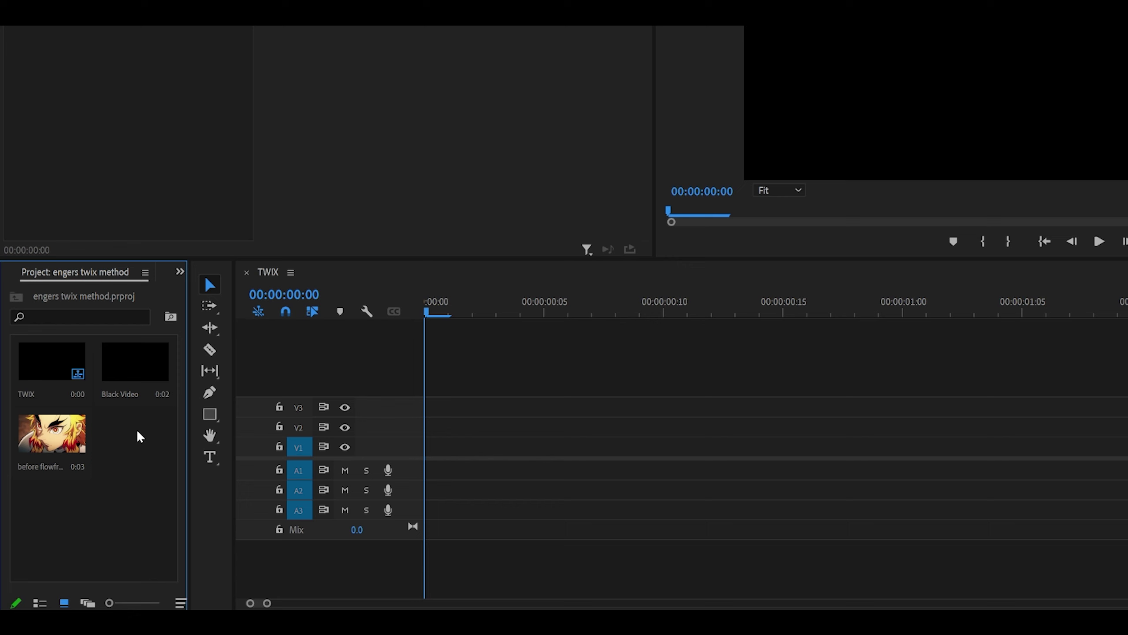
Create a new sequence named FLOWFRAMES from the ARRI 1080p 24 preset.
right_click(89, 482)
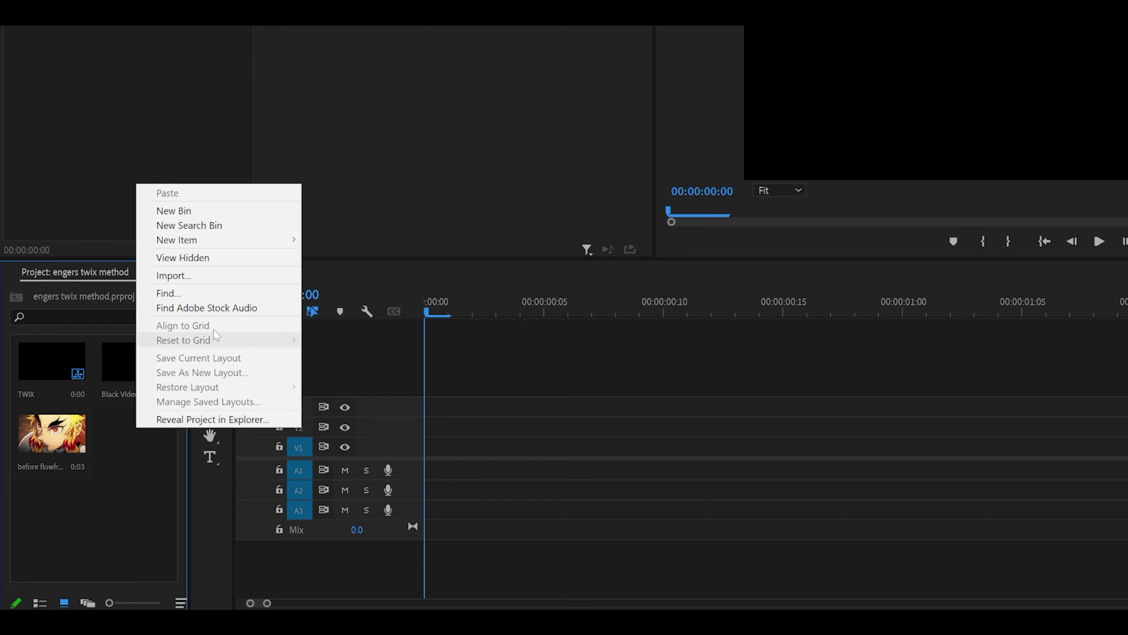
mouse_move(268, 240)
left_click(342, 240)
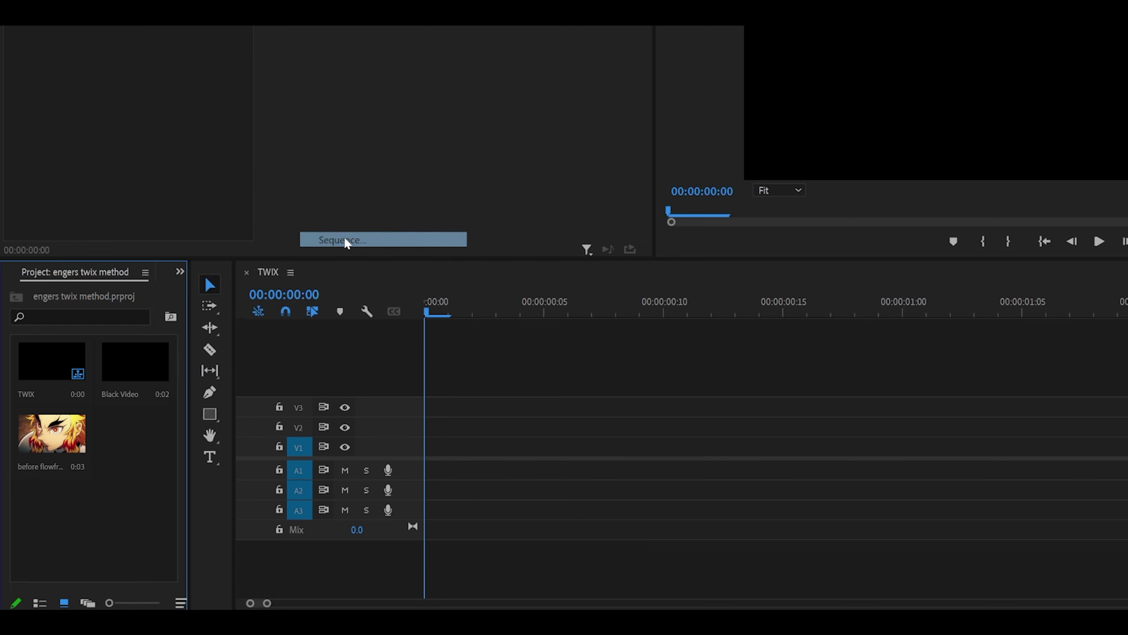
key("BackSpace")
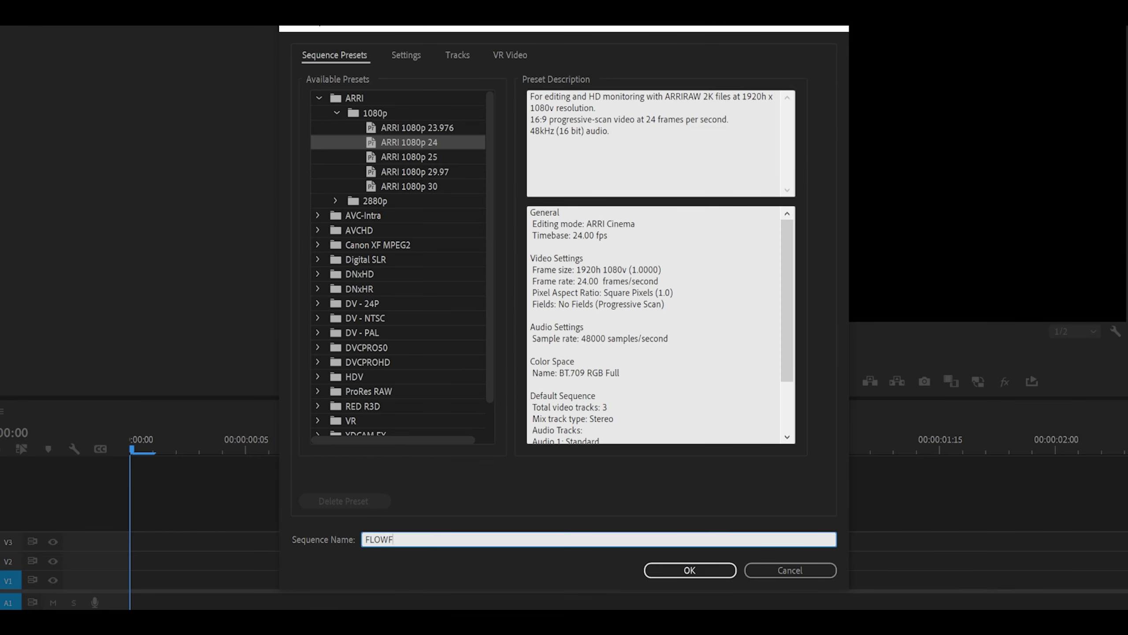
type("FLOWFRAMES")
key("Return")
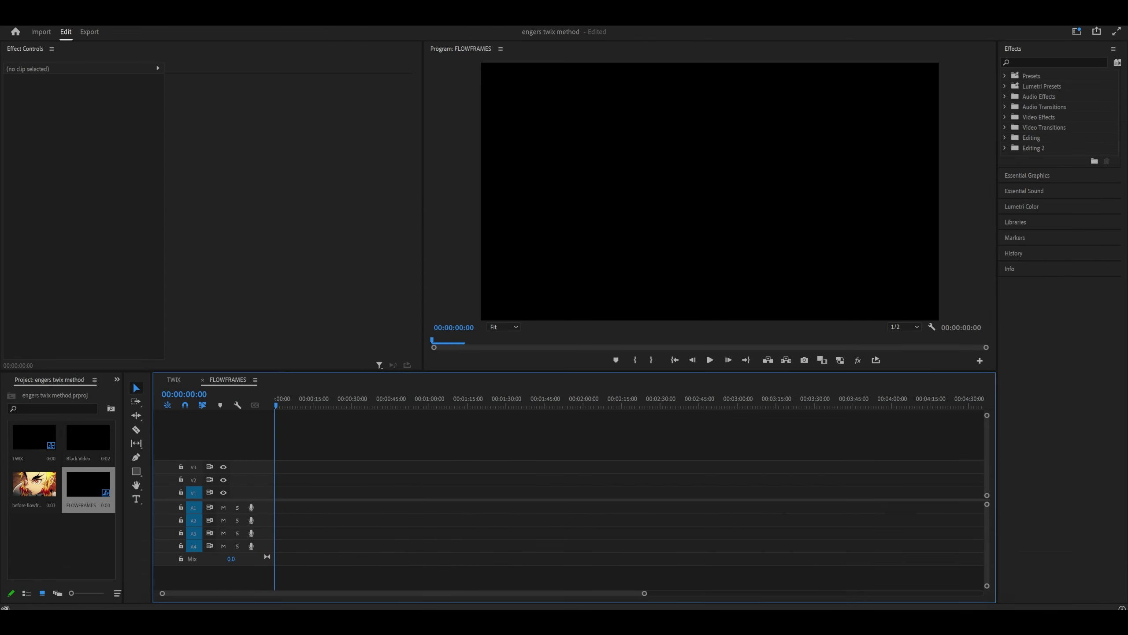
Place the 10x interpolated Flowframes clip in the FLOWFRAMES sequence, changing the sequence settings to match the clip.
key("alt+Tab")
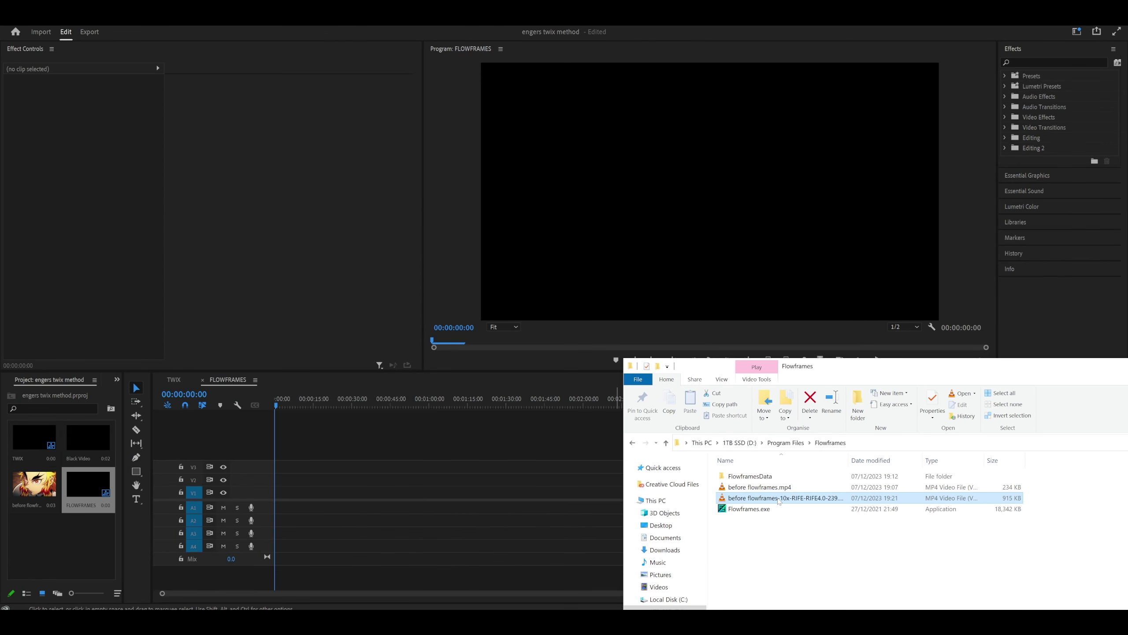
left_click_drag(776, 498, 270, 502)
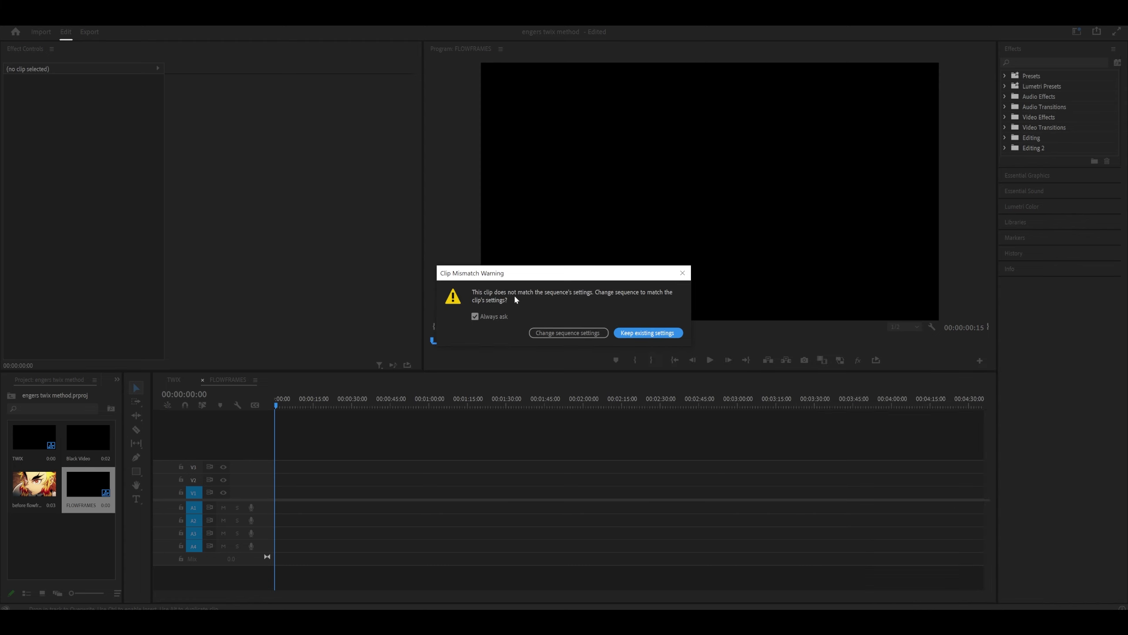
left_click(562, 332)
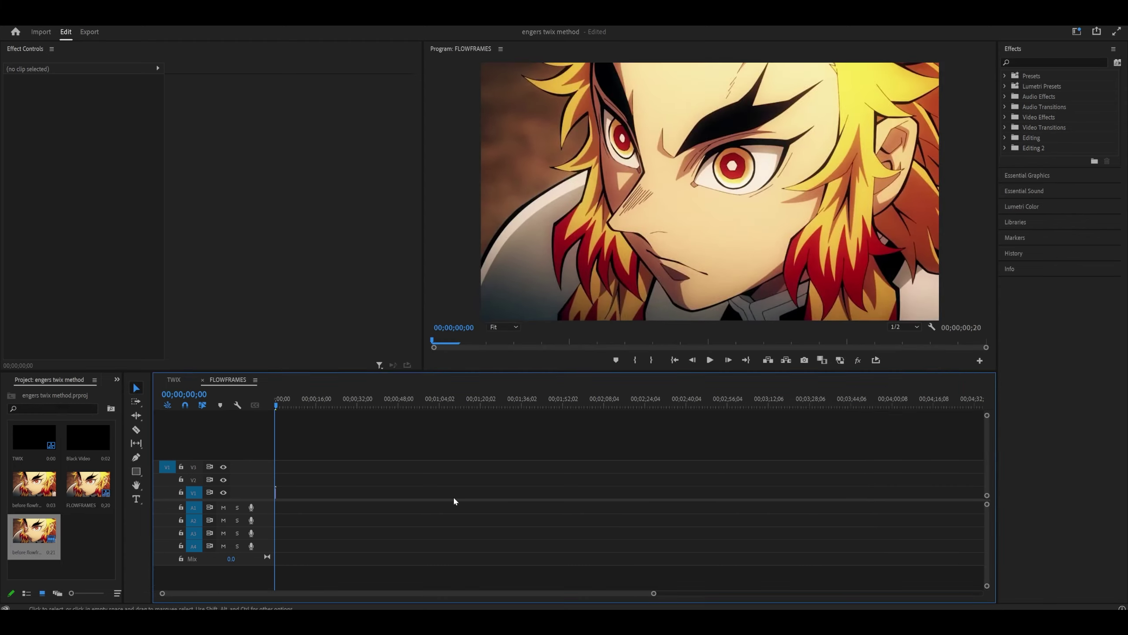
left_click(2, 5)
left_click(45, 13)
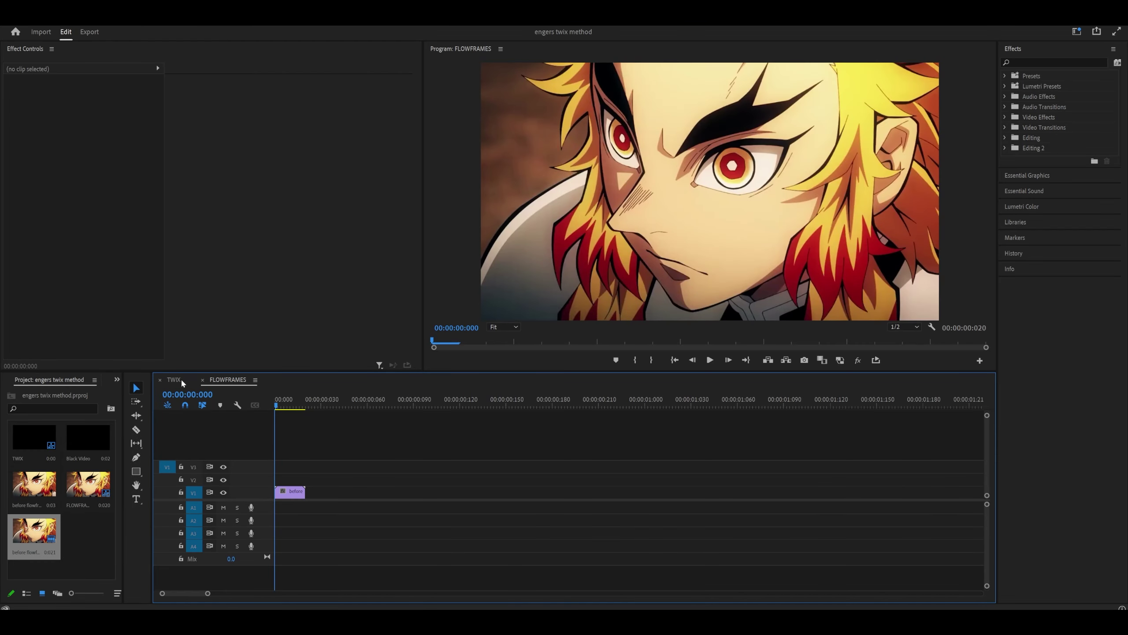
Nest the FLOWFRAMES sequence at the start of the TWIX sequence, keeping TWIX's existing settings.
left_click(181, 381)
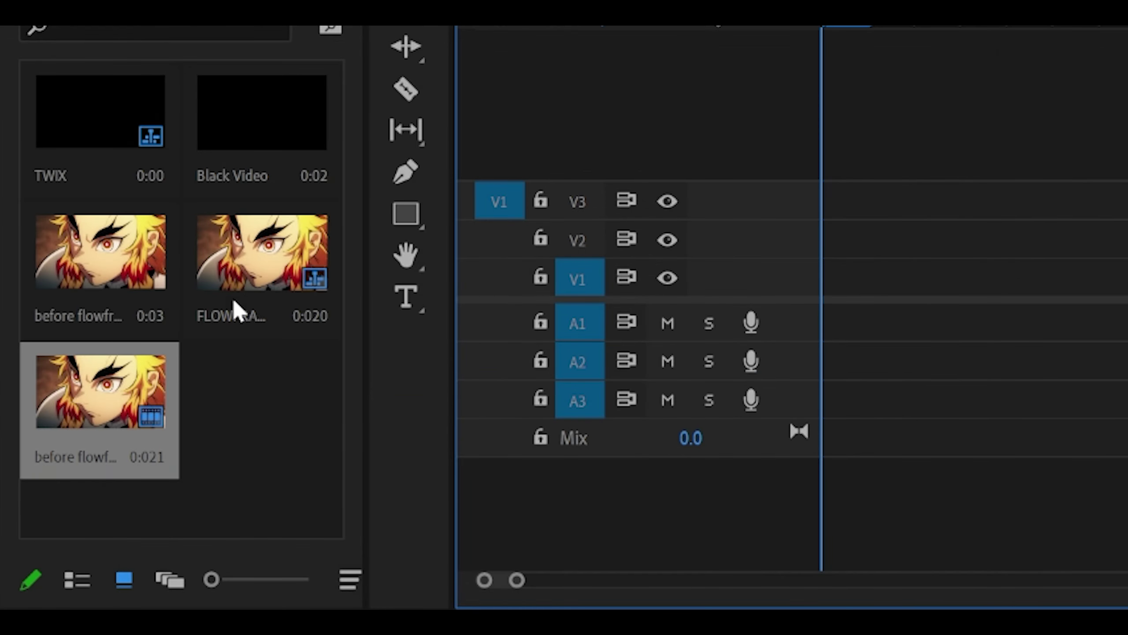
left_click(85, 485)
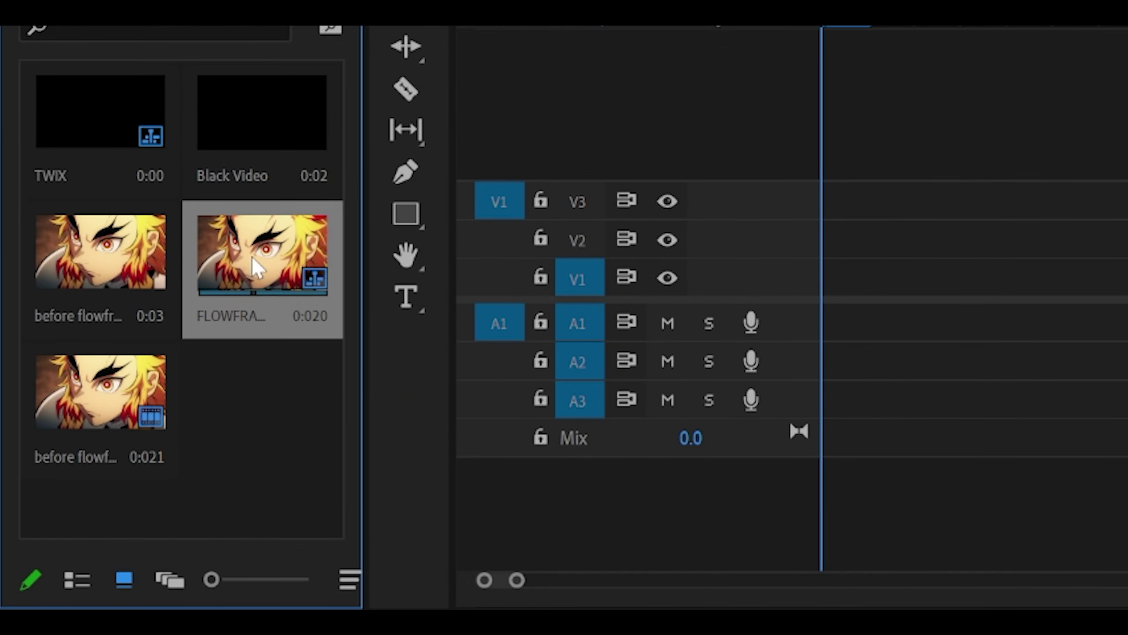
double_click(251, 255)
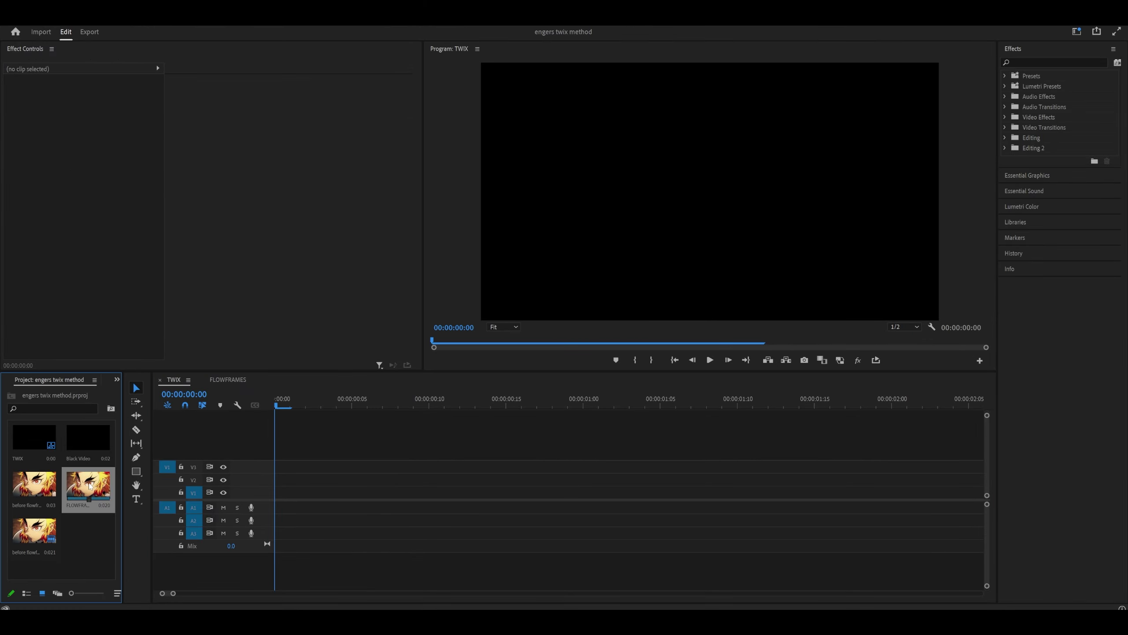
left_click_drag(88, 484, 263, 492)
left_click(647, 330)
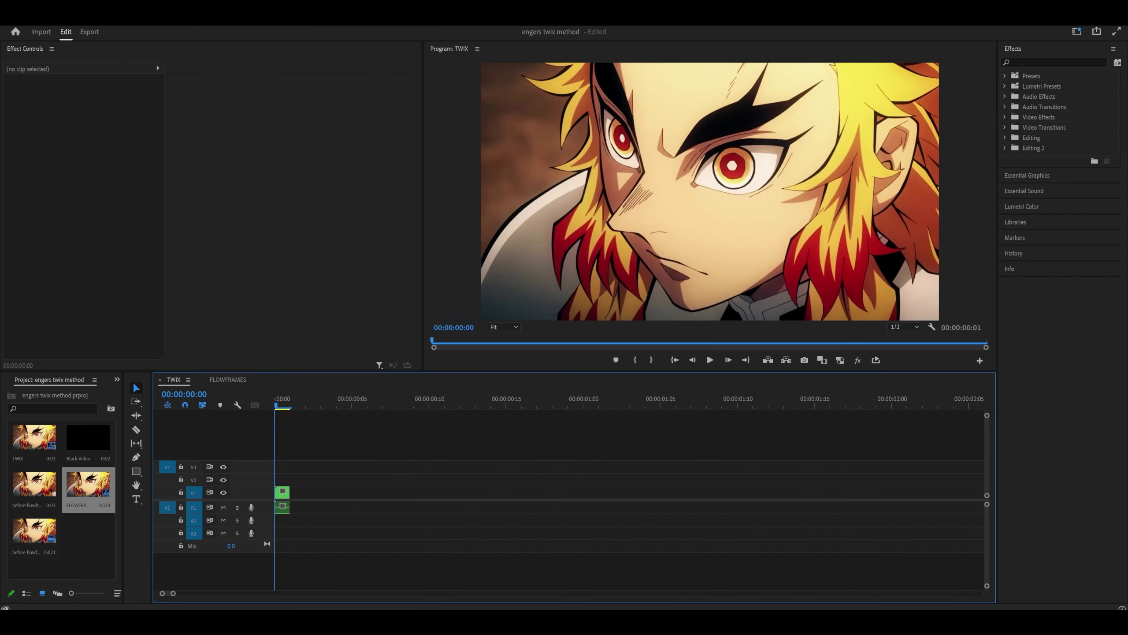
Open the nested FLOWFRAMES sequence and place Black Video directly after the interpolated clip.
left_click(54, 21)
left_click(73, 30)
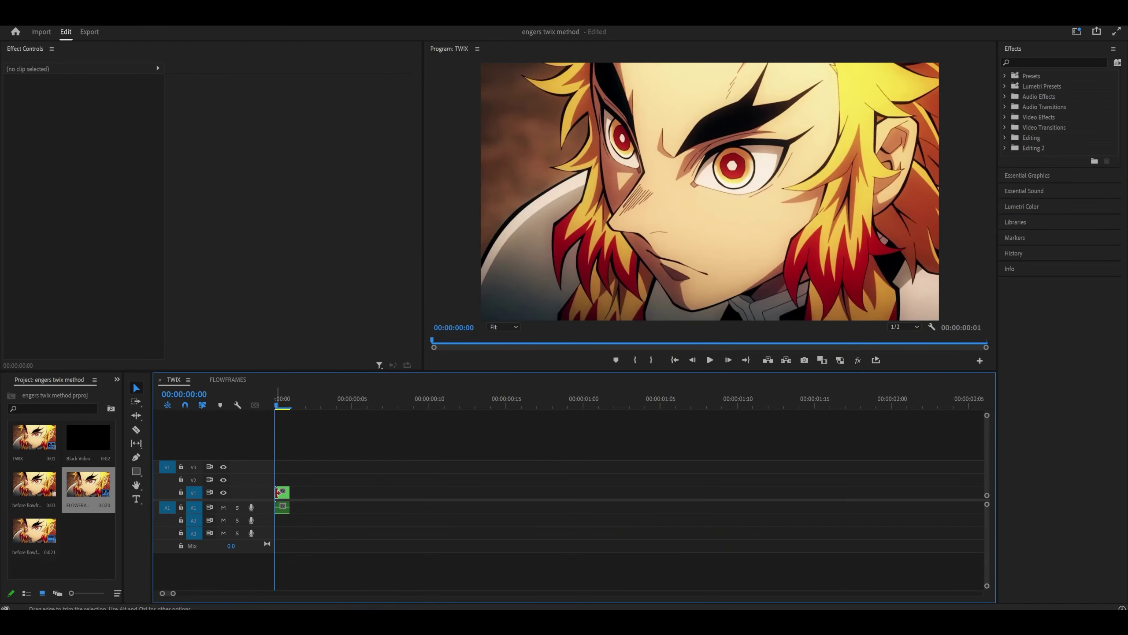
left_click(283, 492)
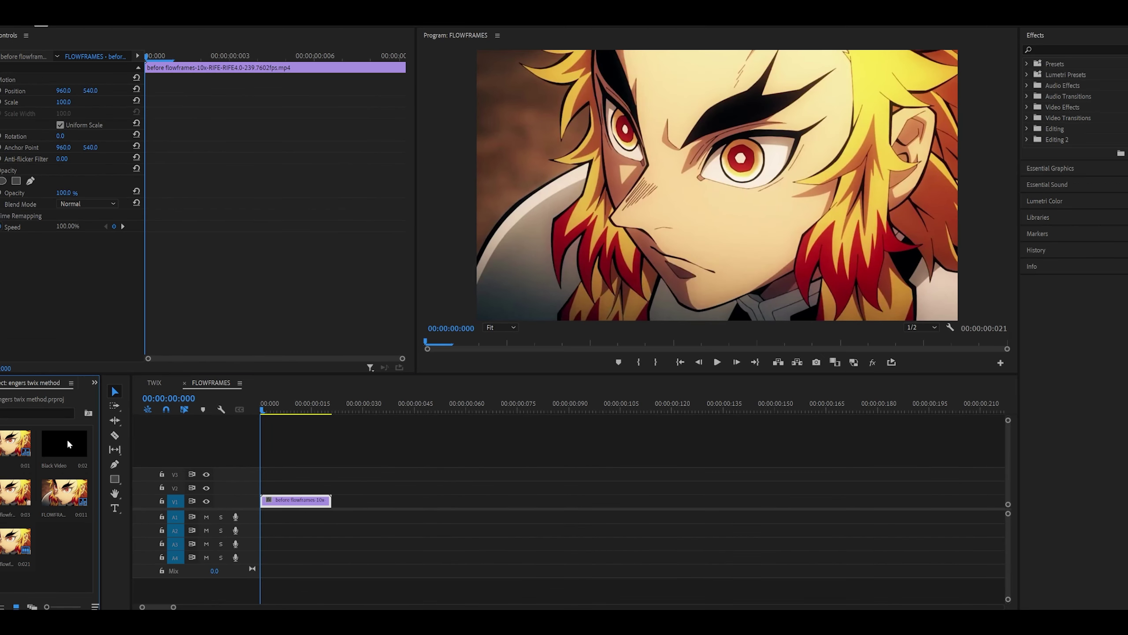
left_click_drag(67, 438, 839, 488)
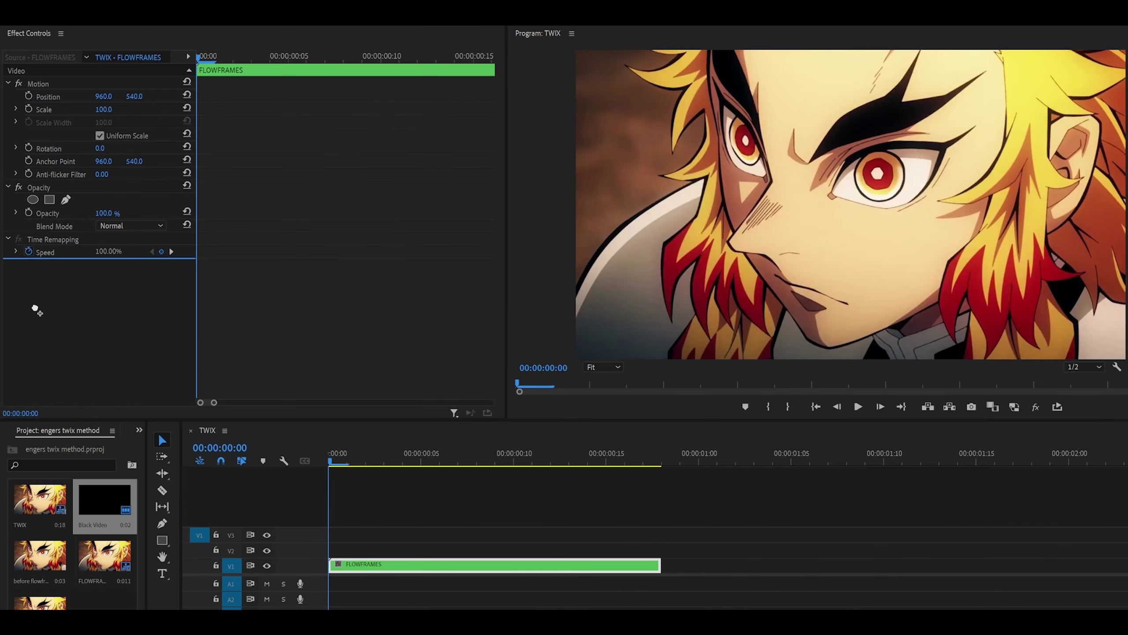
Apply Twixtor Pro to the FLOWFRAMES clip in TWIX and start keyframing Speed % at 100, with a keyframe on frame 1.
scroll(335, 249, "down", 3)
scroll(331, 252, "down", 3)
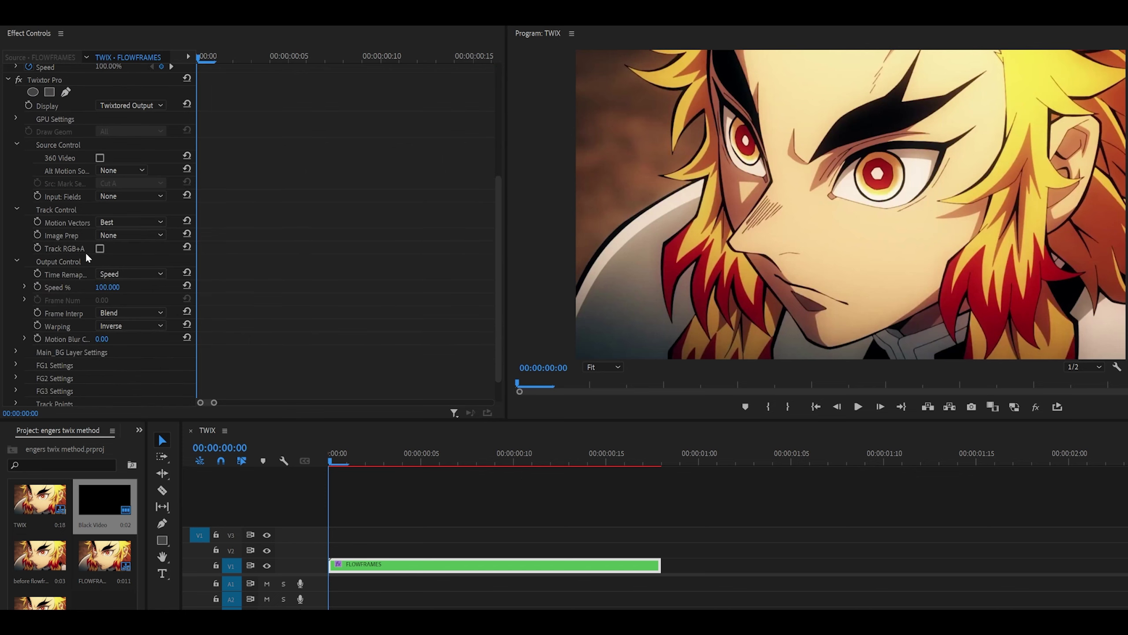
left_click(37, 286)
key("Right")
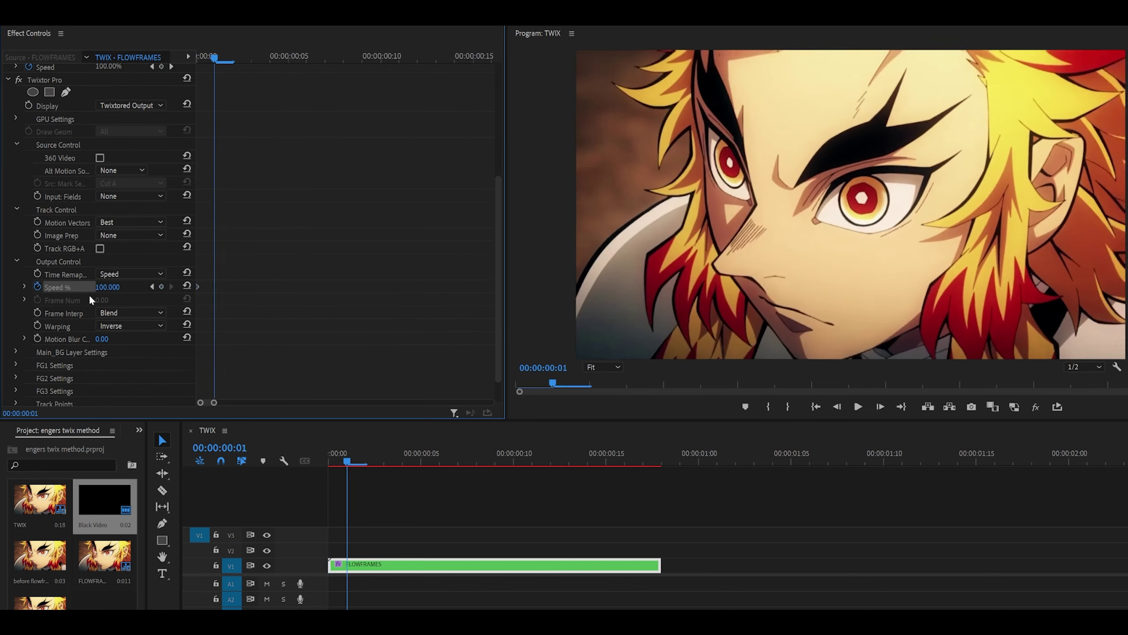
Keyframe Twixtor Pro's Speed % at 10 on frame 7.
key("shift+Right")
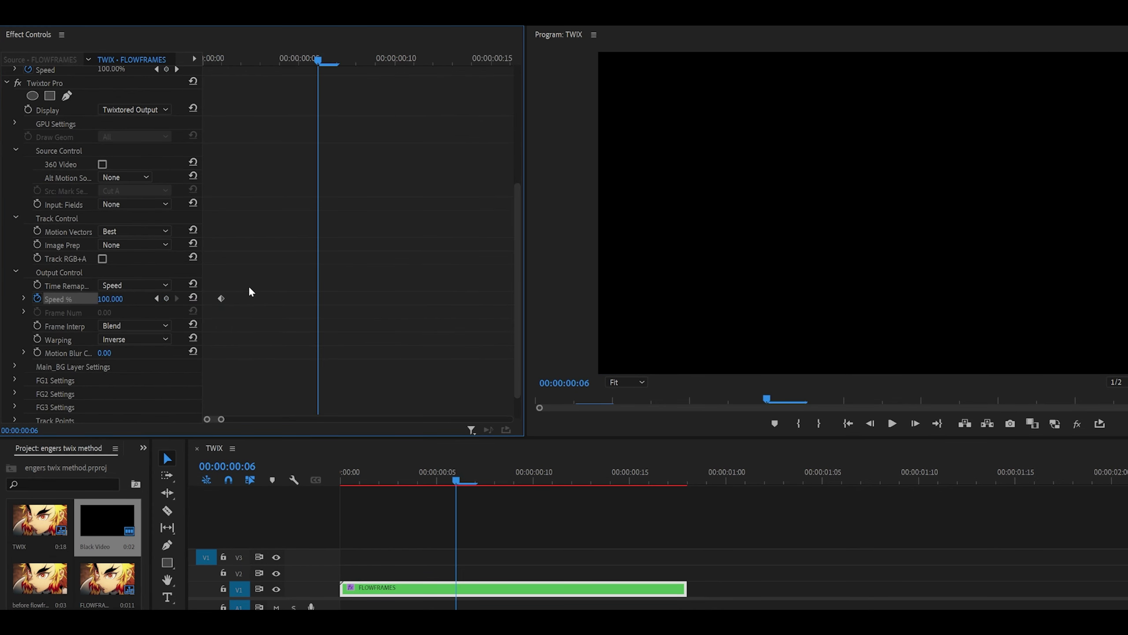
key("Right")
left_click(111, 299)
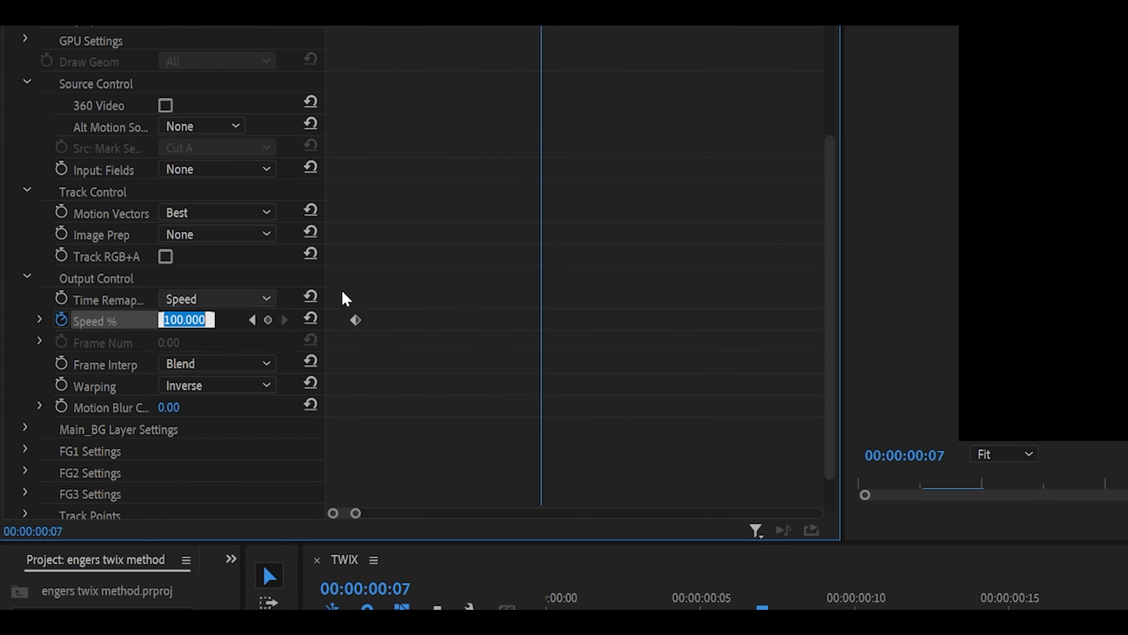
type("10")
key("Return")
Try to keyframe Twixtor Pro's Speed % at 1 on frame 13.
key("Right")
key("Right")
key("Right")
key("Right")
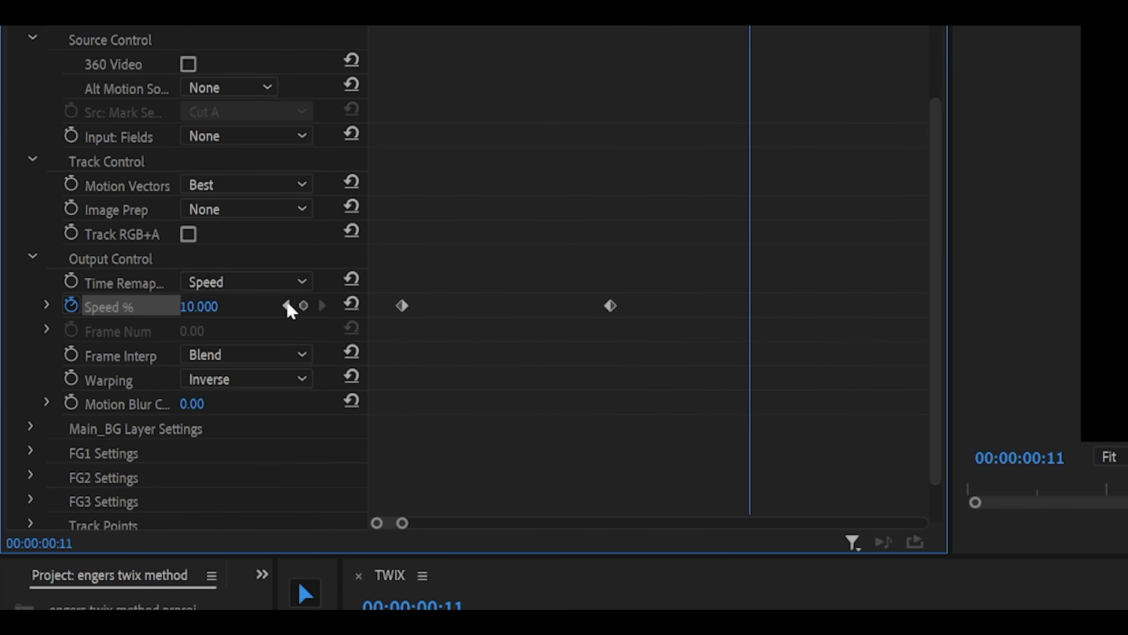
key("Right")
key("Right")
left_click(240, 306)
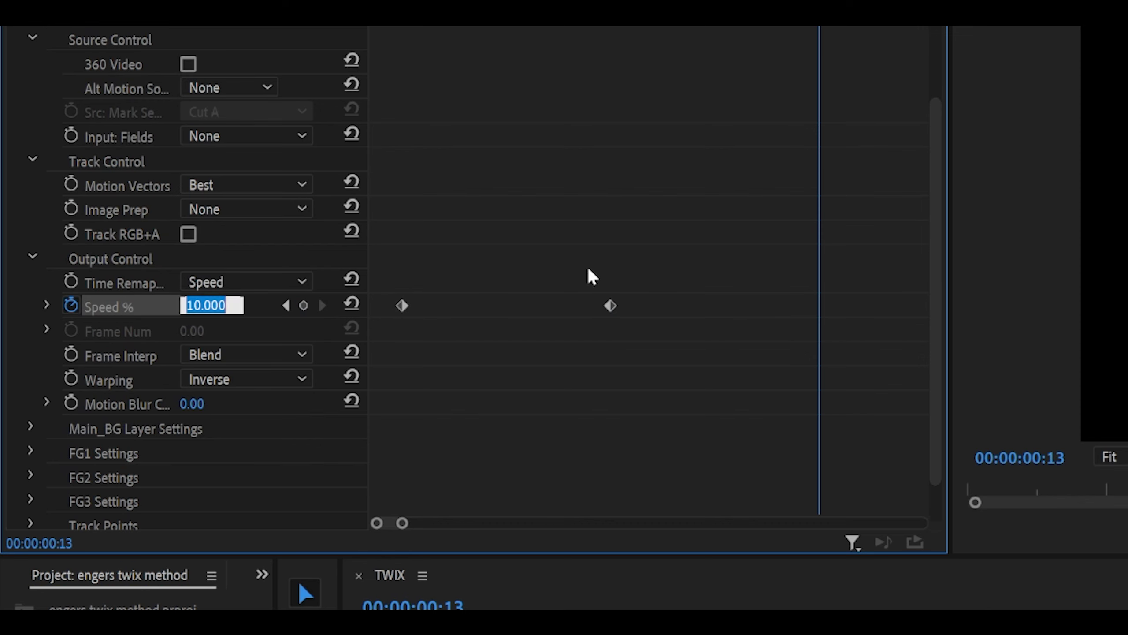
type("1")
key("Return")
key("ctrl+z")
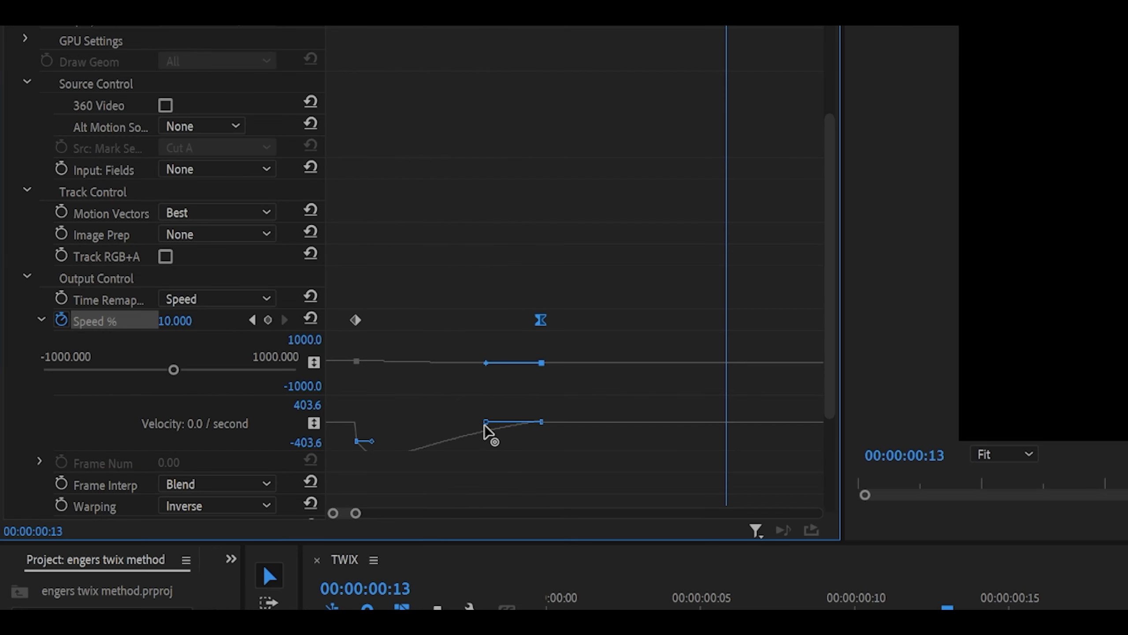
Shape an eased velocity curve between the frame 1 and frame 7 speed keyframes, and set Speed % to 1 on frame 13.
left_click_drag(292, 354, 280, 351)
left_click_drag(372, 433, 369, 446)
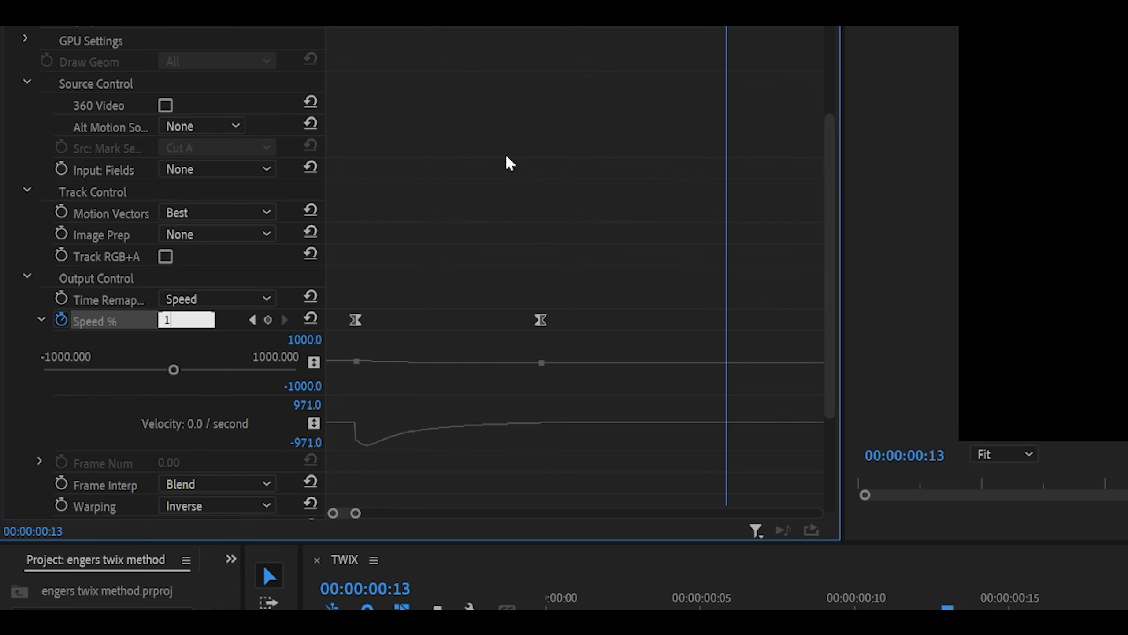
key("Return")
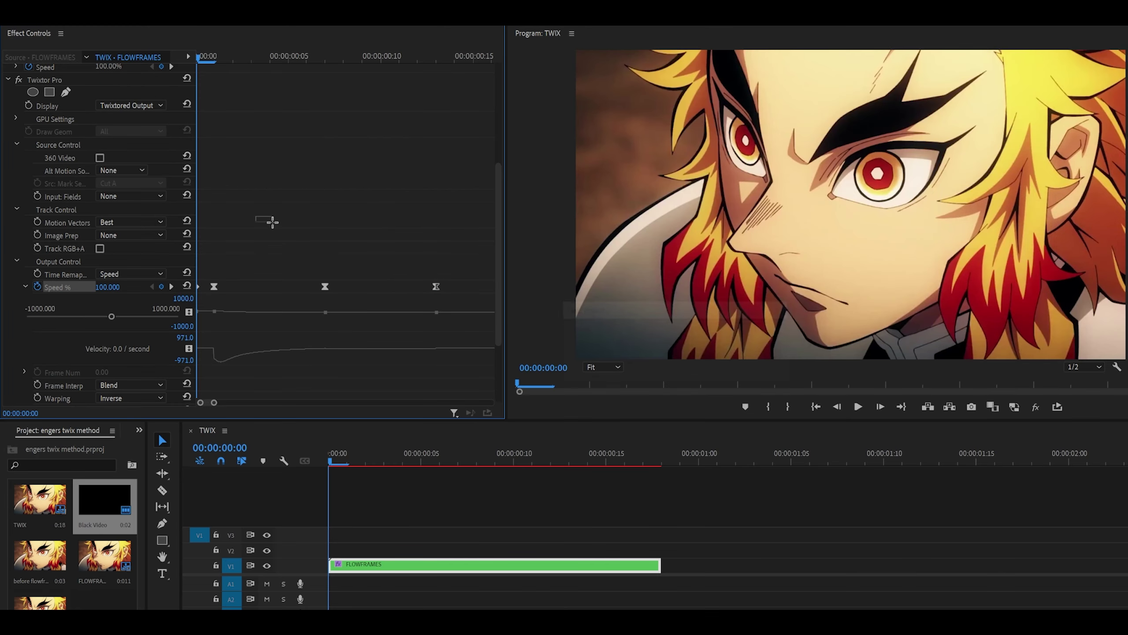
Set Twixtor Pro's Speed % to 200 on frame 1, and set its Image Prep to Delinearize.
left_click_drag(256, 216, 272, 222)
left_click_drag(238, 56, 189, 69)
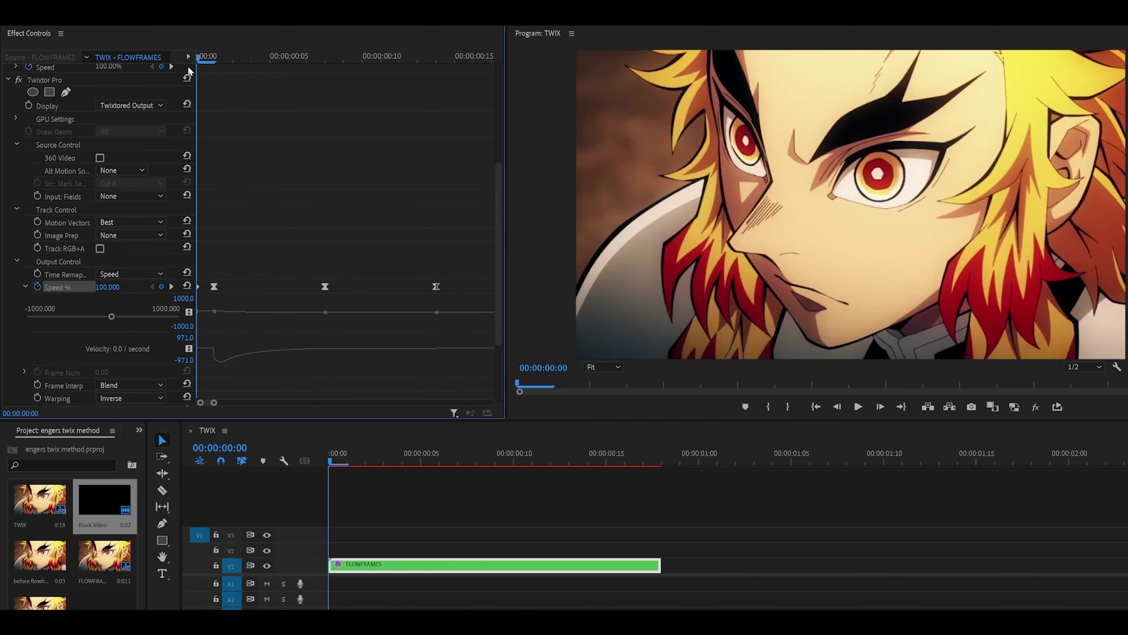
key("Right")
left_click(105, 291)
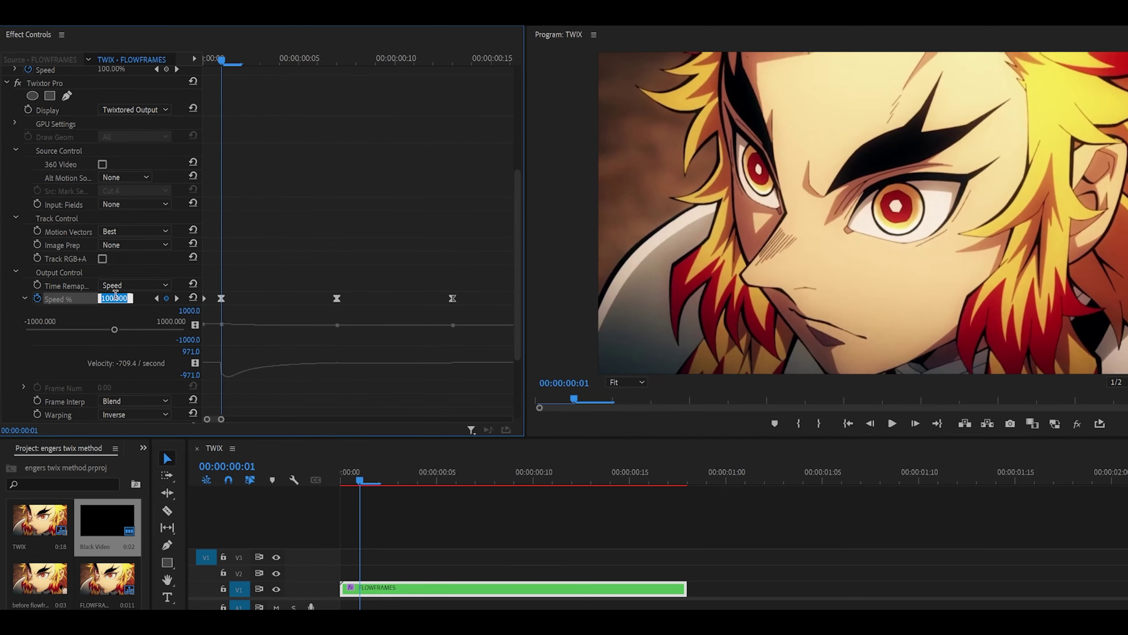
type("200")
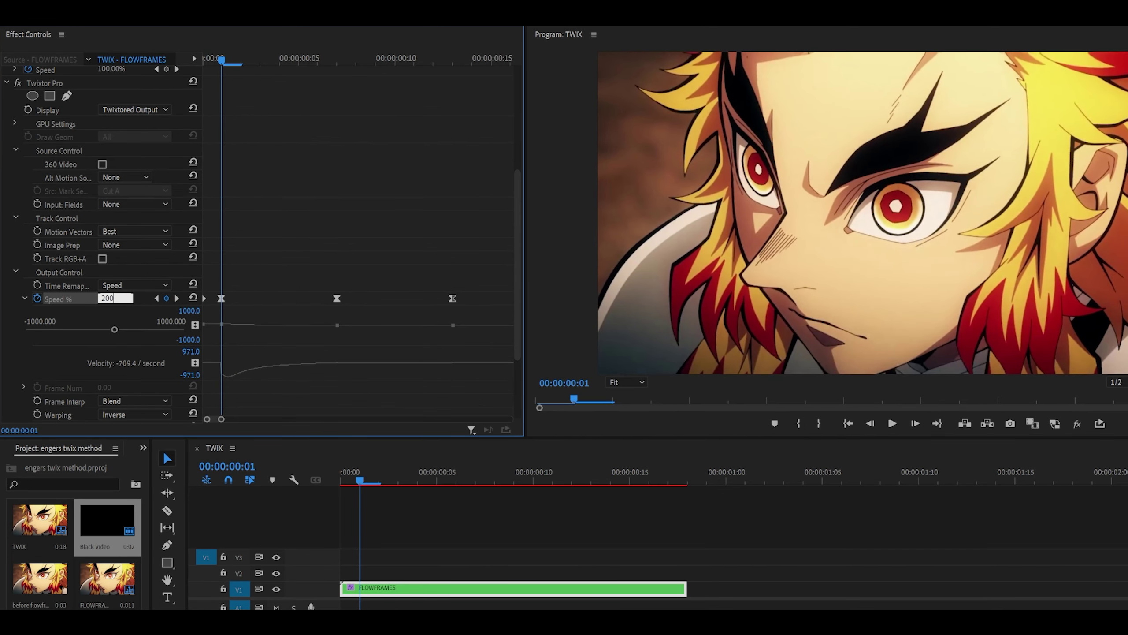
key("Return")
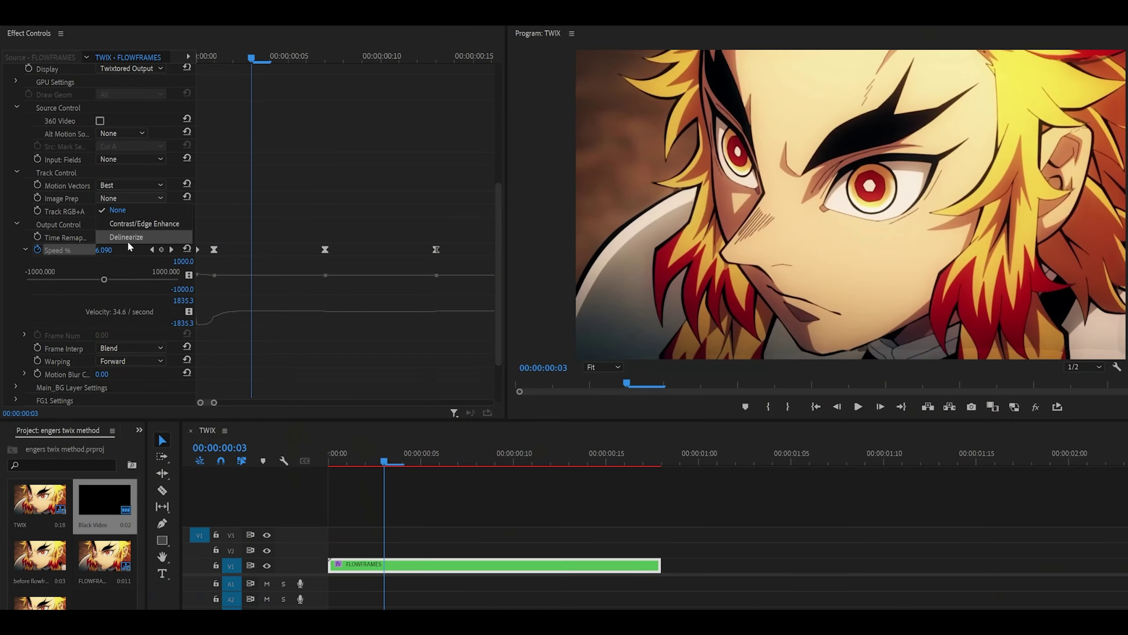
left_click(125, 240)
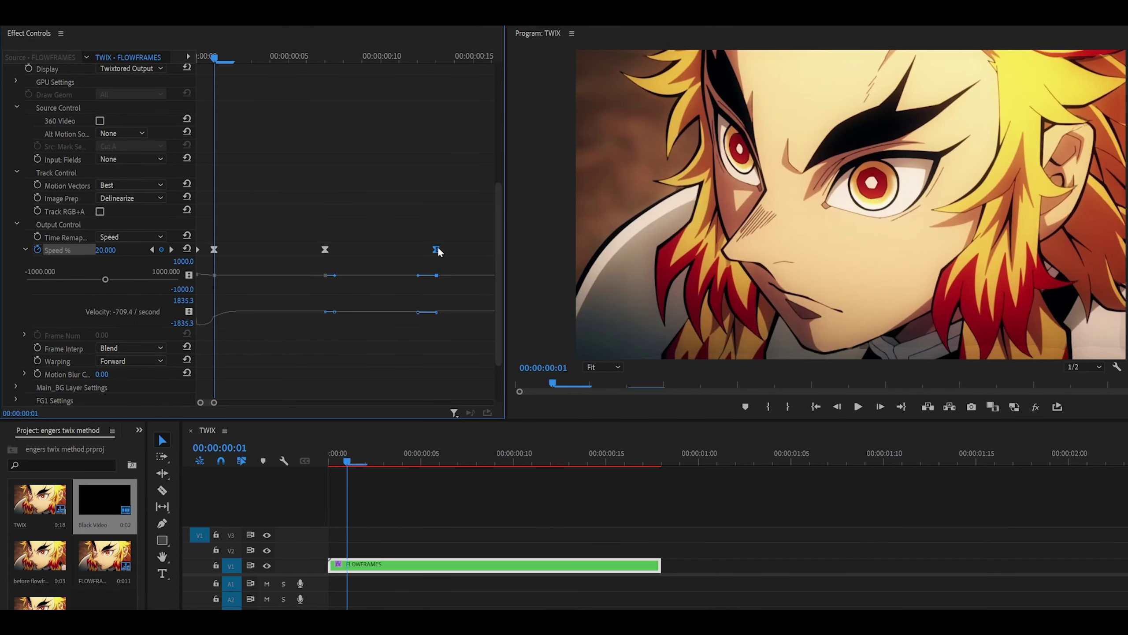
Delete the frame 13 speed keyframe, move the frame 1 keyframe to the clip's start with linear interpolation, and play the result.
key("Delete")
left_click_drag(213, 249, 201, 252)
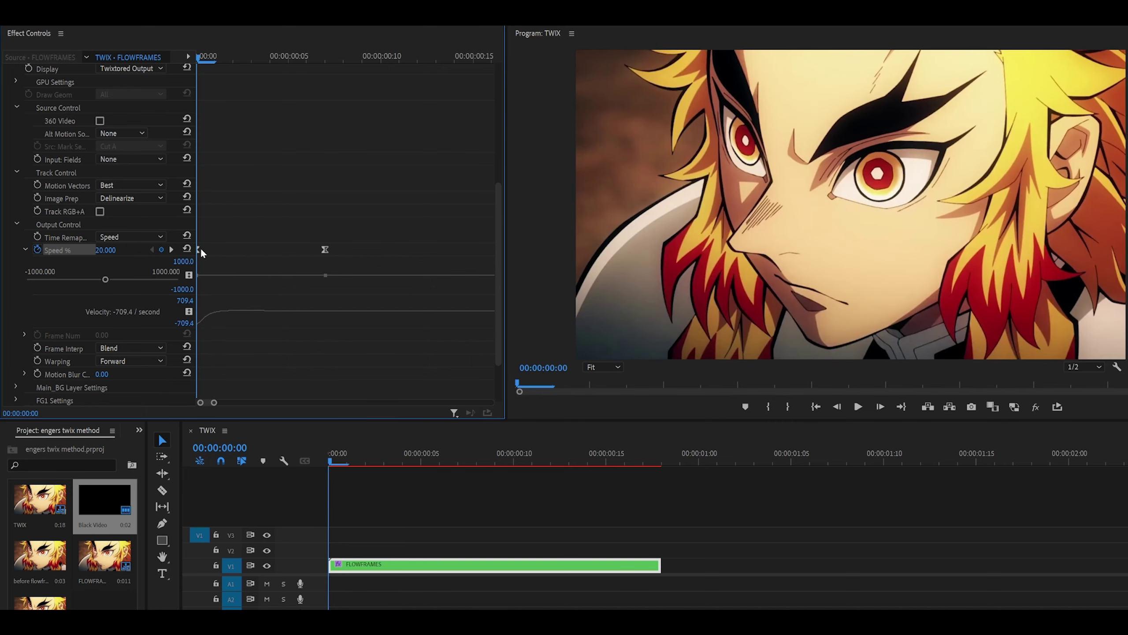
left_click(201, 250, "ctrl")
key("space")
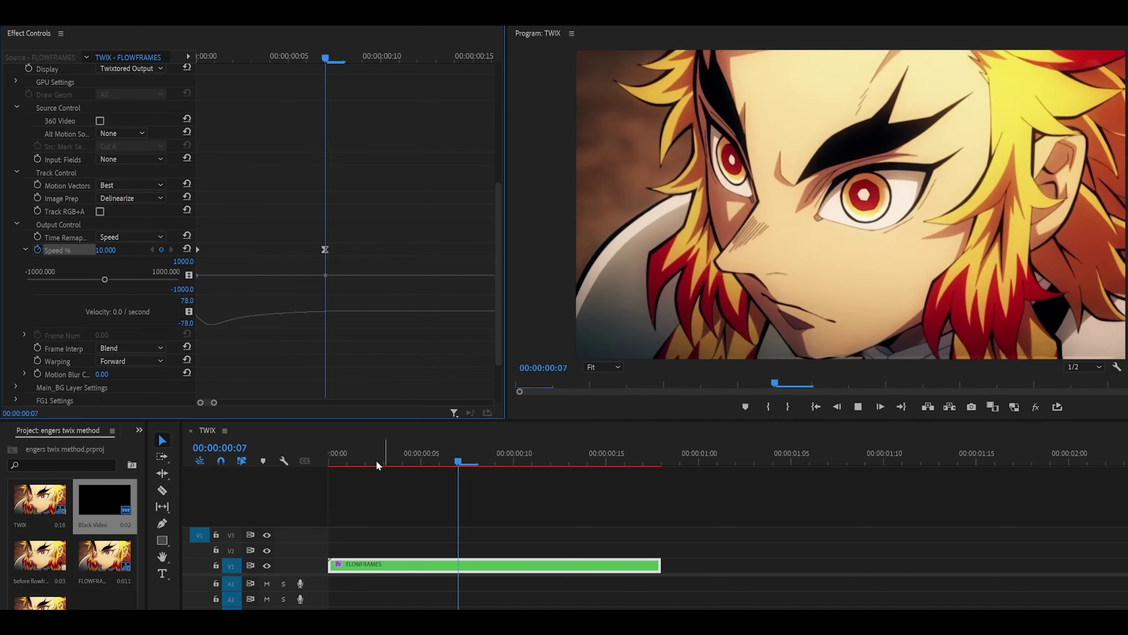
left_click_drag(378, 462, 301, 461)
key("space")
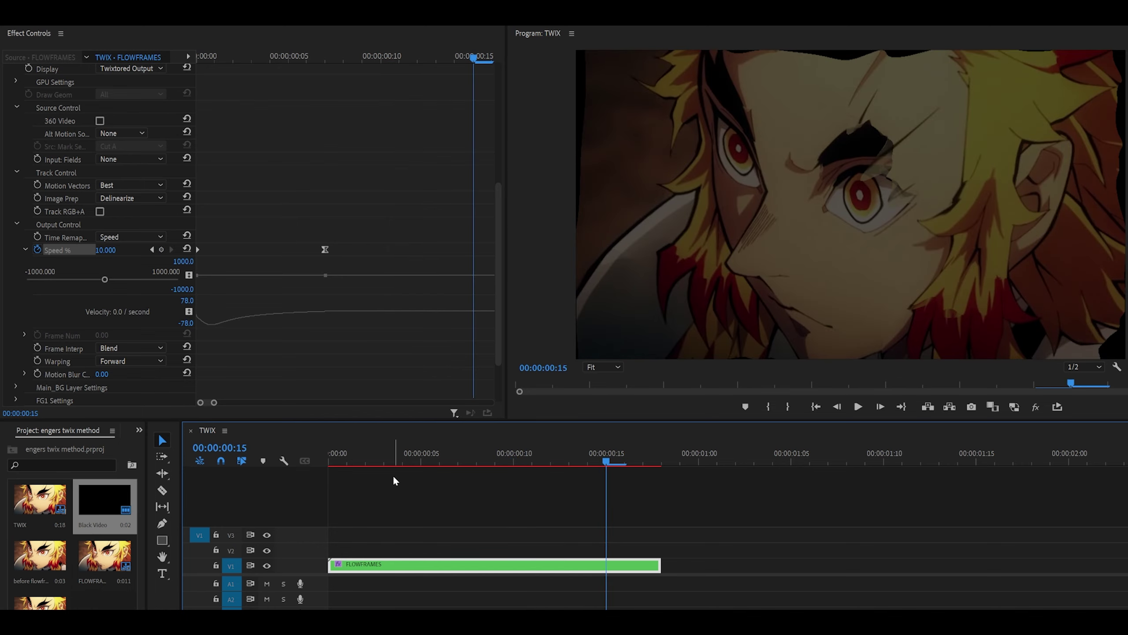
Move the second Speed % keyframe from frame 7 to frame 15 and open its value for editing.
left_click_drag(325, 250, 473, 250)
left_click(111, 249)
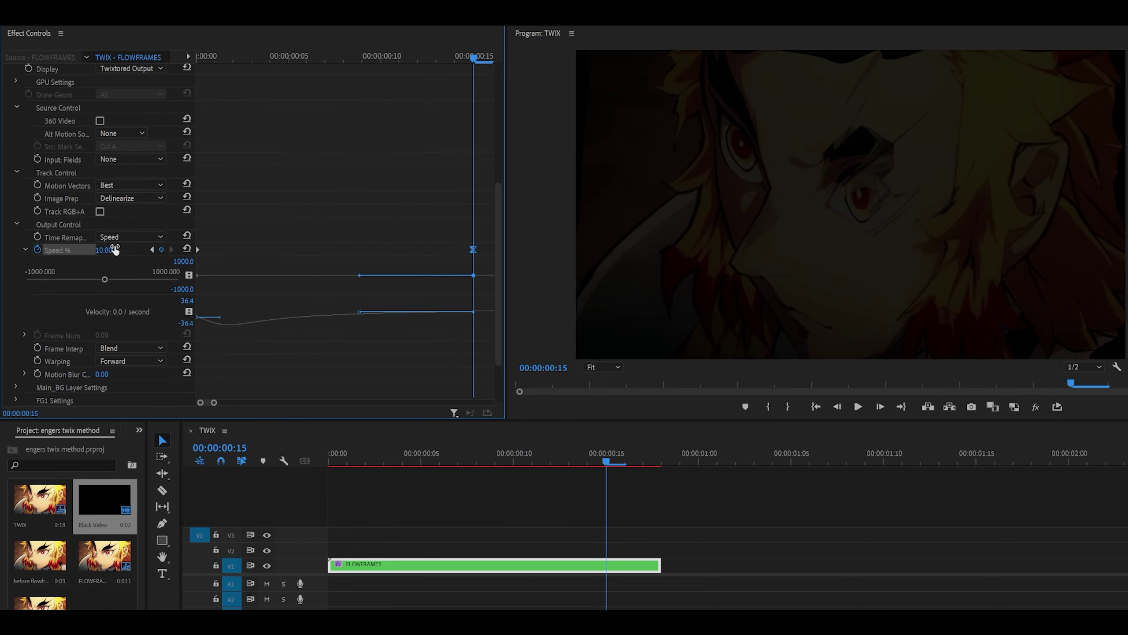
key("Return")
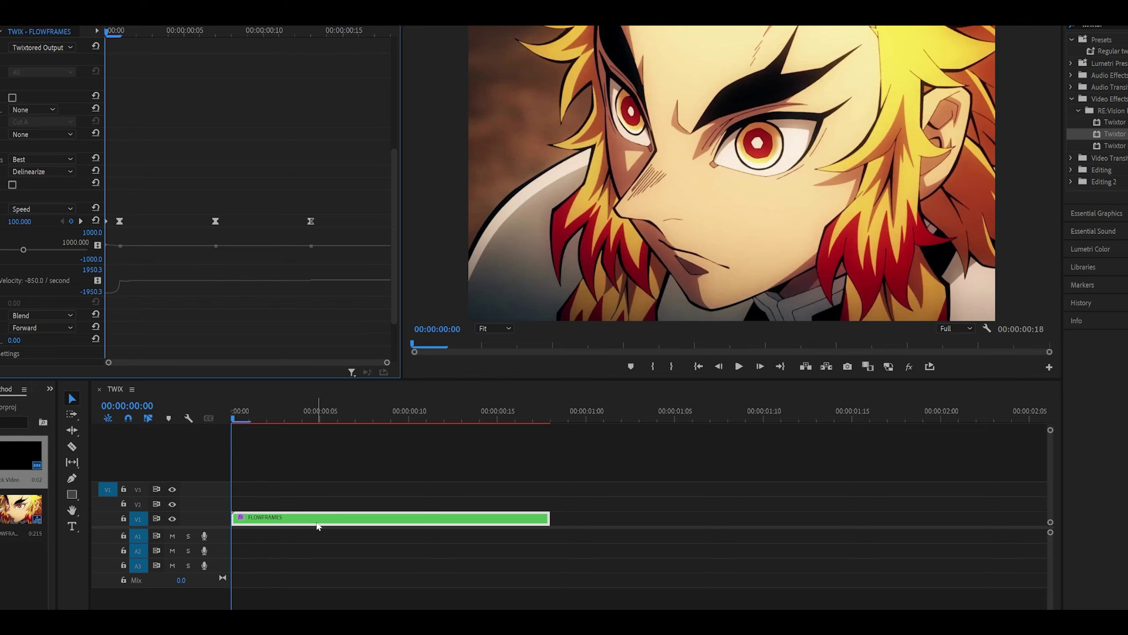
Open the nested FLOWFRAMES sequence to check the Black Video placement, and close it.
double_click(318, 520)
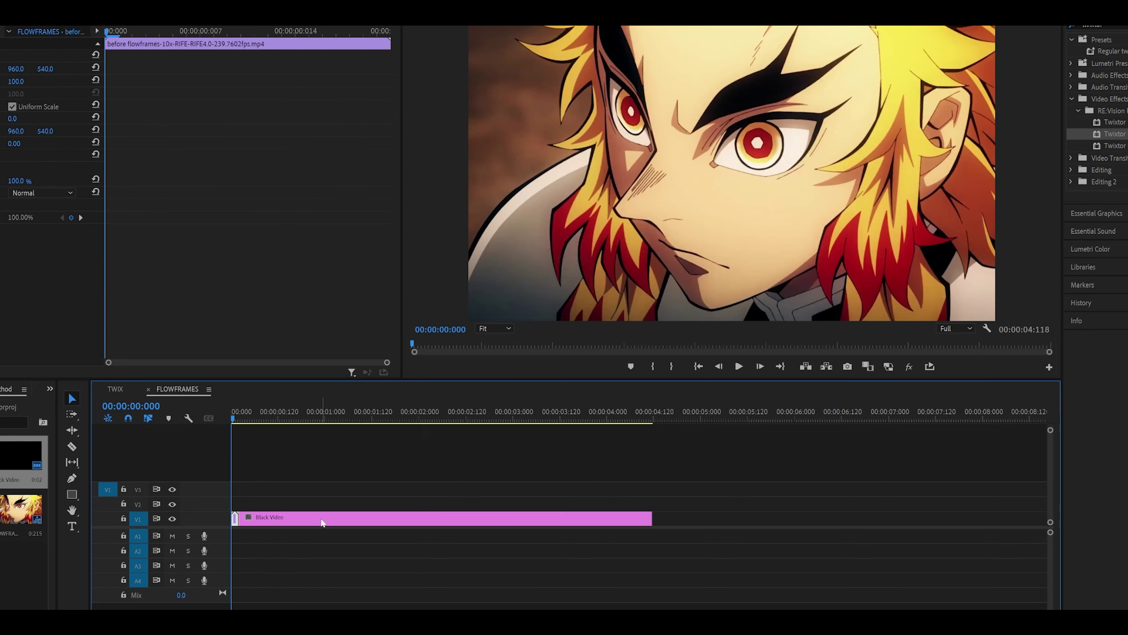
left_click(148, 389)
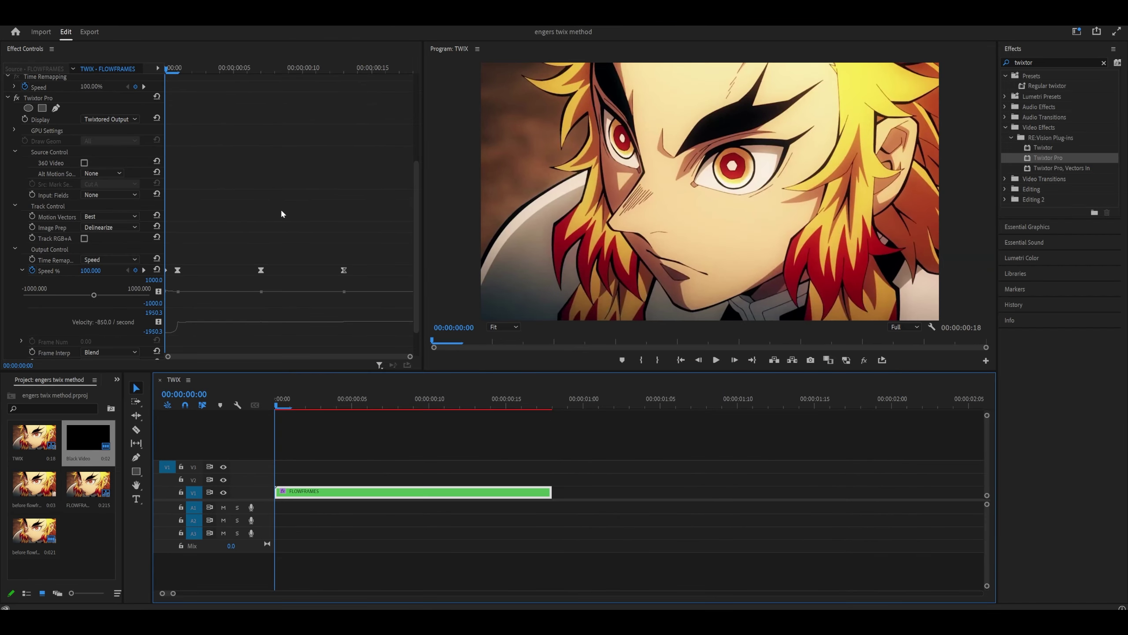